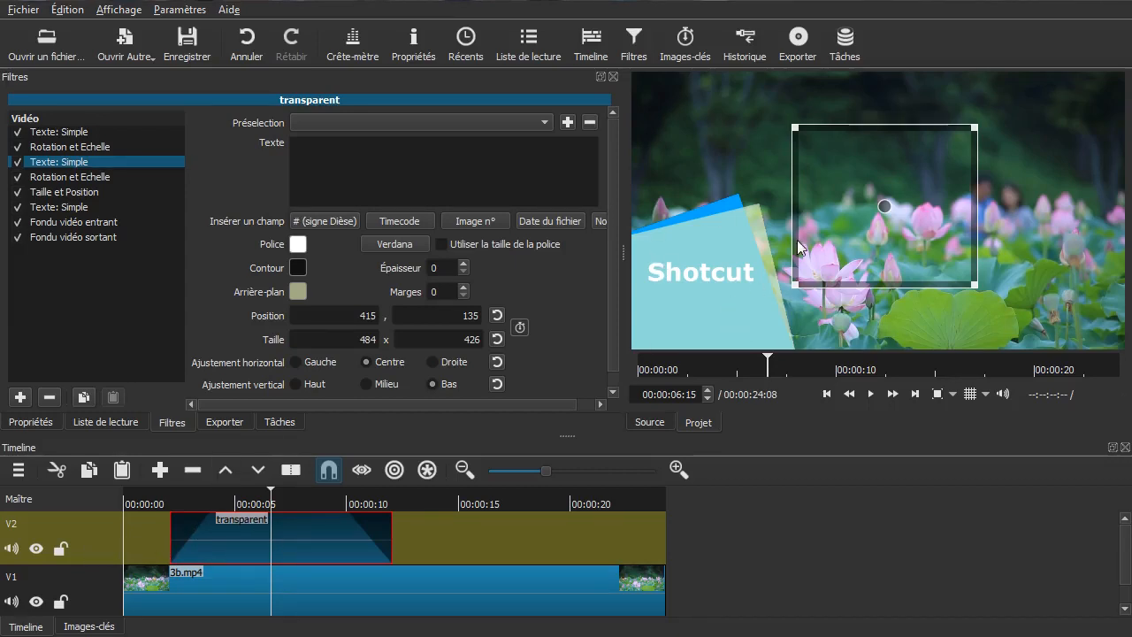
Delete the existing title clip on V2 and place the last transparent clip from the playlist on that track
key(Delete)
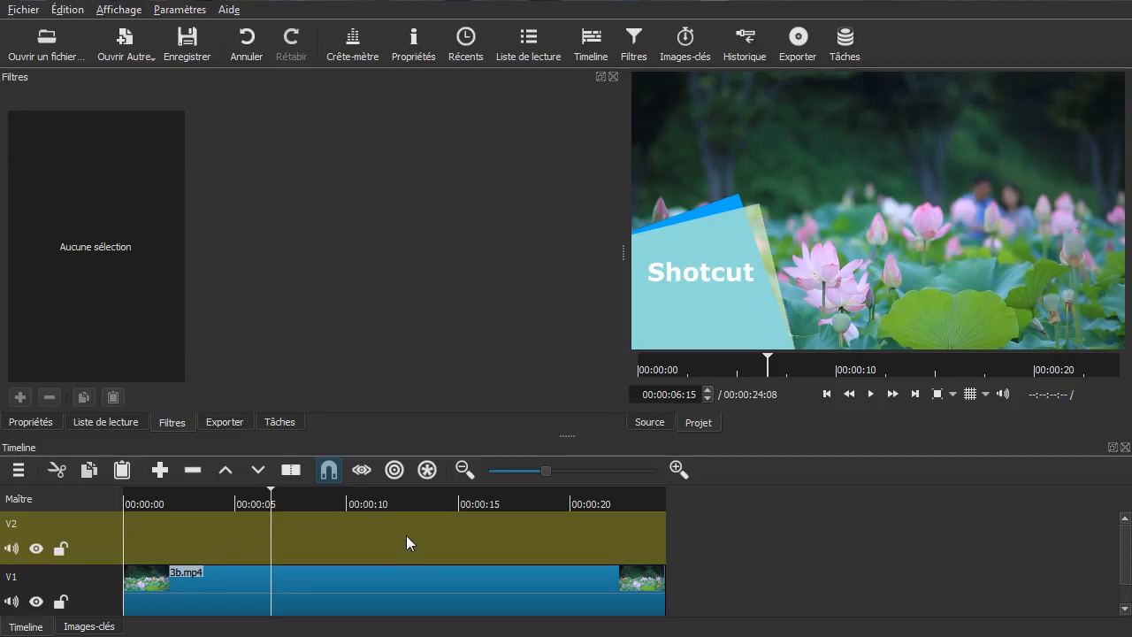
click(142, 533)
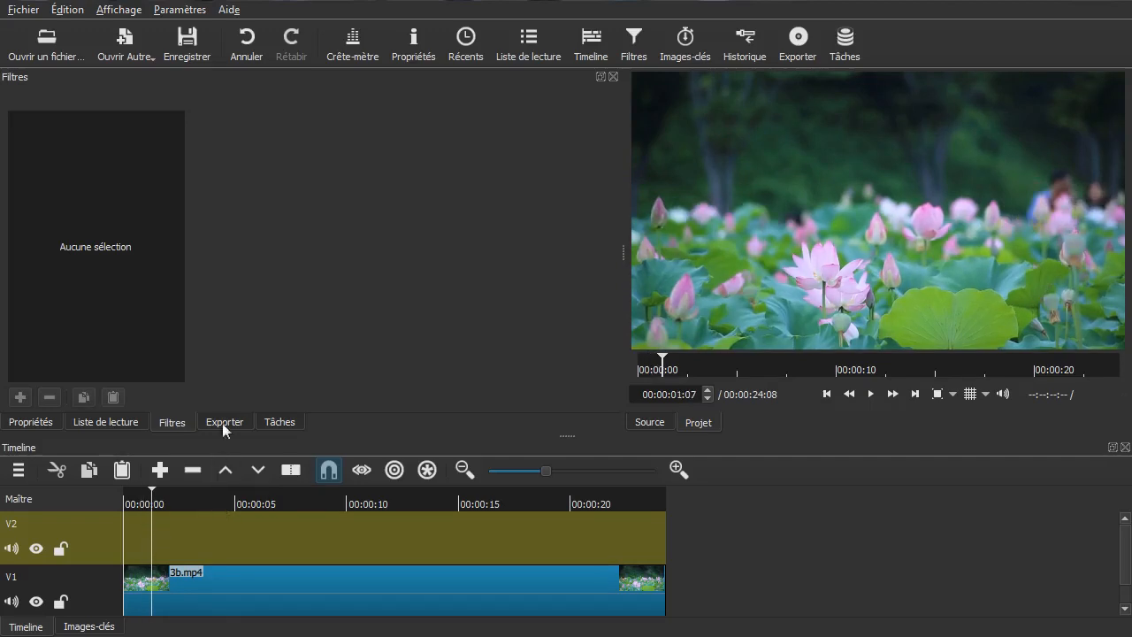
click(81, 422)
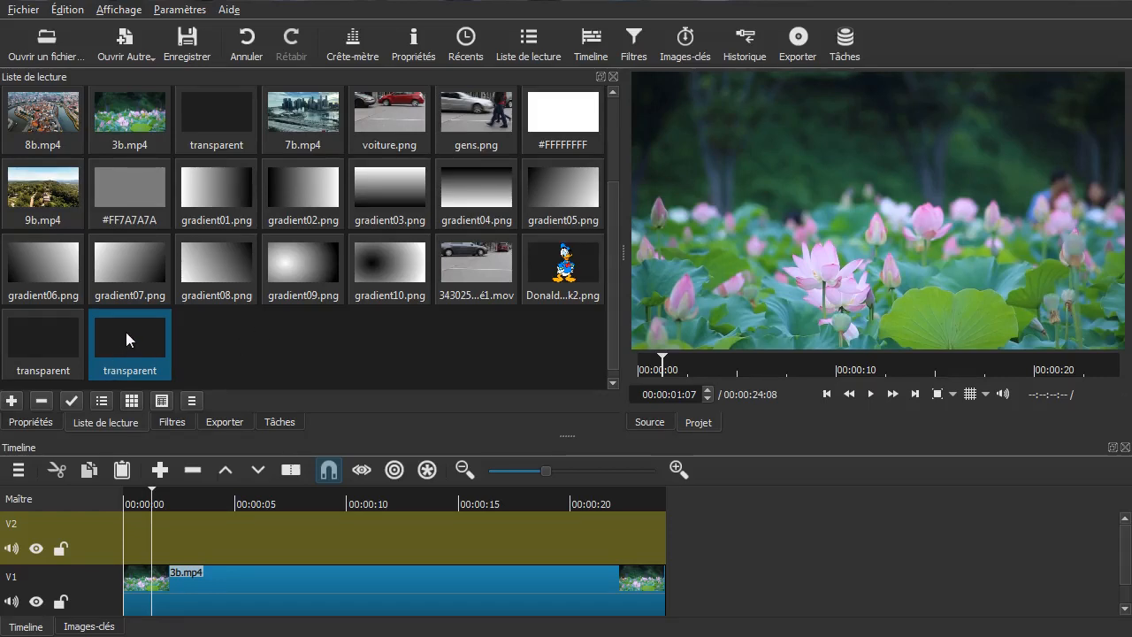
drag(186, 412, 221, 530)
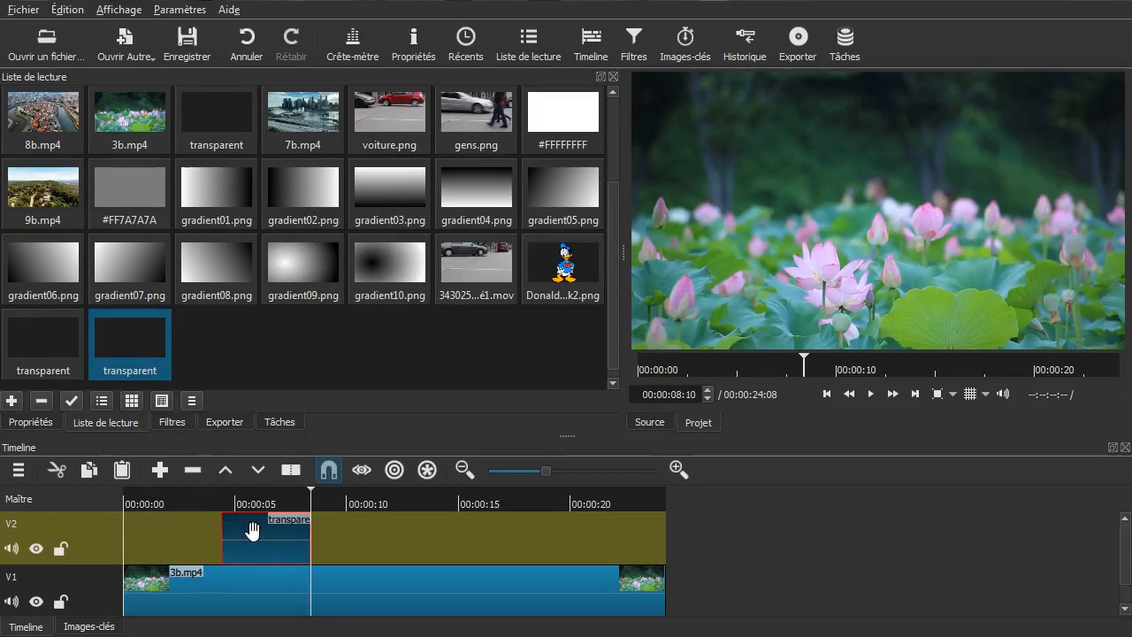
Lengthen and move the transparent clip on V2 so that it spans about 3 s to 13 s
click(252, 531)
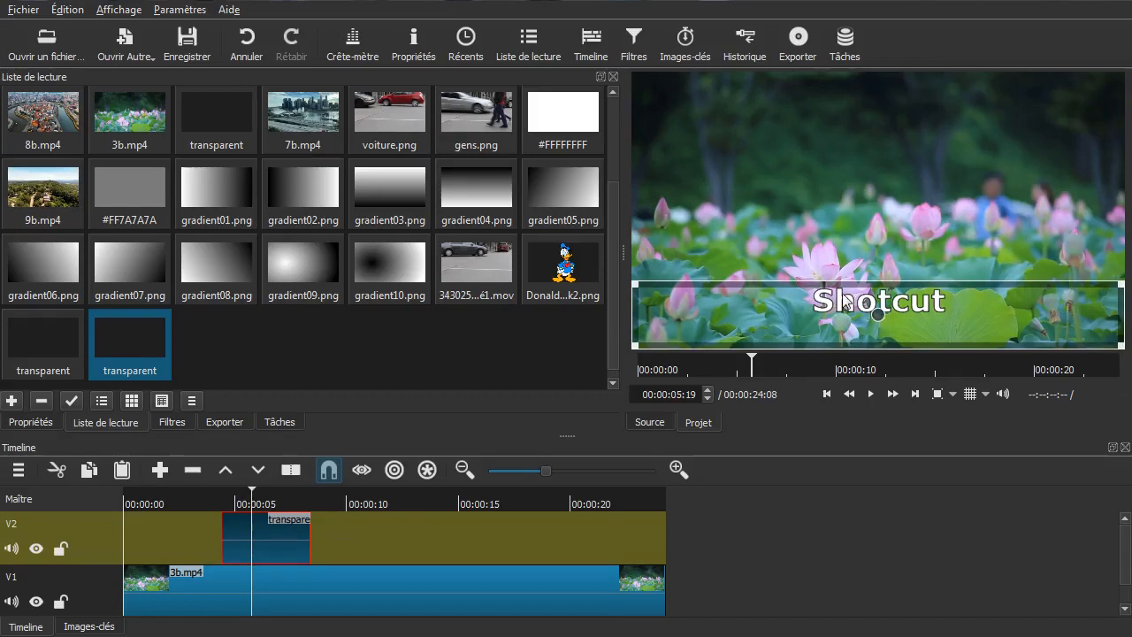
drag(261, 533, 409, 538)
click(278, 539)
drag(148, 543, 207, 543)
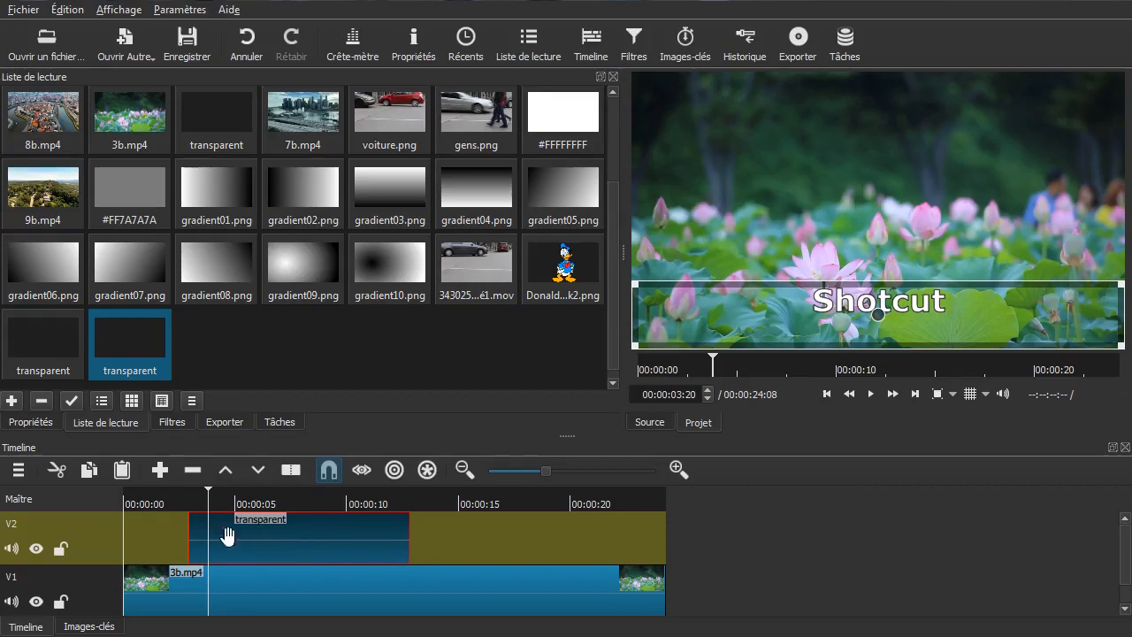
Set the Shotcut text's outline thickness to 0 and place its box at about 346, 253 with a size of about 590 x 226
click(172, 423)
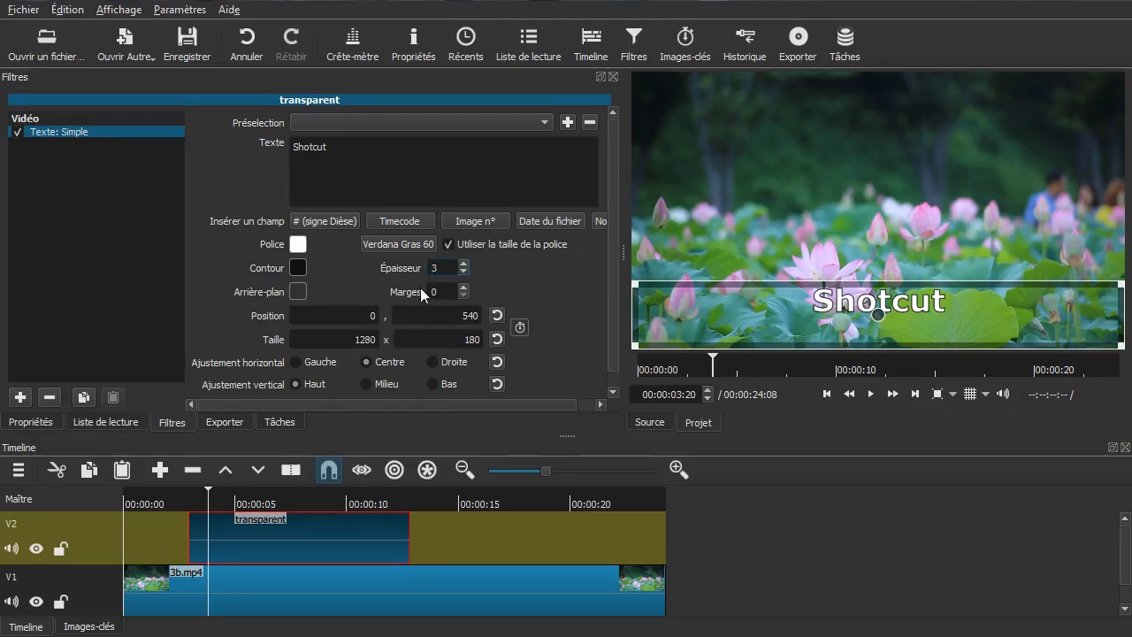
scroll(450, 268, down, 3)
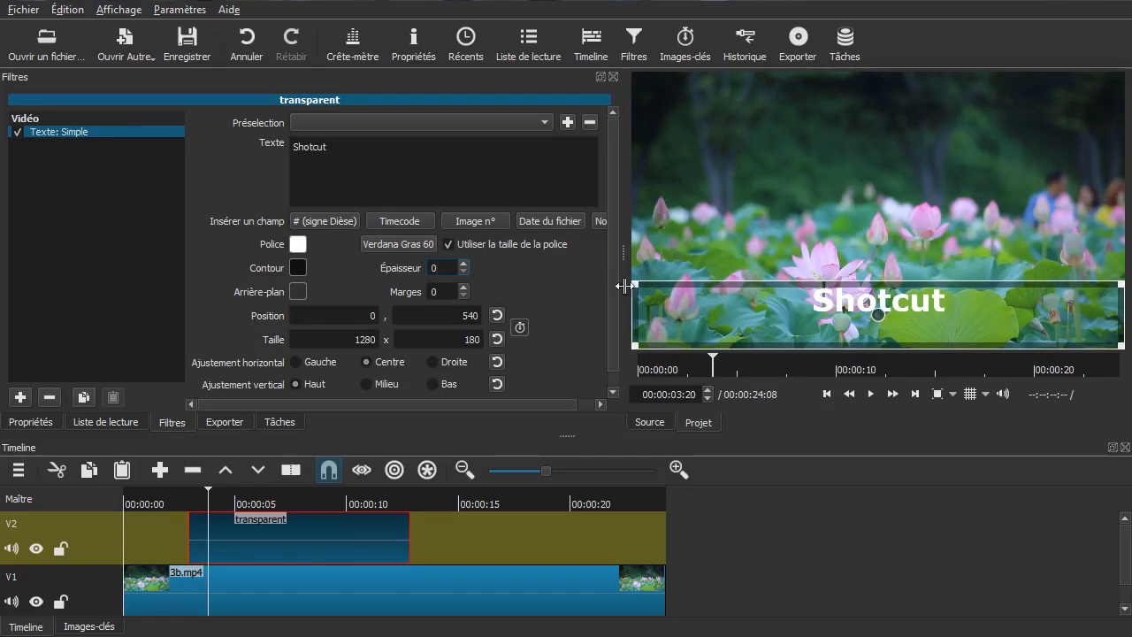
drag(633, 287, 927, 274)
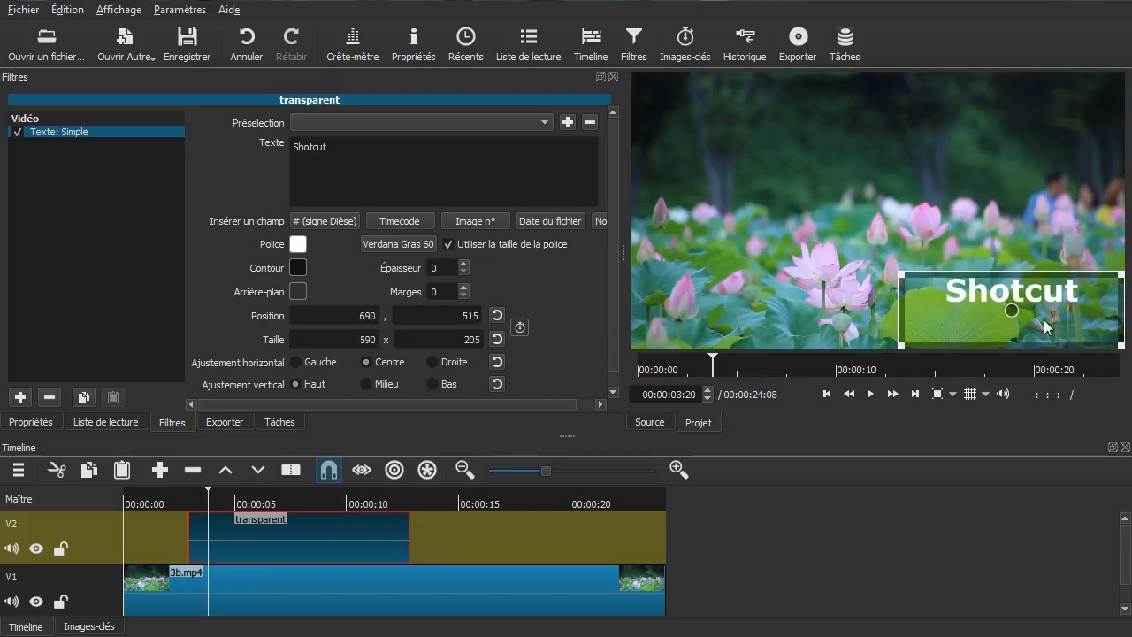
drag(1014, 308, 850, 217)
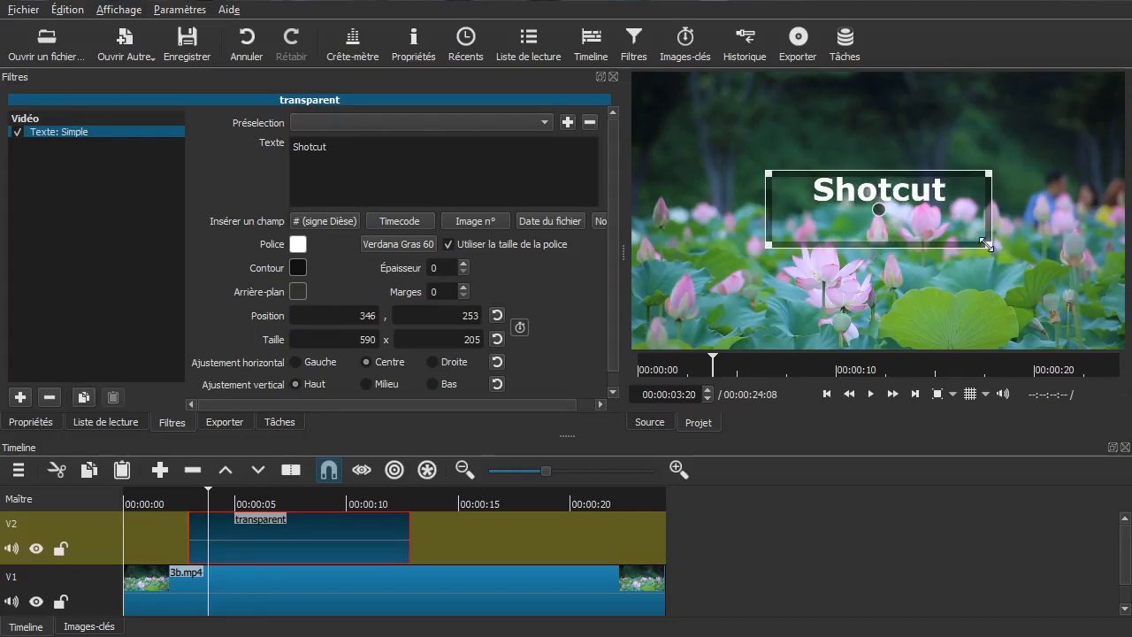
drag(986, 244, 987, 260)
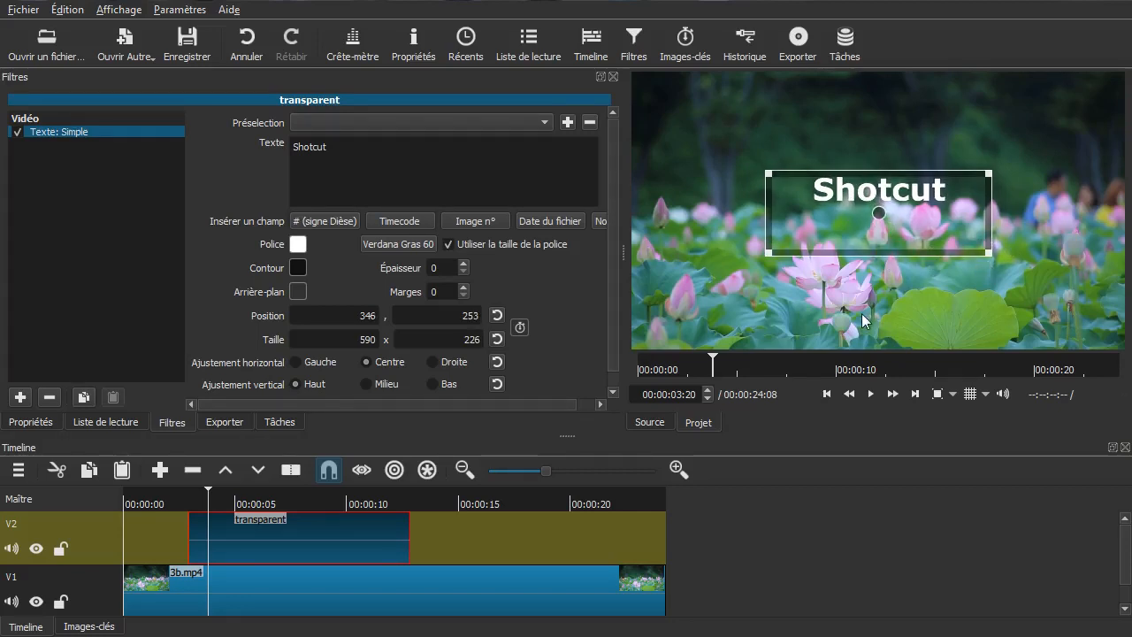
Duplicate the Texte: Simple filter and set the second text's vertical alignment to Bas
click(84, 397)
click(113, 398)
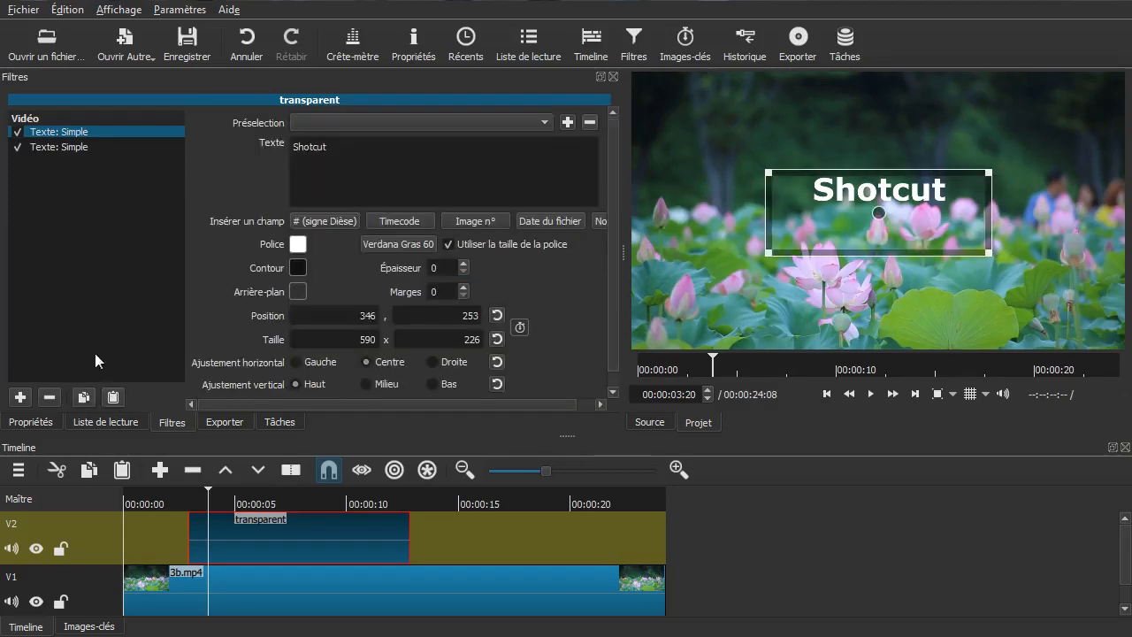
click(73, 147)
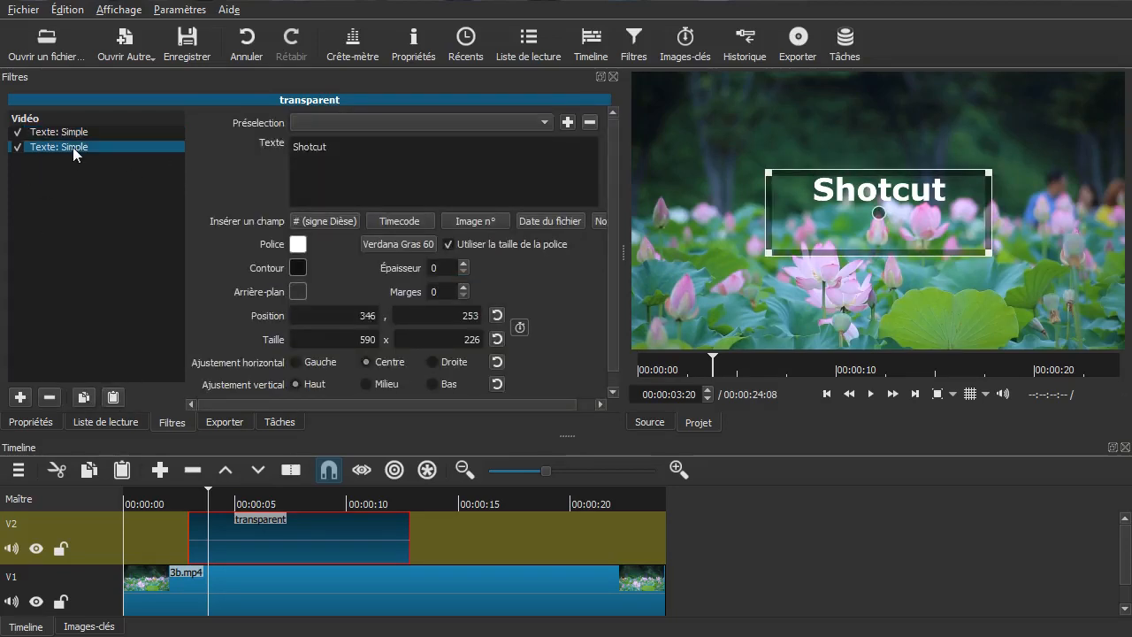
click(433, 384)
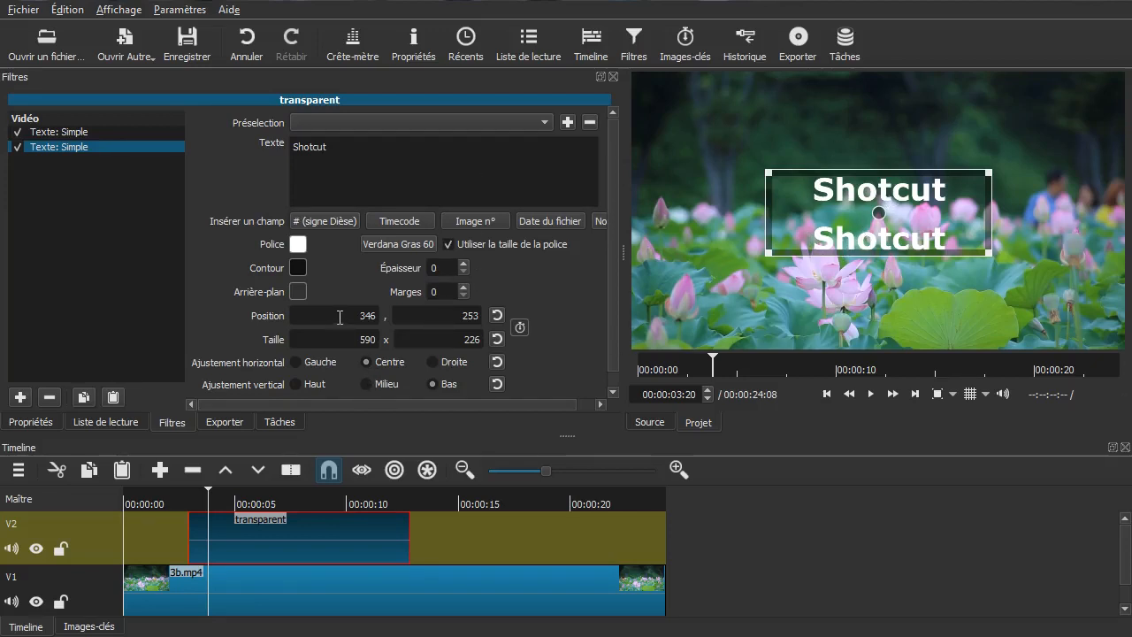
Try a vertical position of 300 for the second text and settle on 200
double_click(469, 316)
key(Return)
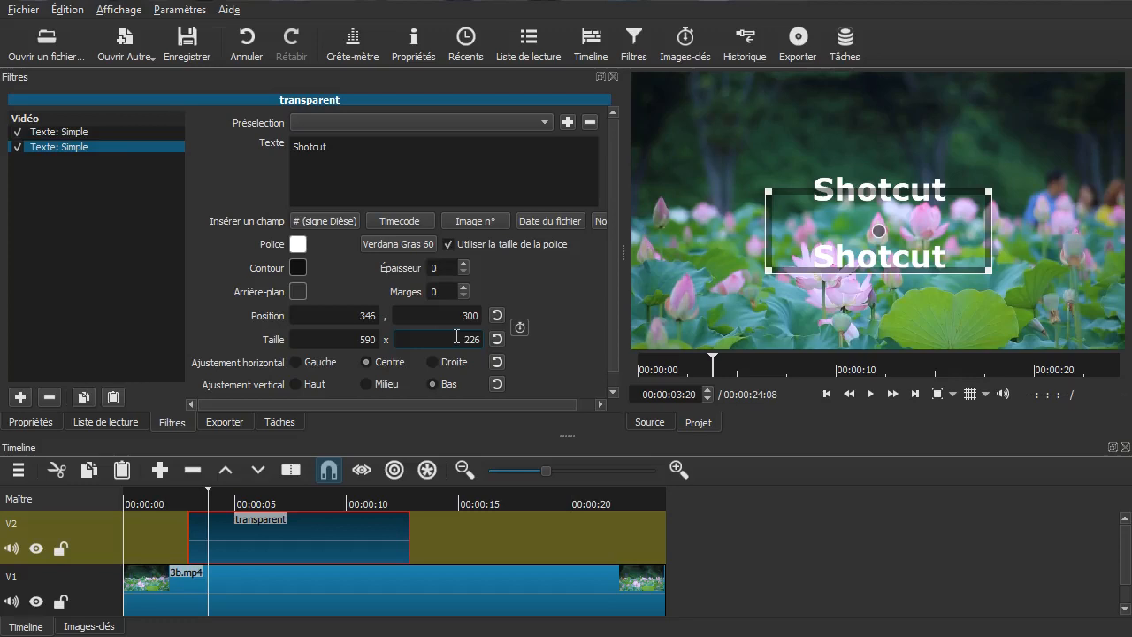
text(200)
key(Return)
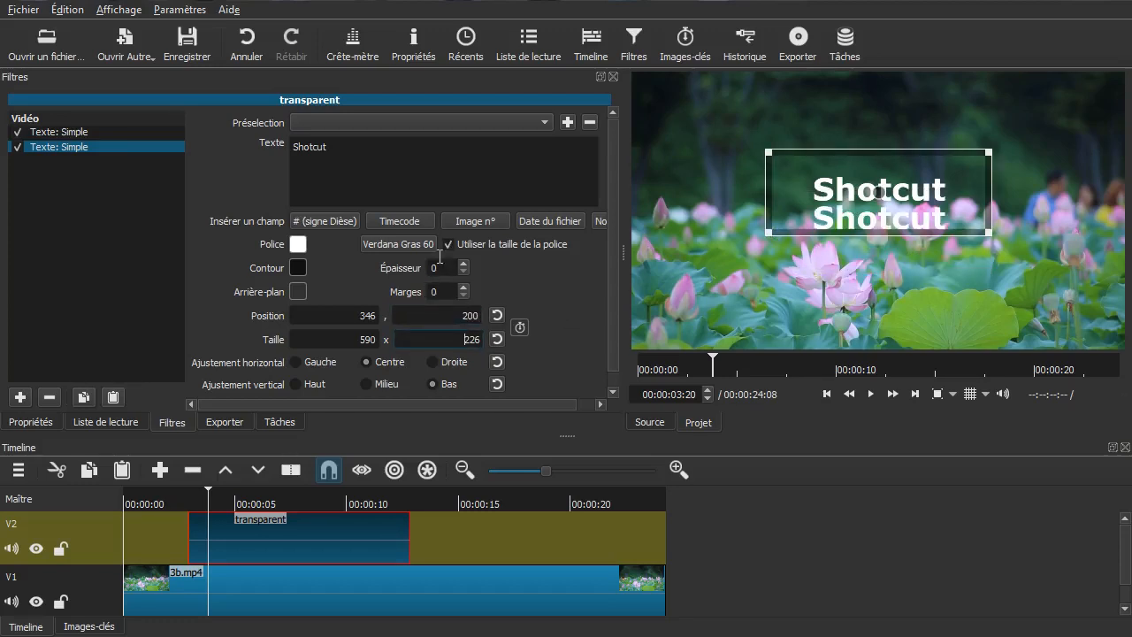
Set the second text's font size to 36, keeping Verdana Gras
click(413, 244)
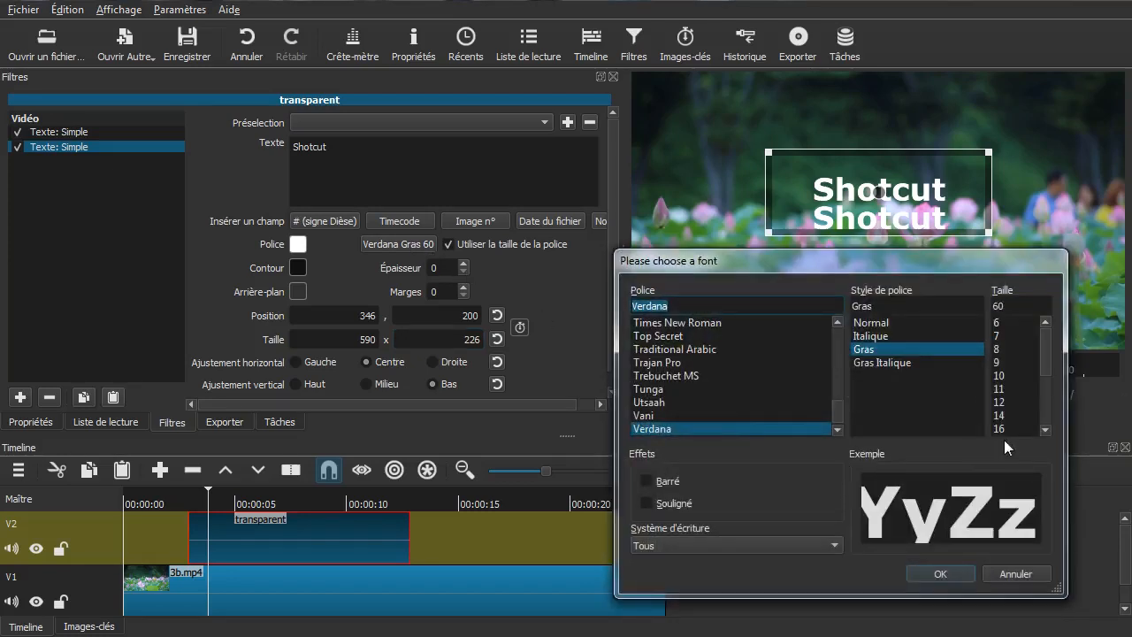
scroll(1043, 414, down, 3)
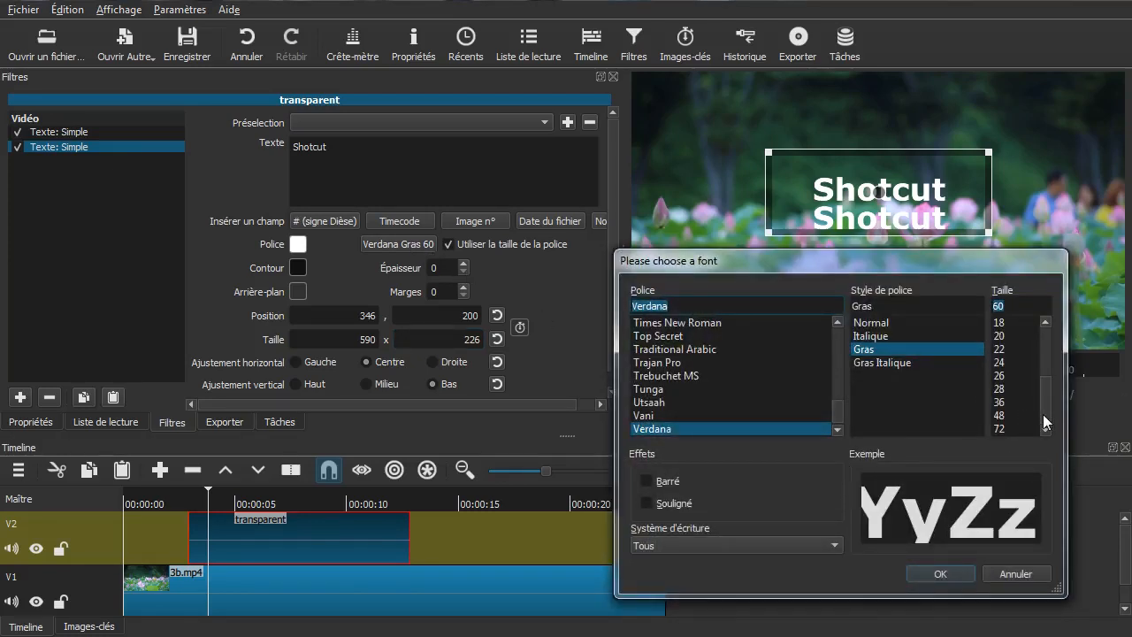
click(999, 402)
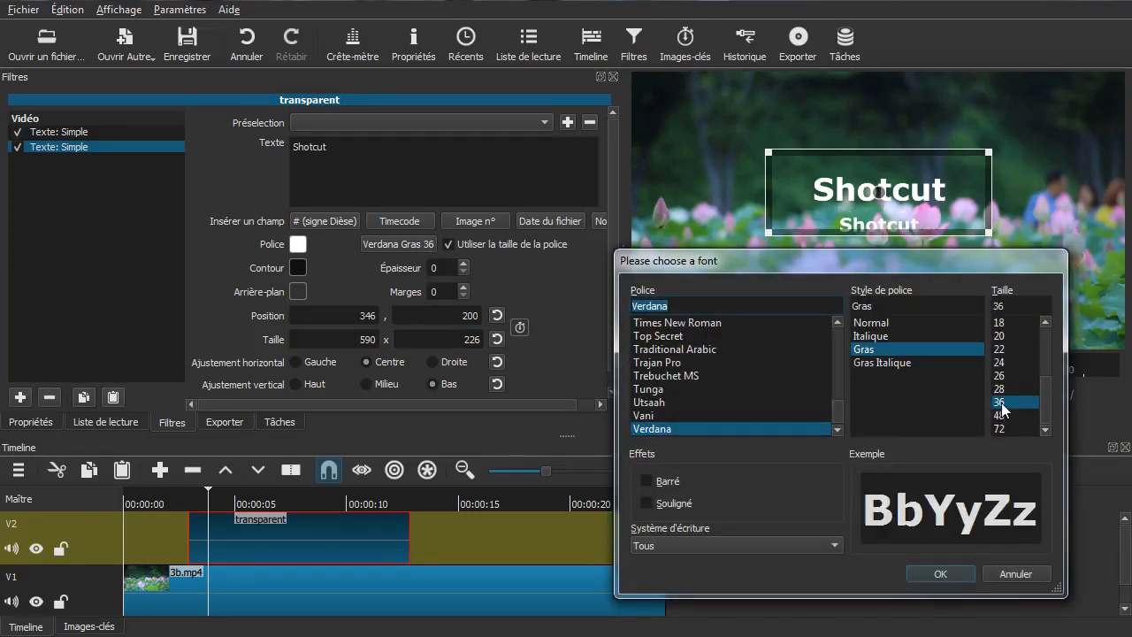
click(941, 574)
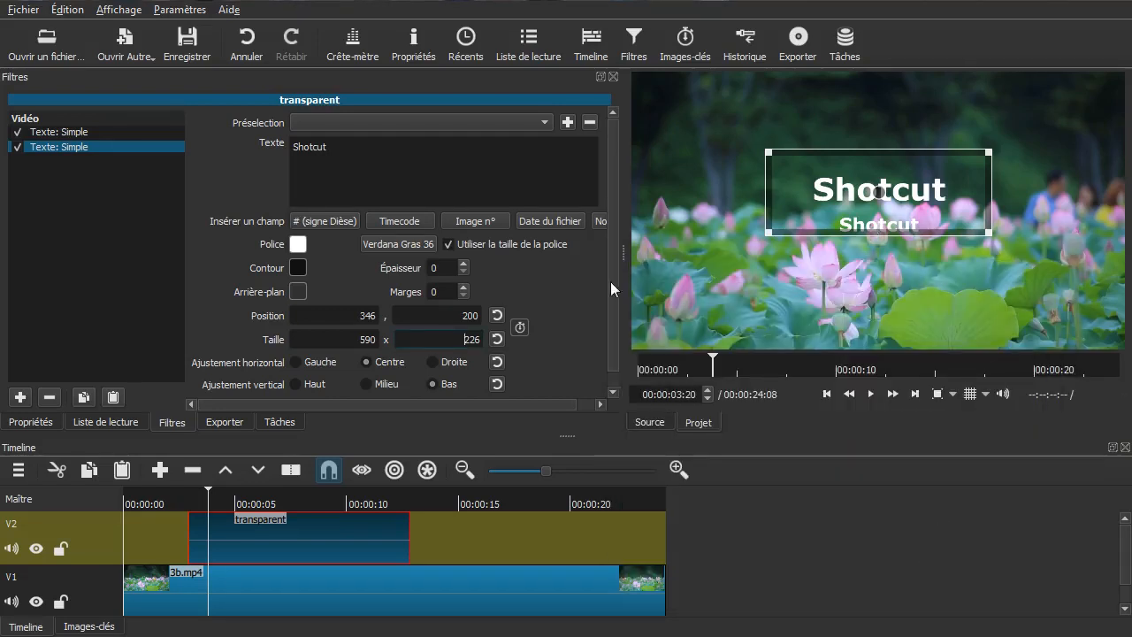
Set the horizontal alignment of both texts to Gauche
click(296, 362)
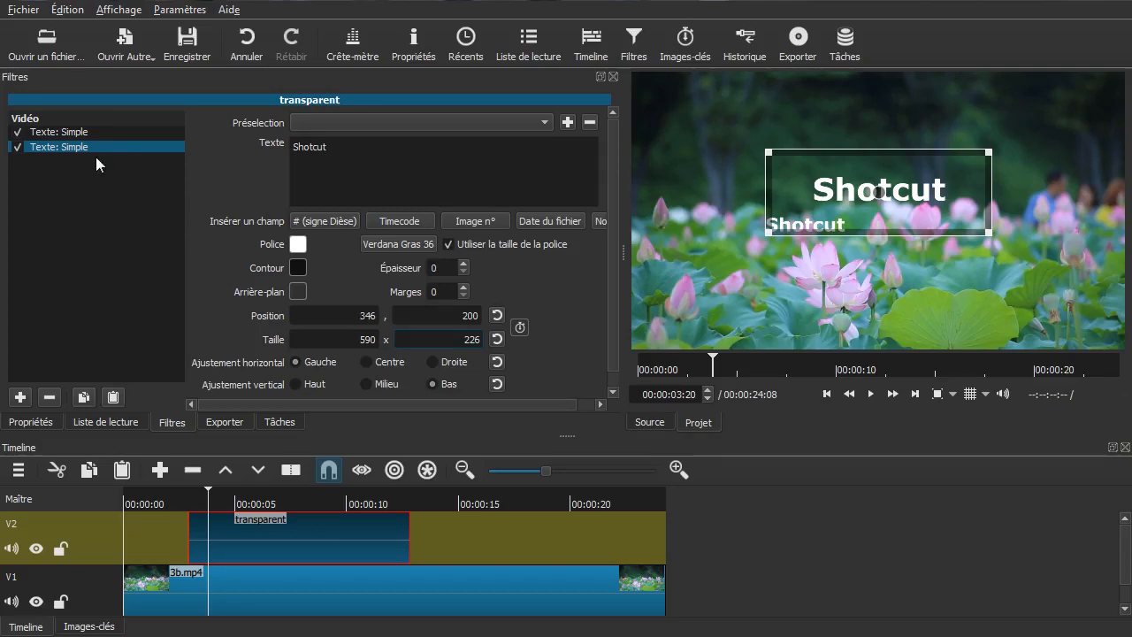
click(54, 131)
click(295, 362)
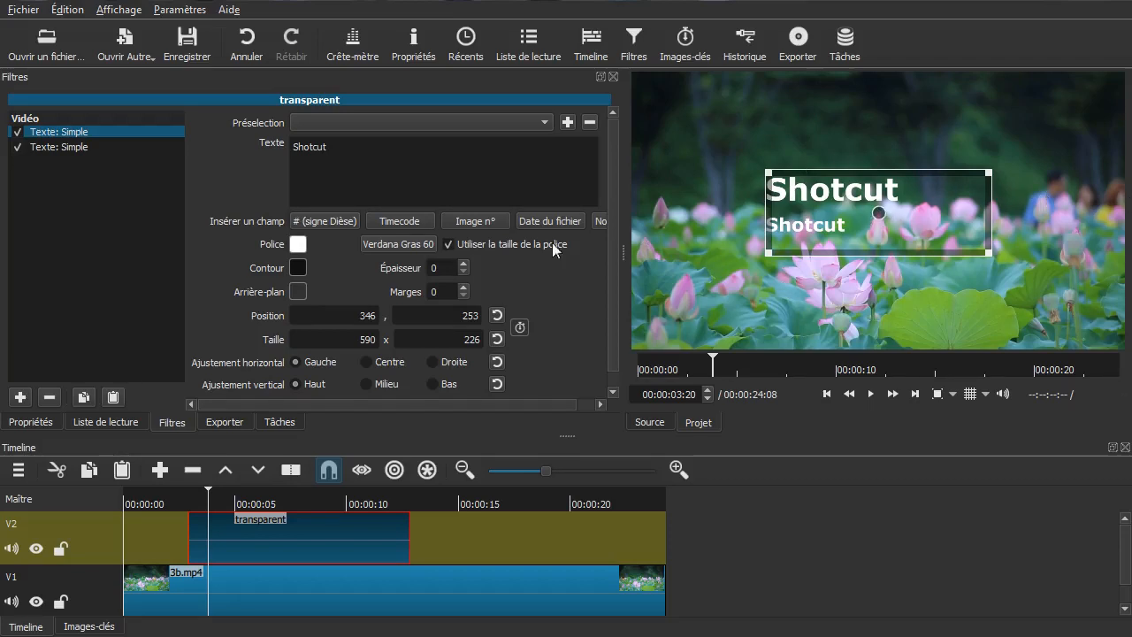
Try horizontal positions of 400 and 600 for the first text
drag(321, 316, 460, 314)
text(400)
click(433, 320)
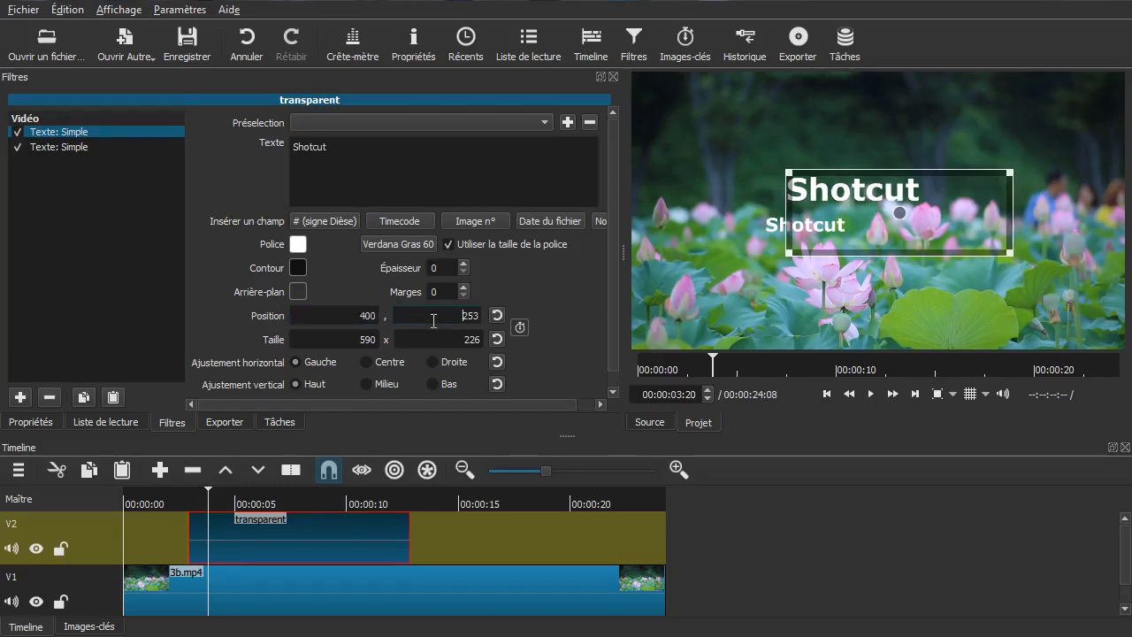
drag(324, 316, 471, 315)
text(600)
click(443, 315)
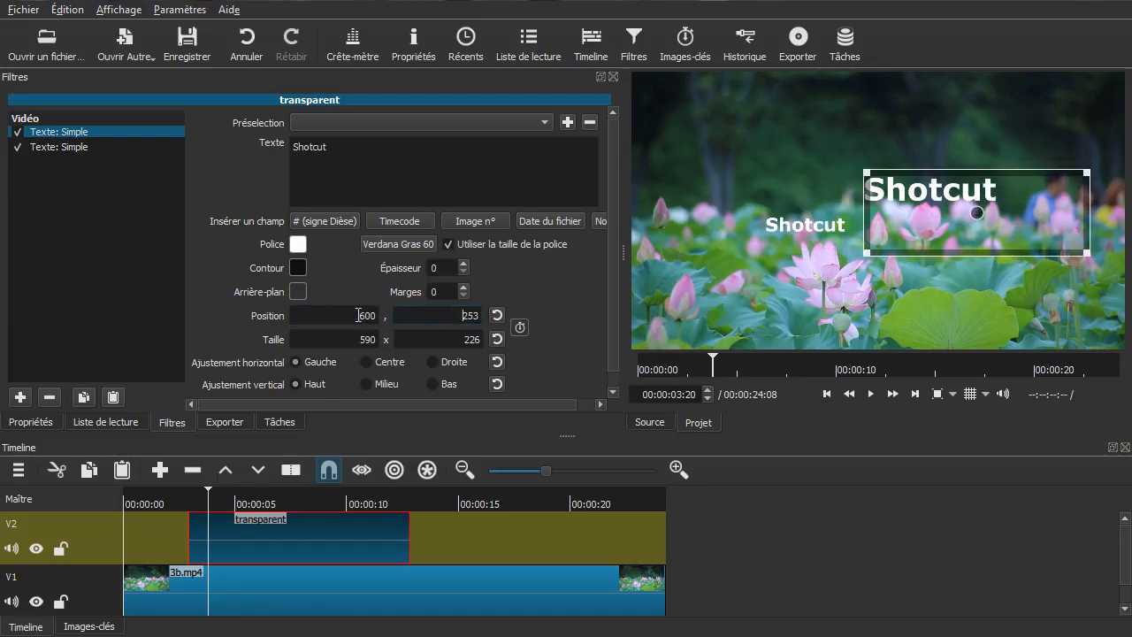
Set the first text's horizontal position to 550
key(shift+Tab)
text(550)
click(456, 316)
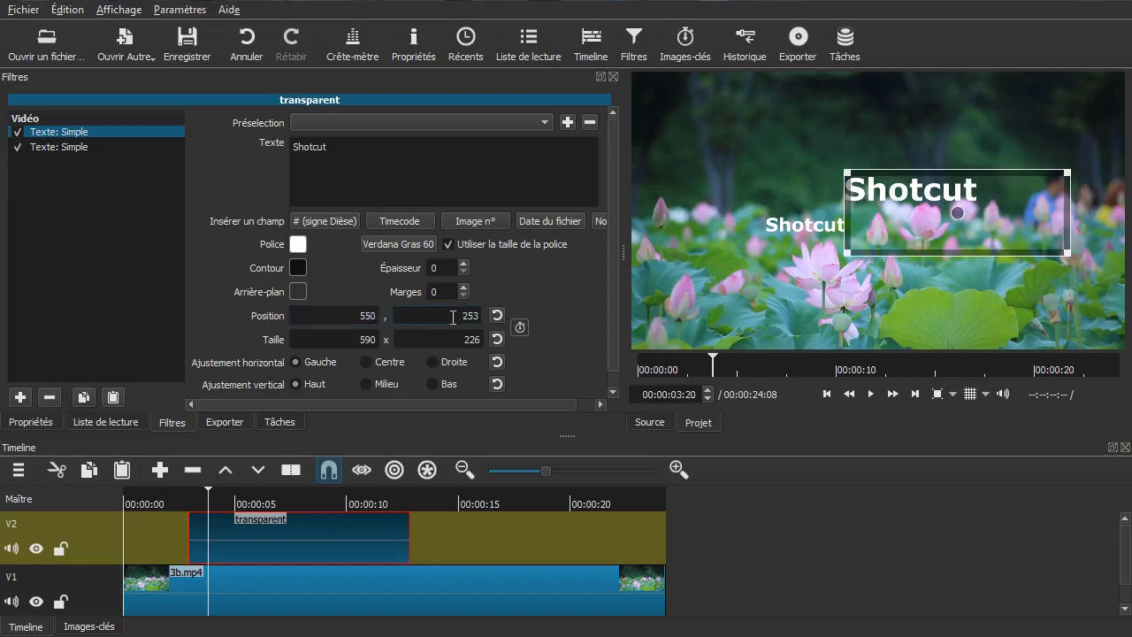
Set the second text's horizontal position to 550 and deselect the clip to view both texts without their frames
click(86, 147)
double_click(354, 315)
text(550)
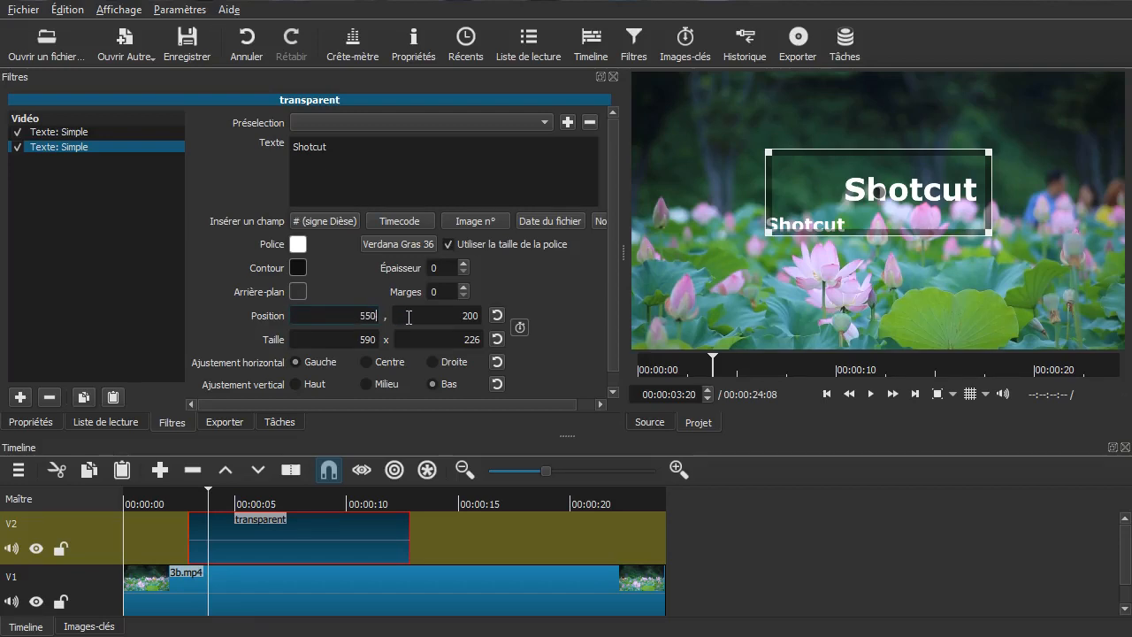
click(409, 317)
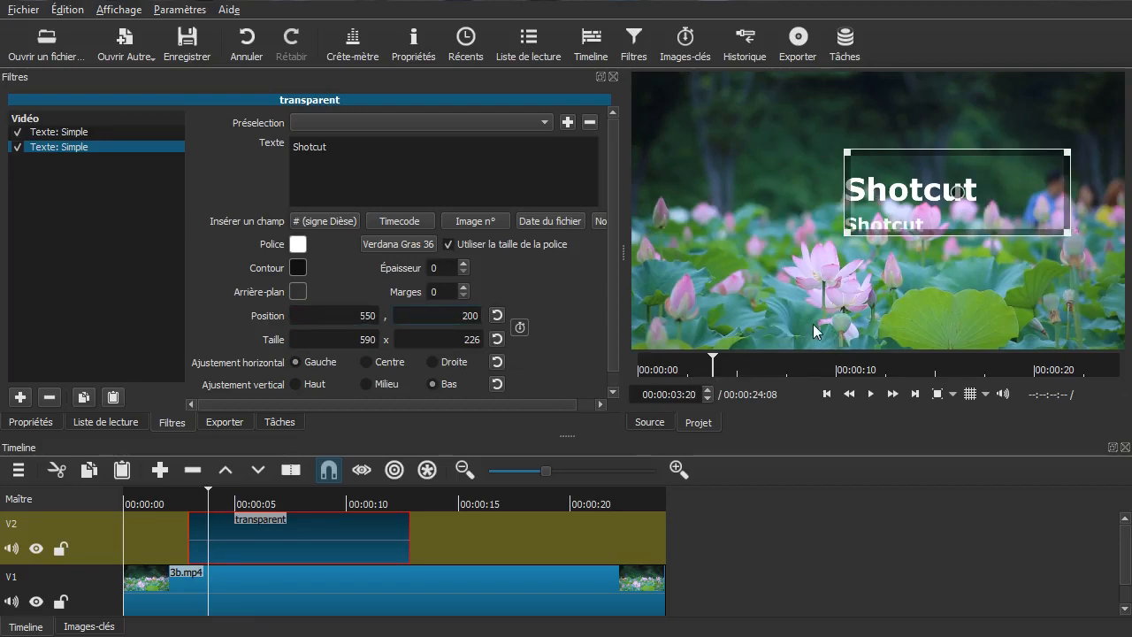
click(109, 545)
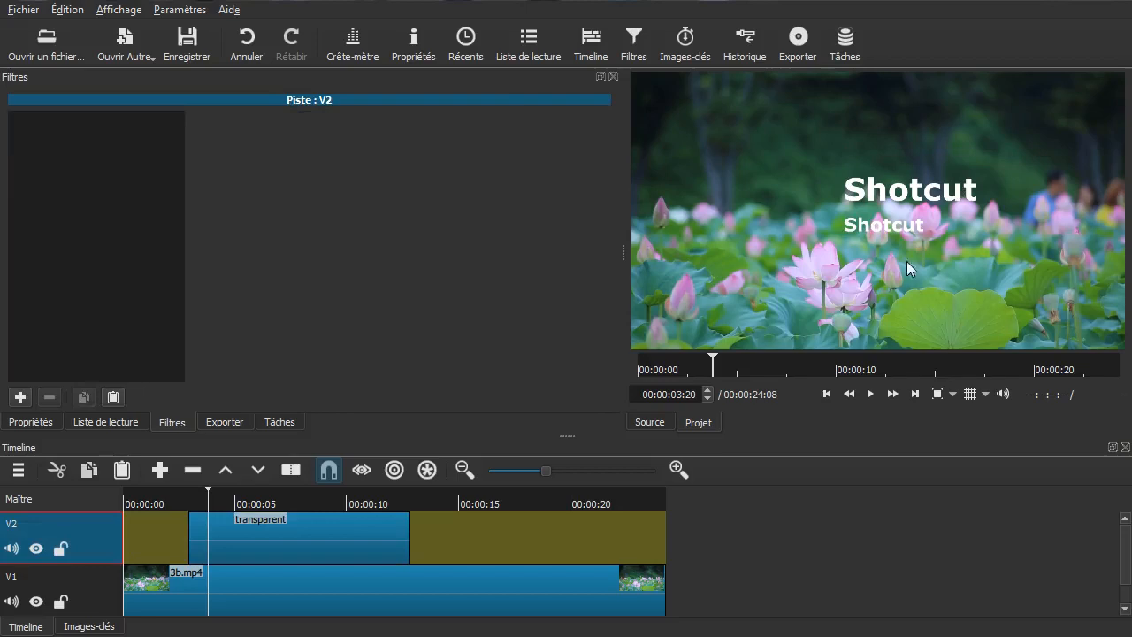
Paste the copied text filter onto the transparent clip again and replace the third text with a vertical bar "|"
click(250, 530)
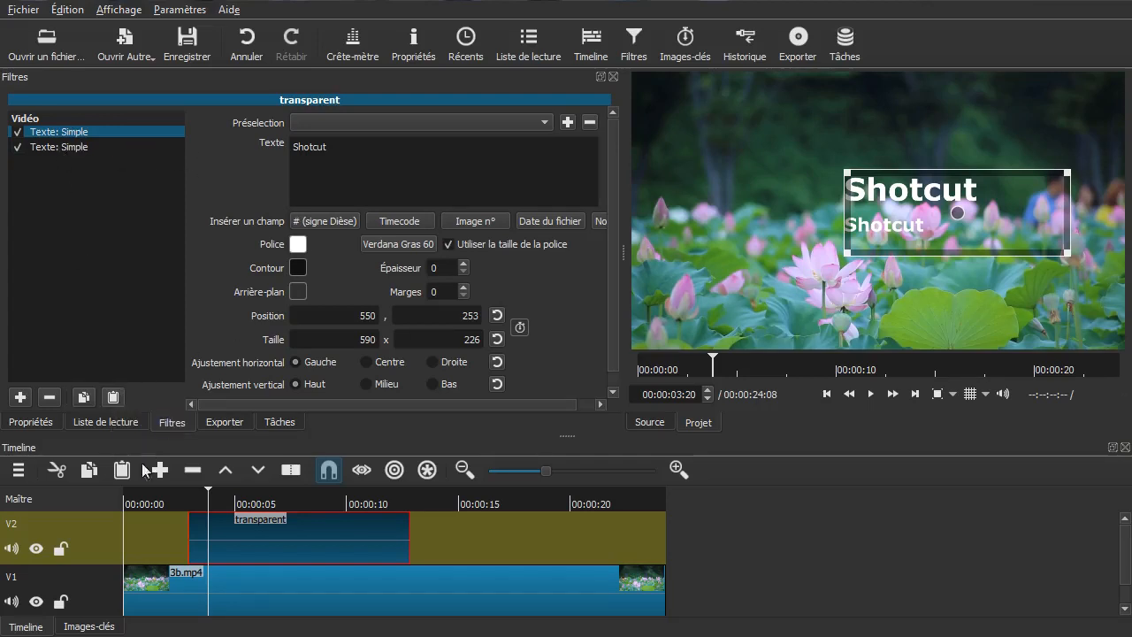
click(114, 397)
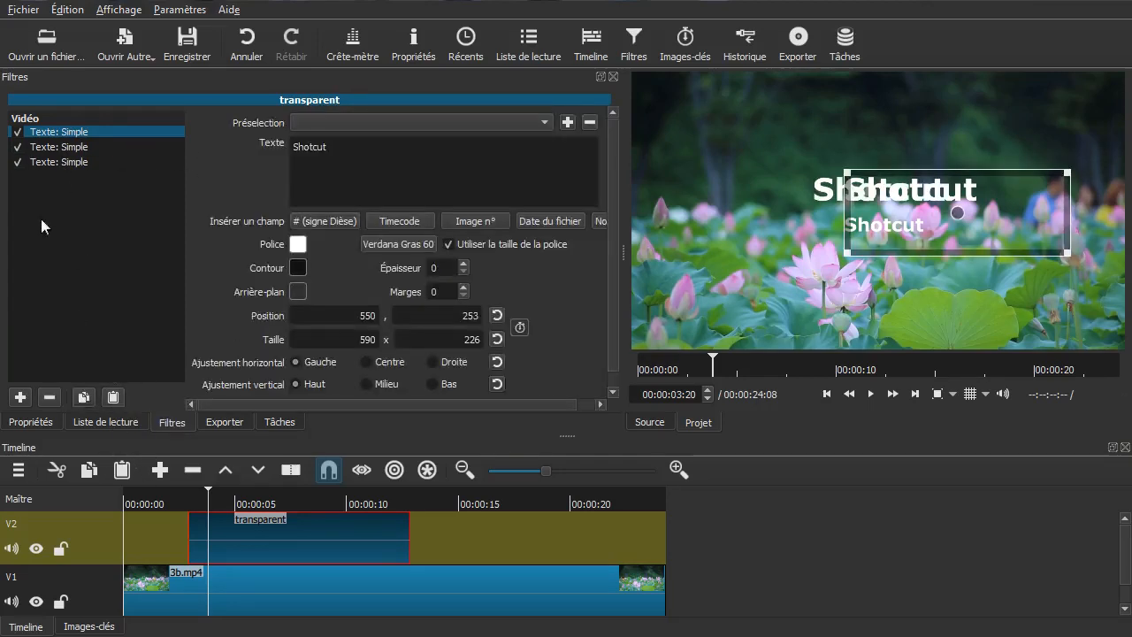
click(74, 160)
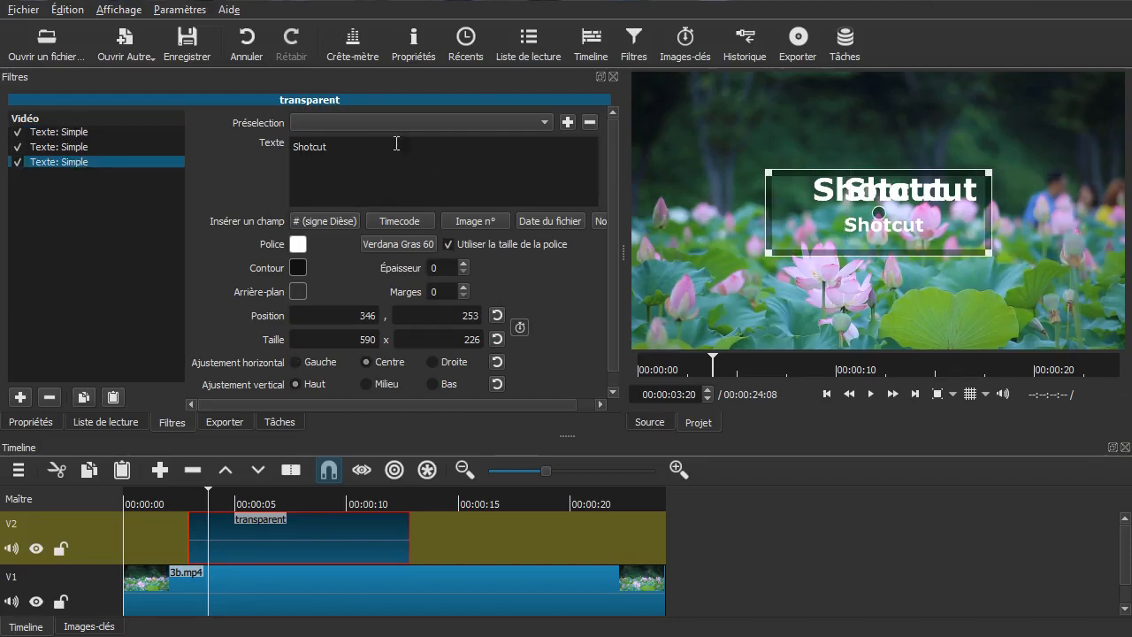
drag(358, 145, 224, 136)
key(BackSpace)
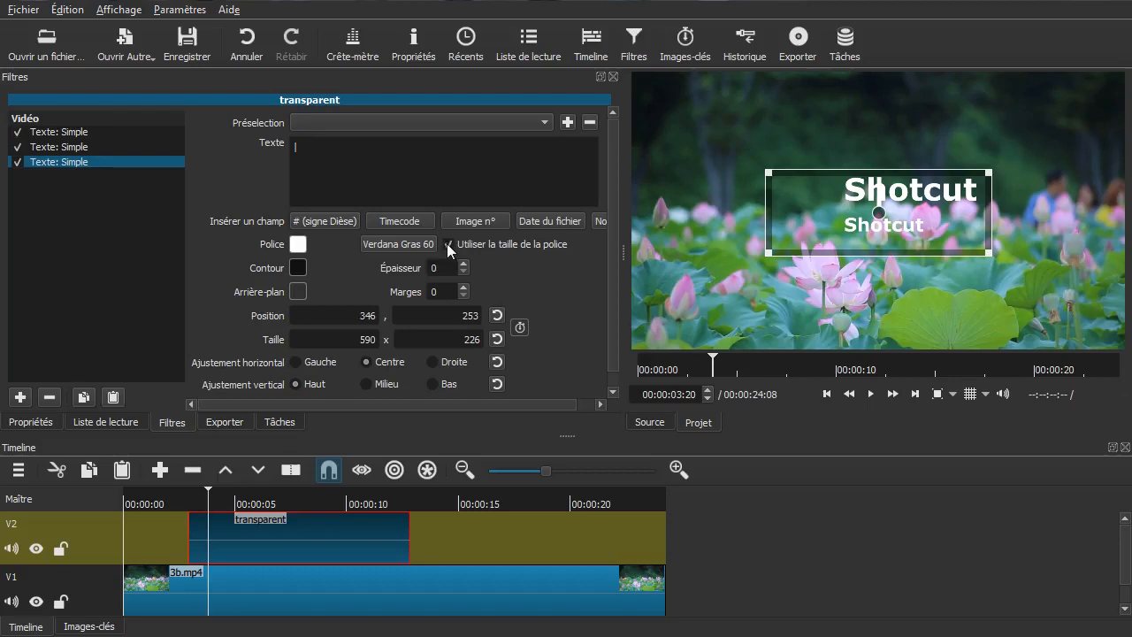
Set the vertical bar's font to Verdana Gras at size 72
click(419, 245)
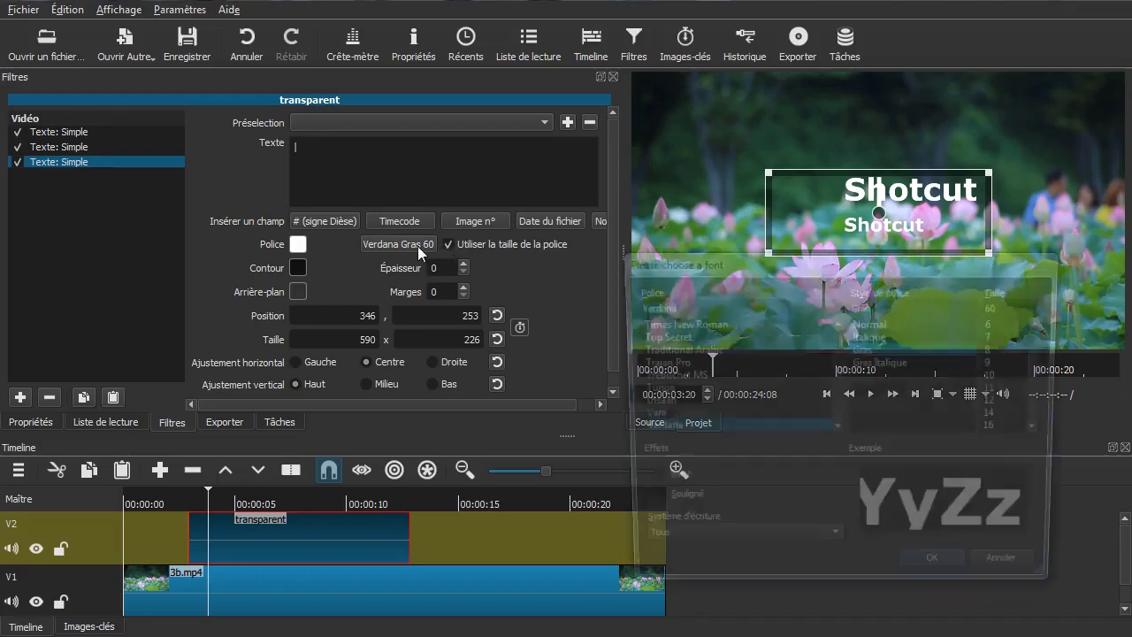
scroll(1043, 416, down, 3)
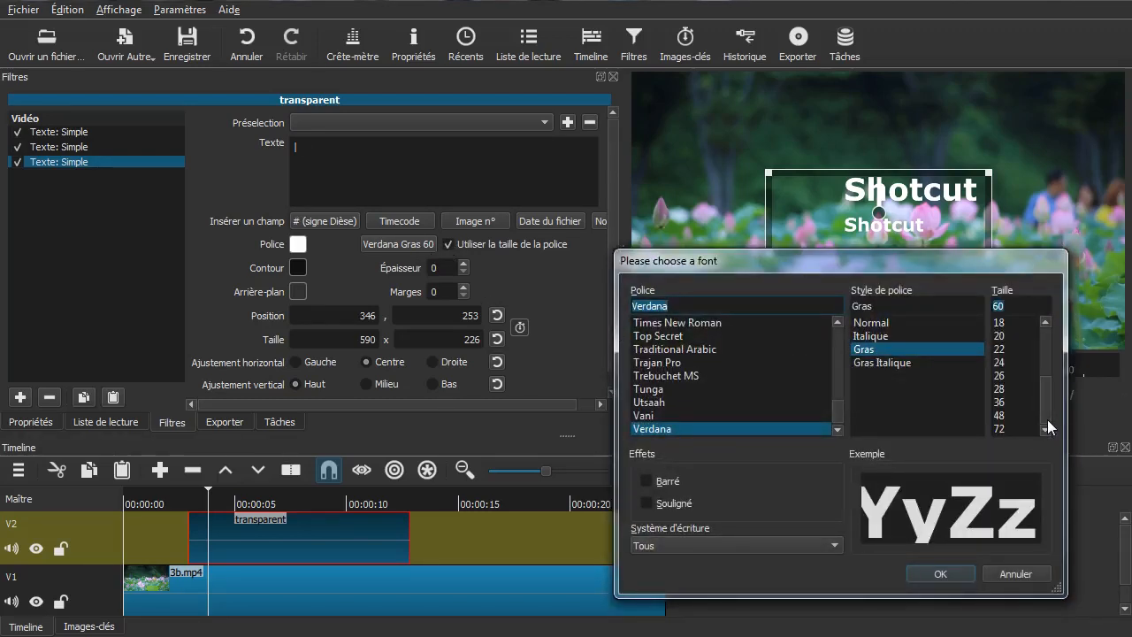
click(998, 428)
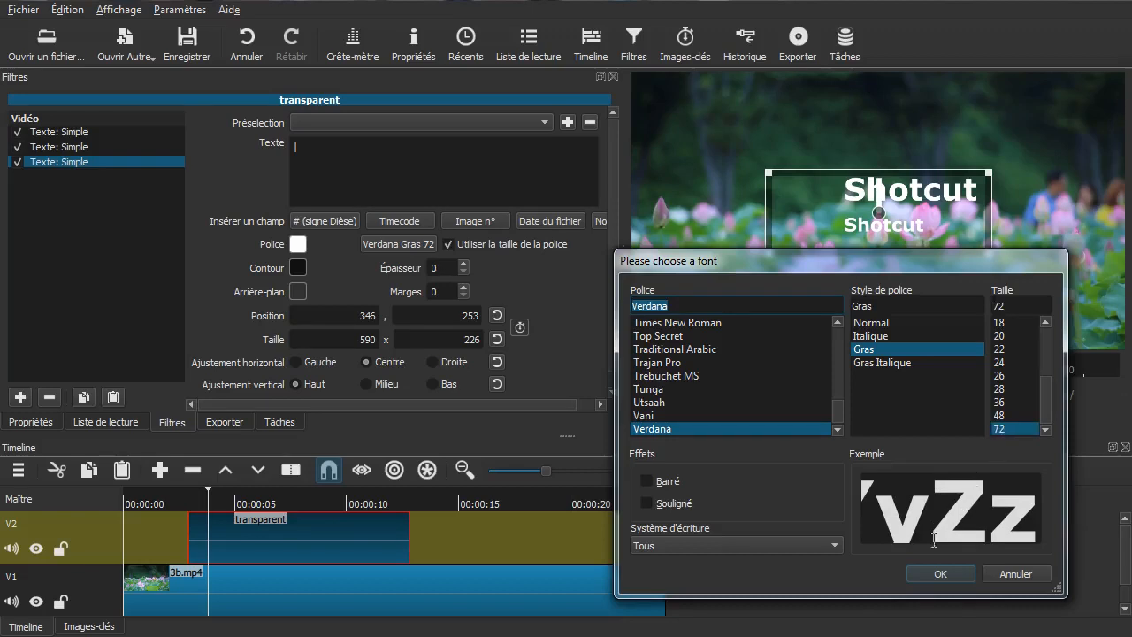
click(920, 573)
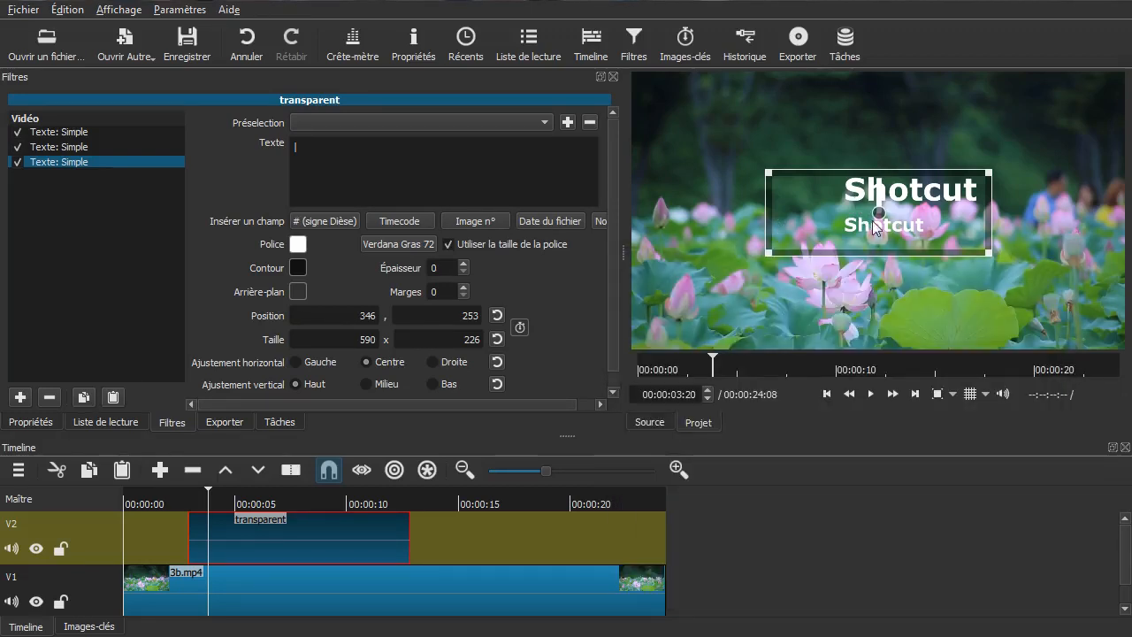
Turn off the bar's font-size option, resize its frame to about 228 x 212 and place it beside the texts at about 394, 219
drag(876, 210, 789, 223)
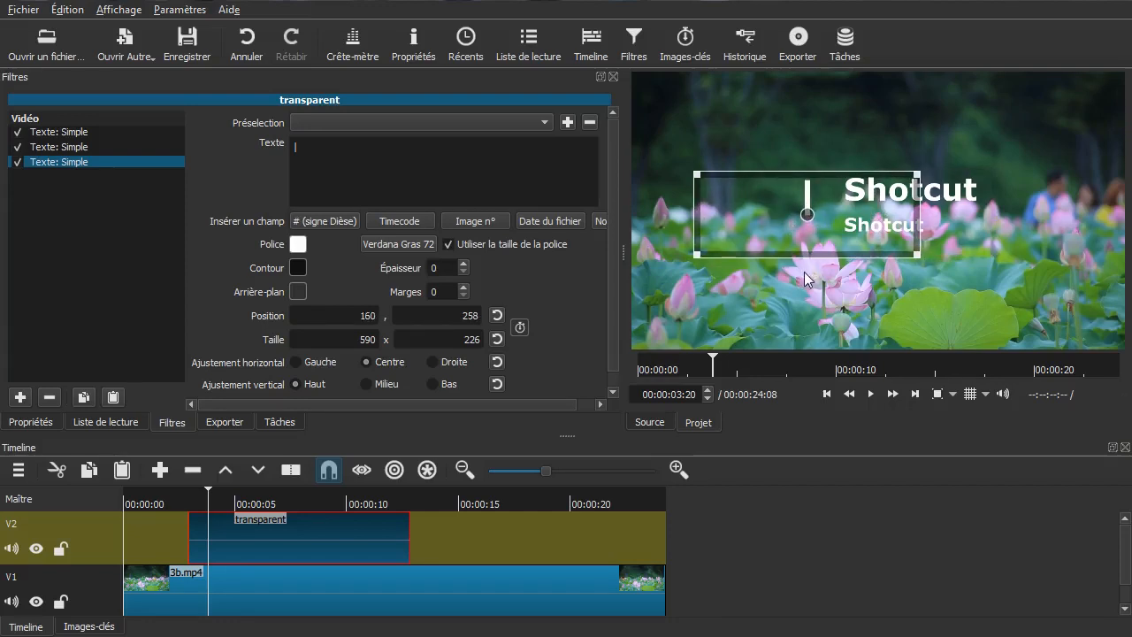
click(449, 245)
drag(696, 255, 839, 269)
drag(869, 222, 813, 188)
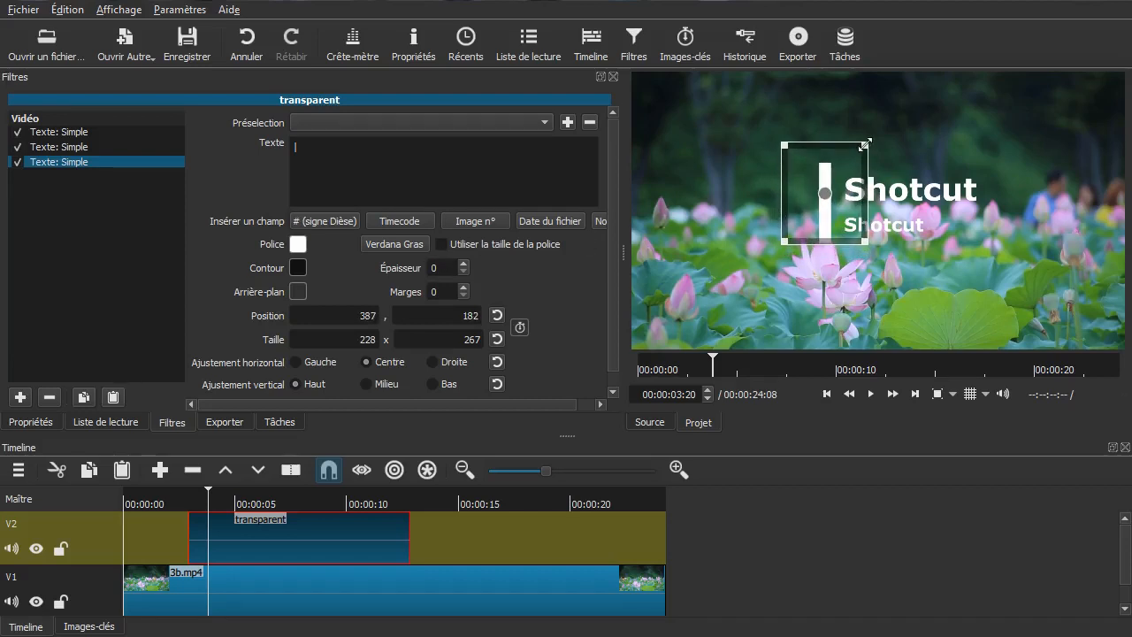
drag(865, 159, 826, 191)
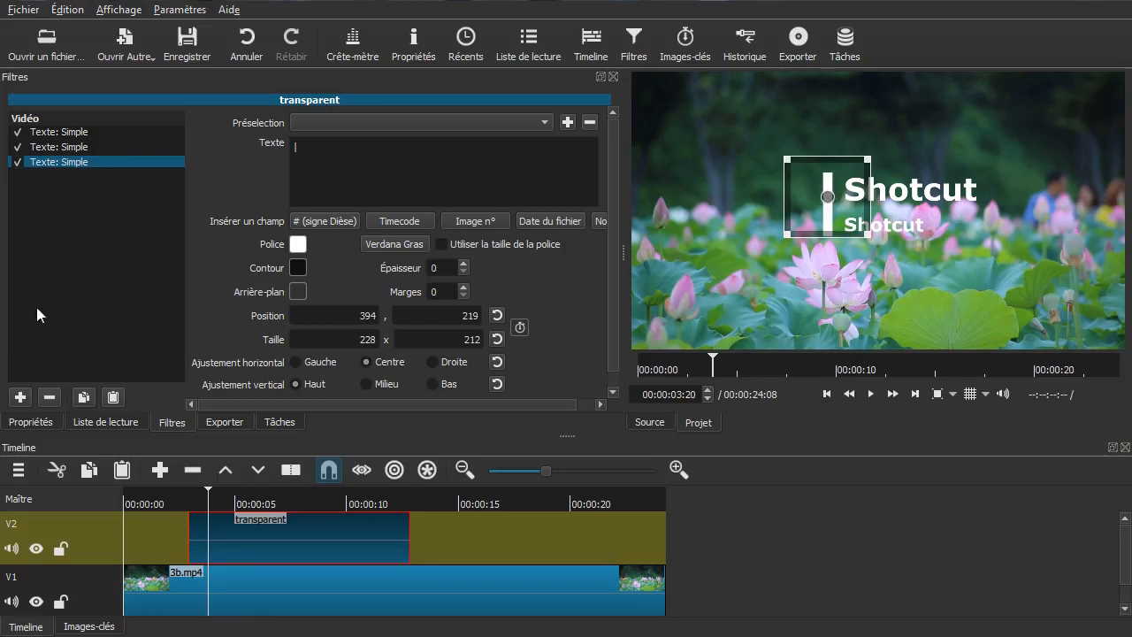
Select the first text filter and deselect the clip to view the whole title without frames
click(64, 131)
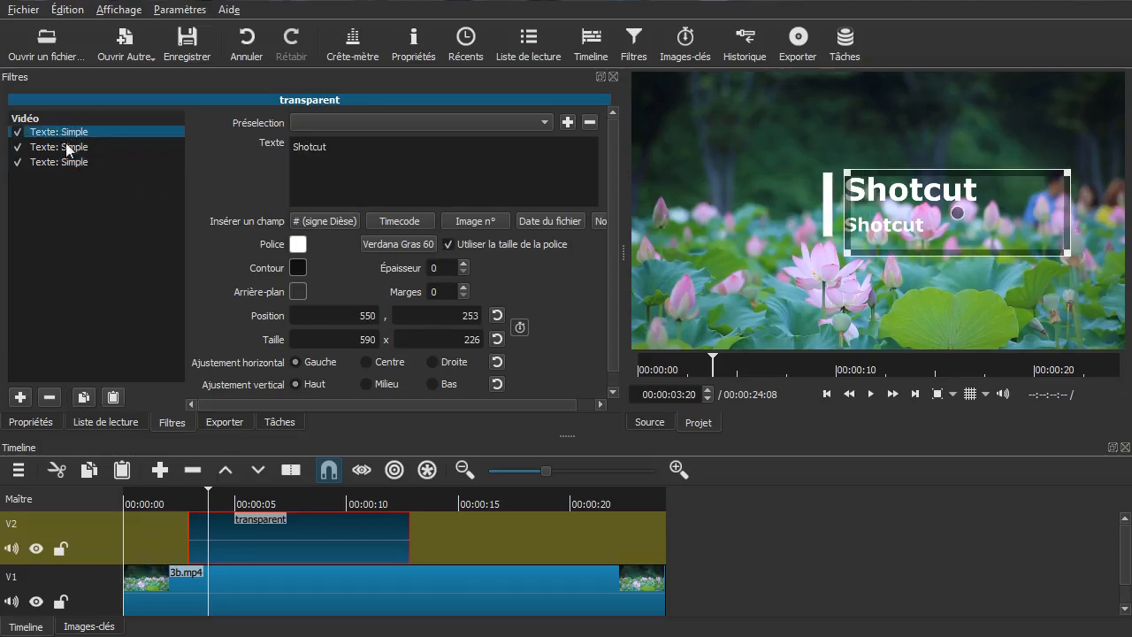
click(99, 540)
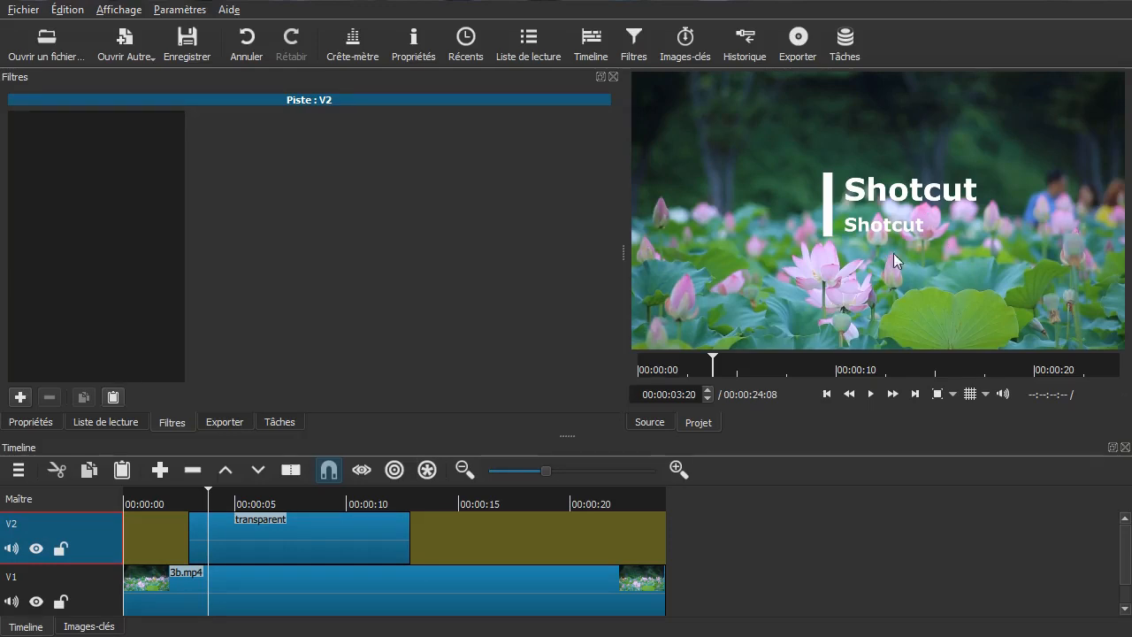
Add the Masque: Forme Simple video filter to the transparent clip
click(283, 543)
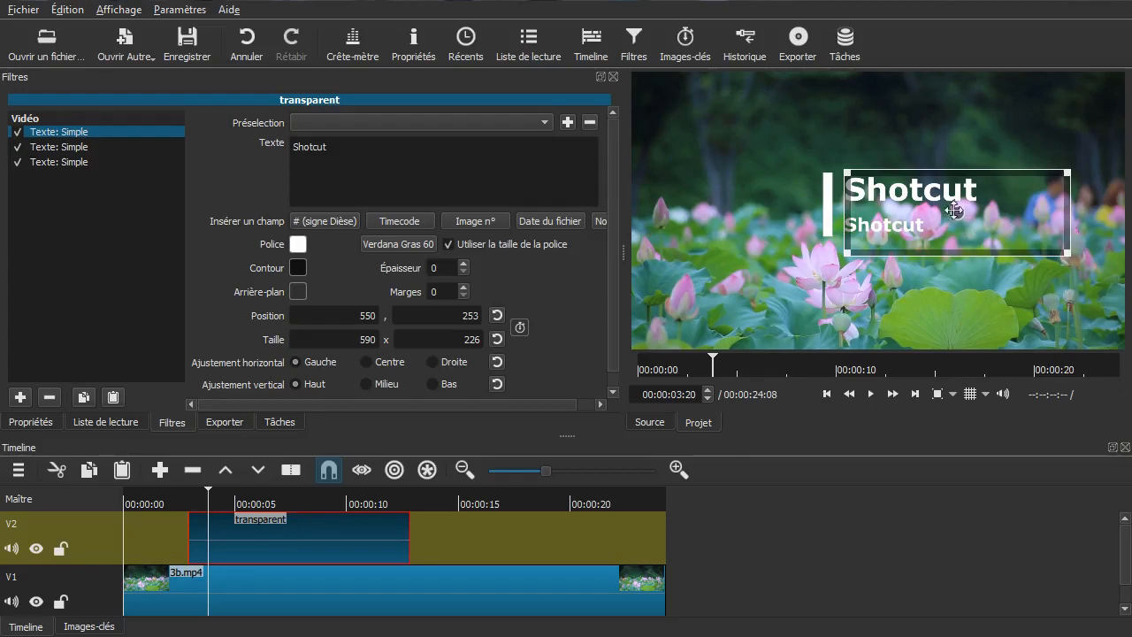
click(19, 397)
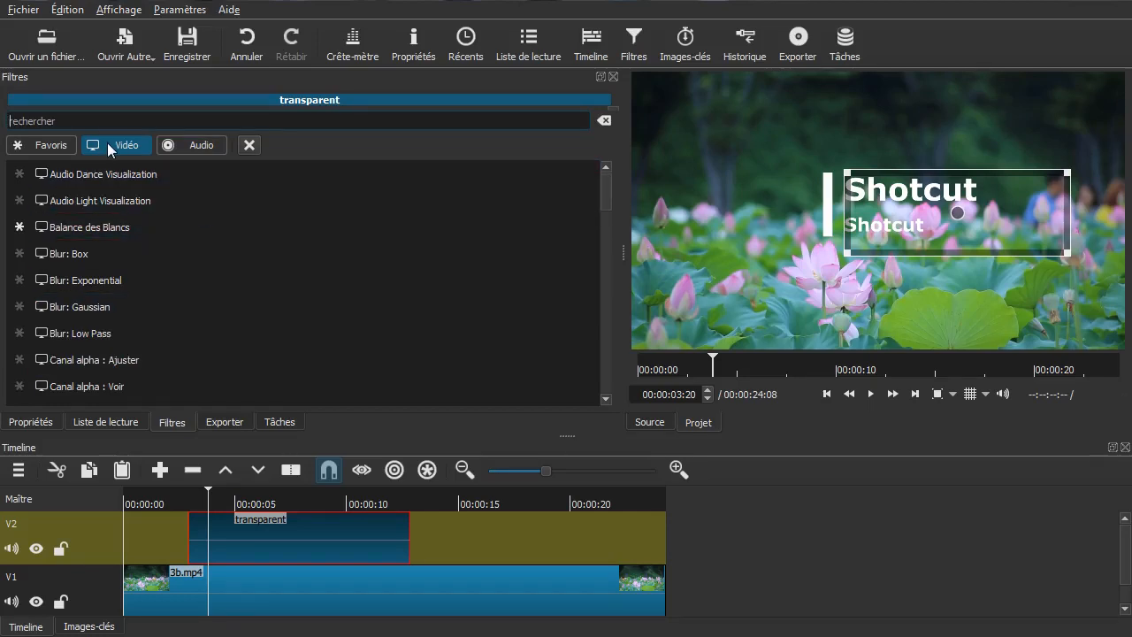
scroll(337, 265, down, 2)
scroll(329, 263, down, 7)
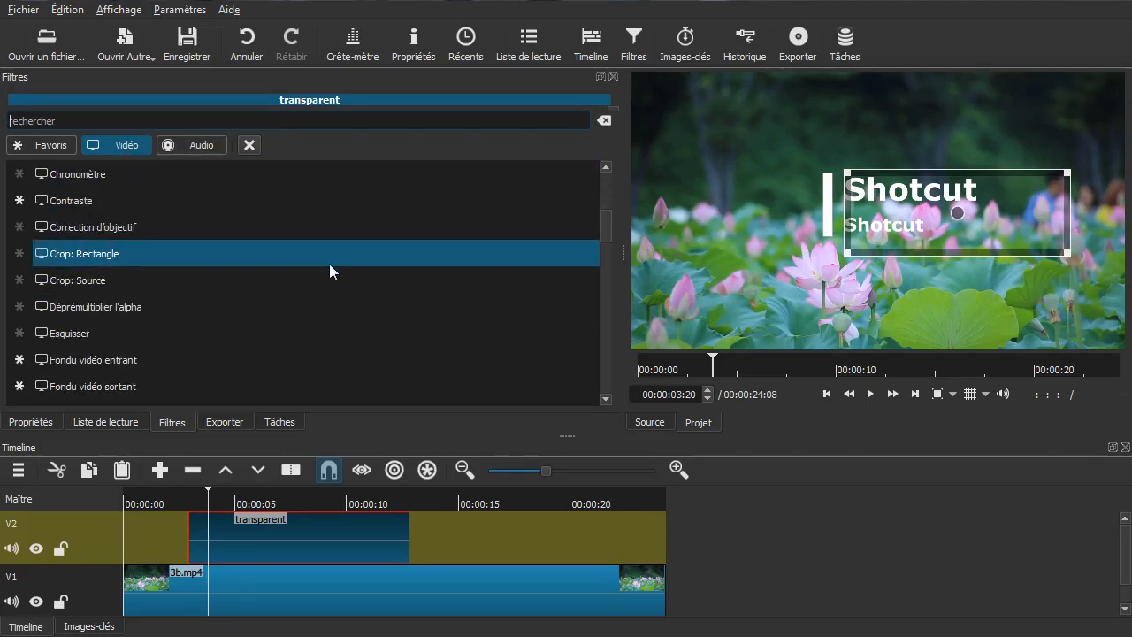
scroll(329, 263, down, 1)
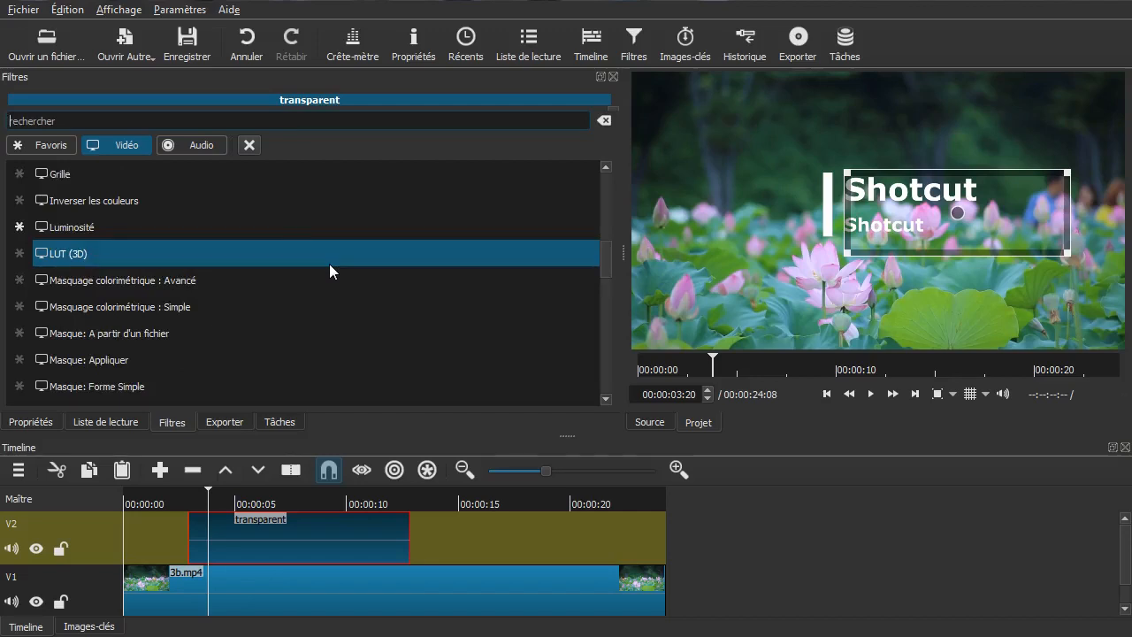
click(165, 388)
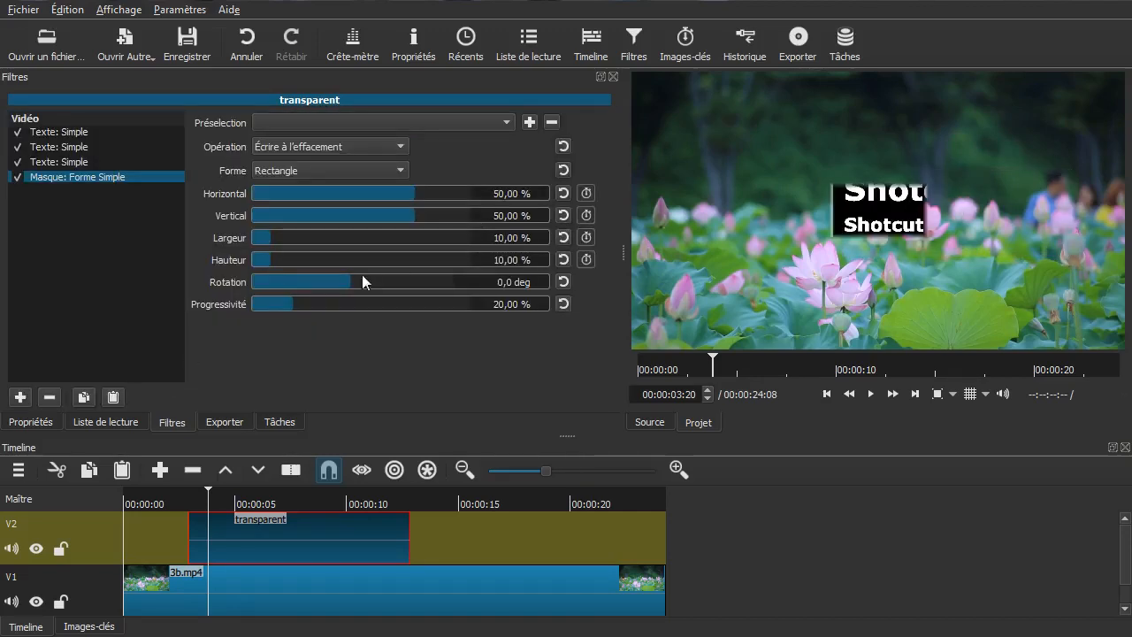
Set the mask's Progressivité to 0 % and its operation to Ajouter
drag(290, 304, 209, 306)
click(278, 145)
click(283, 201)
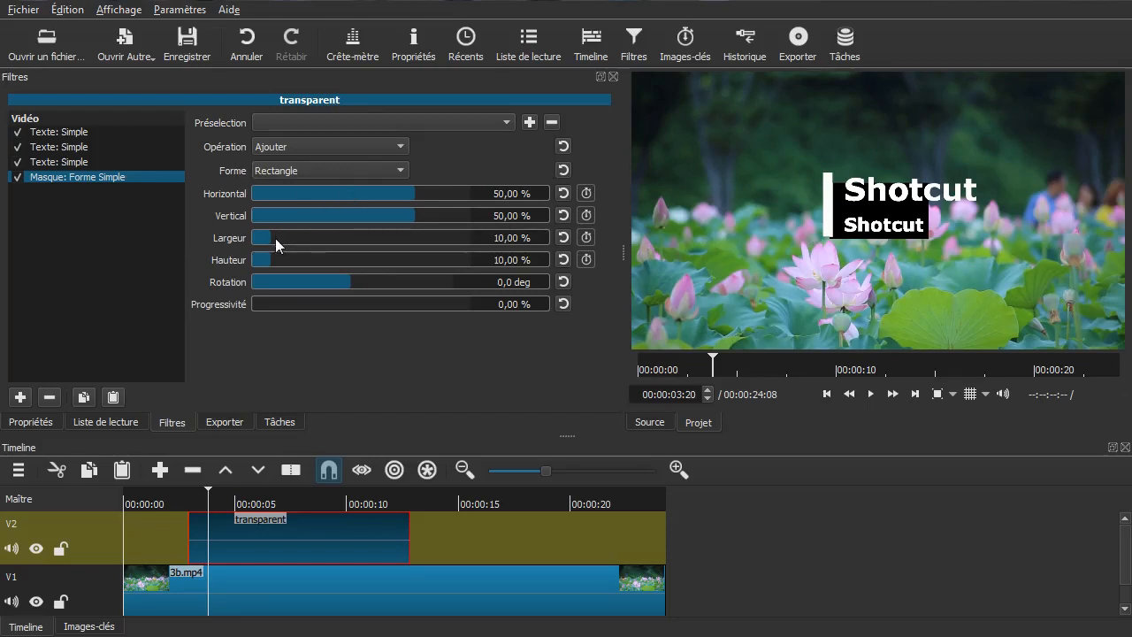
Size the mask rectangle to 25,50 % width and 19,92 % height, positioned at 64,14 % horizontal and 46,61 % vertical
mouse_move(319, 234)
mouse_down()
mouse_move(297, 241)
mouse_move(307, 240)
mouse_up()
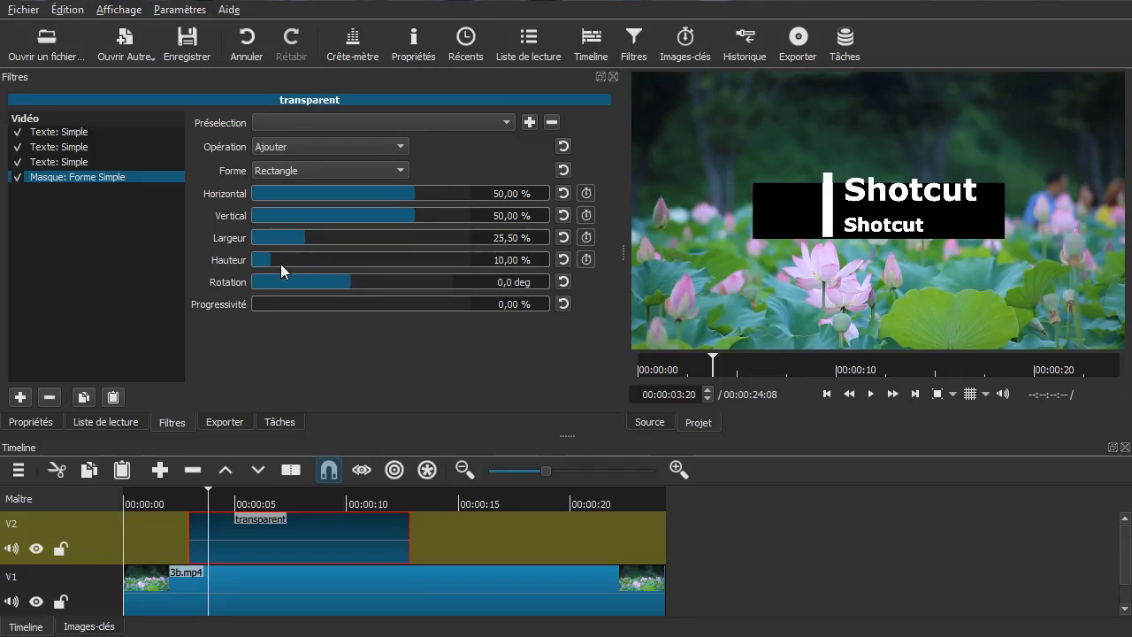
drag(262, 265, 296, 266)
mouse_move(413, 207)
mouse_down()
mouse_move(417, 216)
mouse_move(416, 191)
mouse_move(434, 197)
mouse_up()
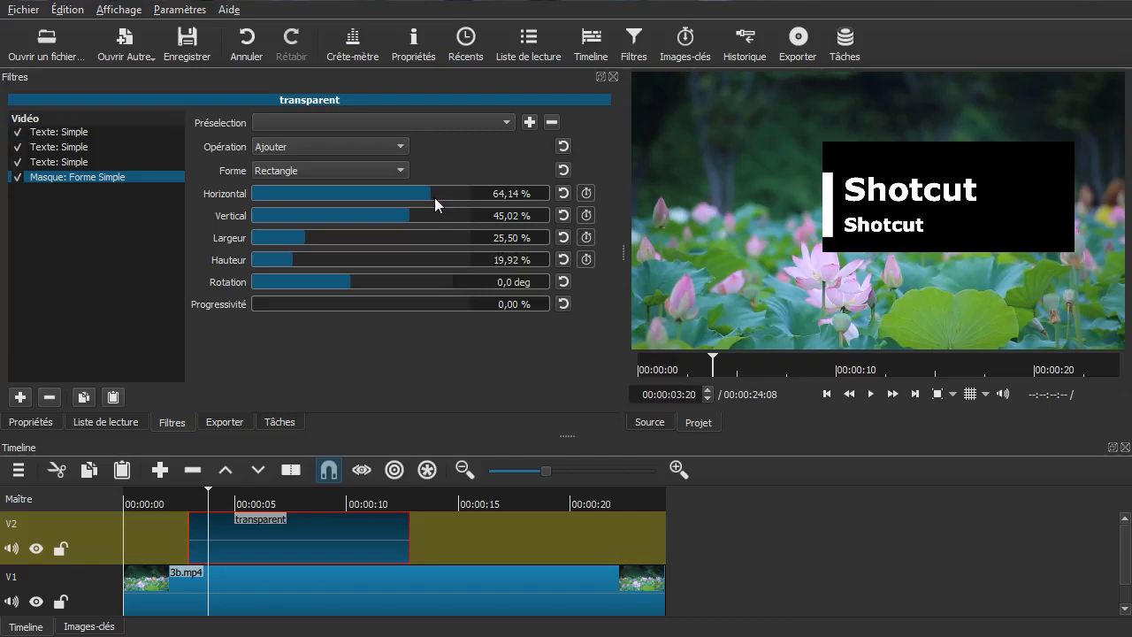
drag(407, 221, 414, 215)
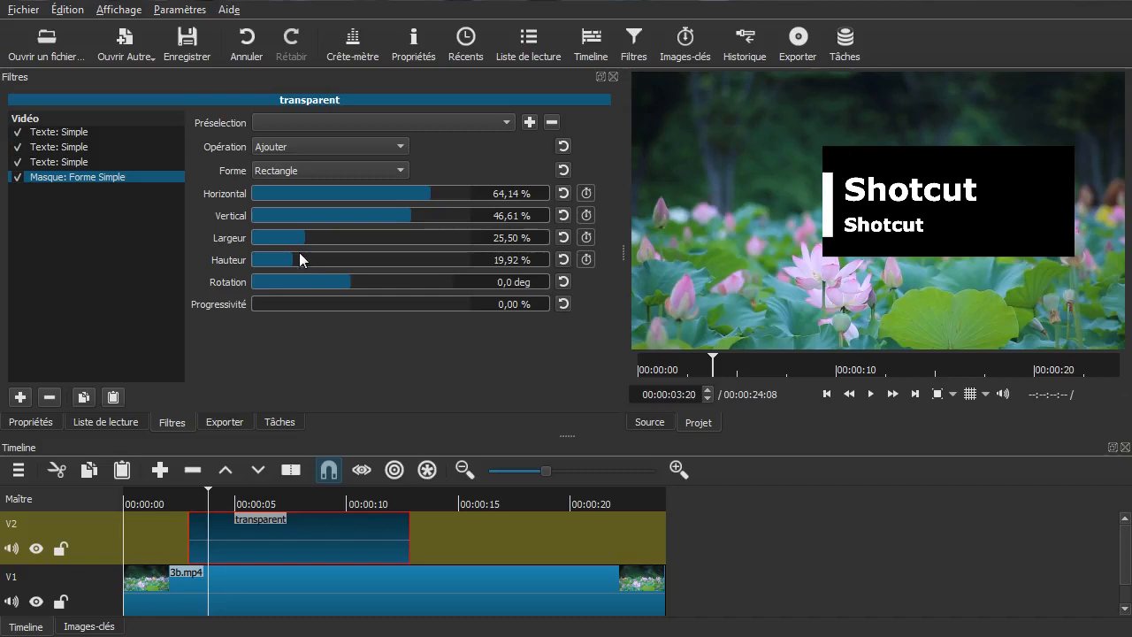
Reduce the mask's height to 2,79 % and set its vertical position to 48,21 %, between the two texts
drag(293, 257, 257, 260)
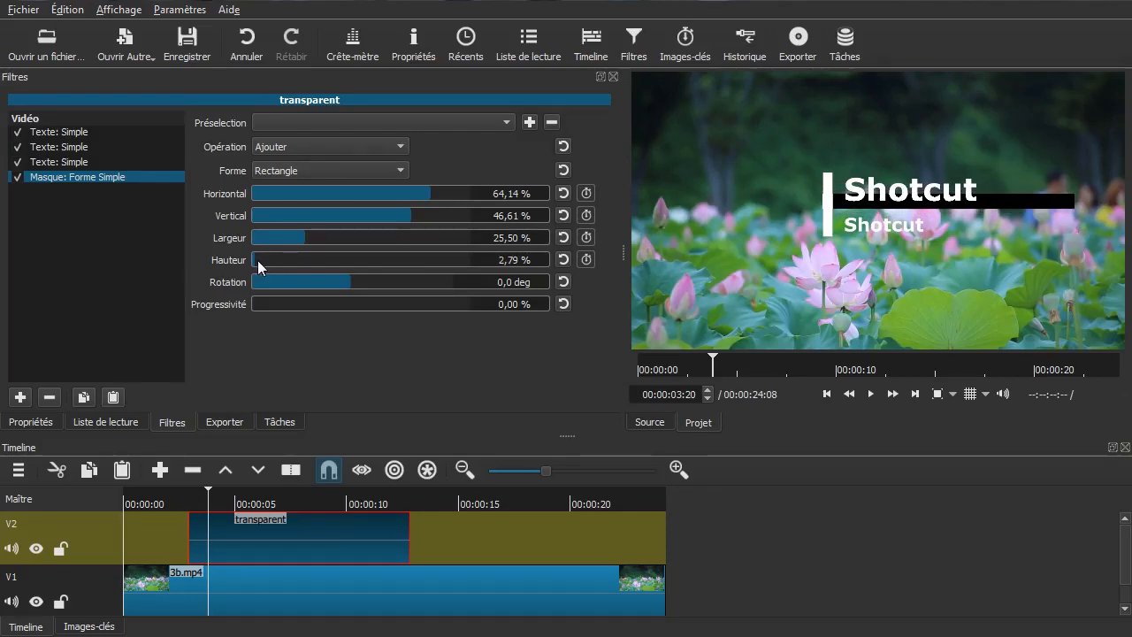
drag(398, 220, 415, 216)
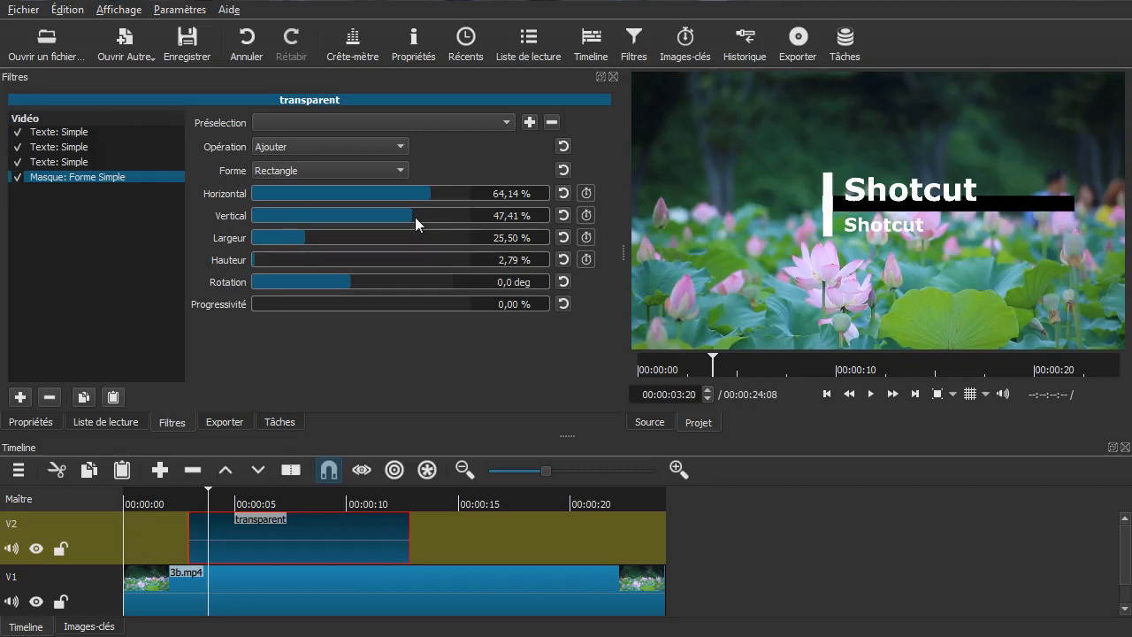
drag(493, 216, 532, 216)
click(413, 216)
drag(411, 217, 417, 217)
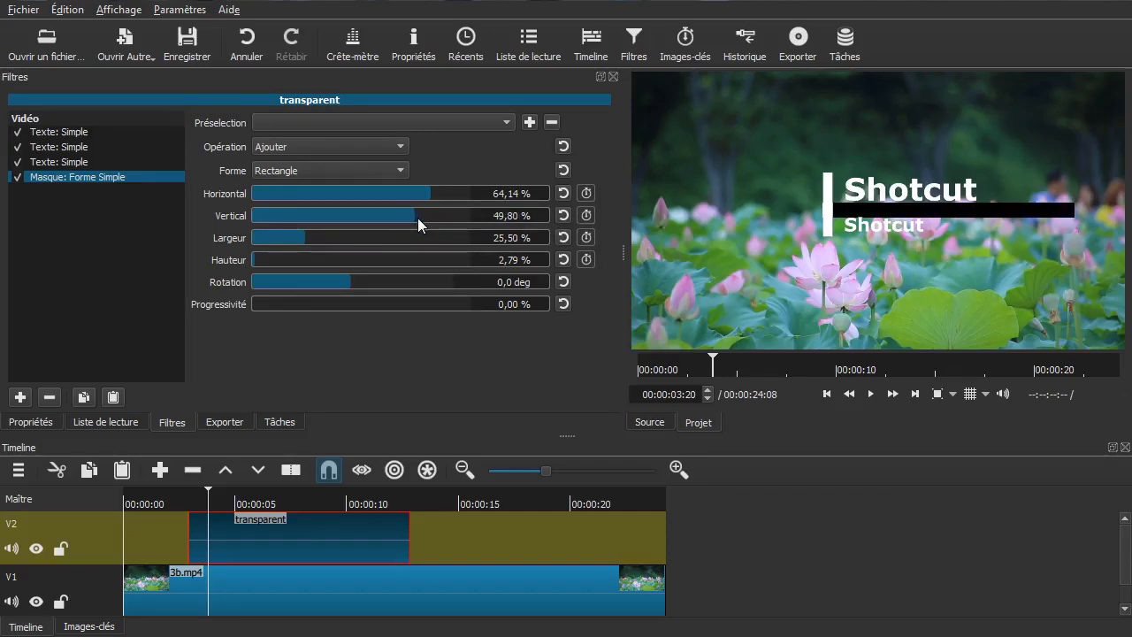
scroll(416, 218, down, 1)
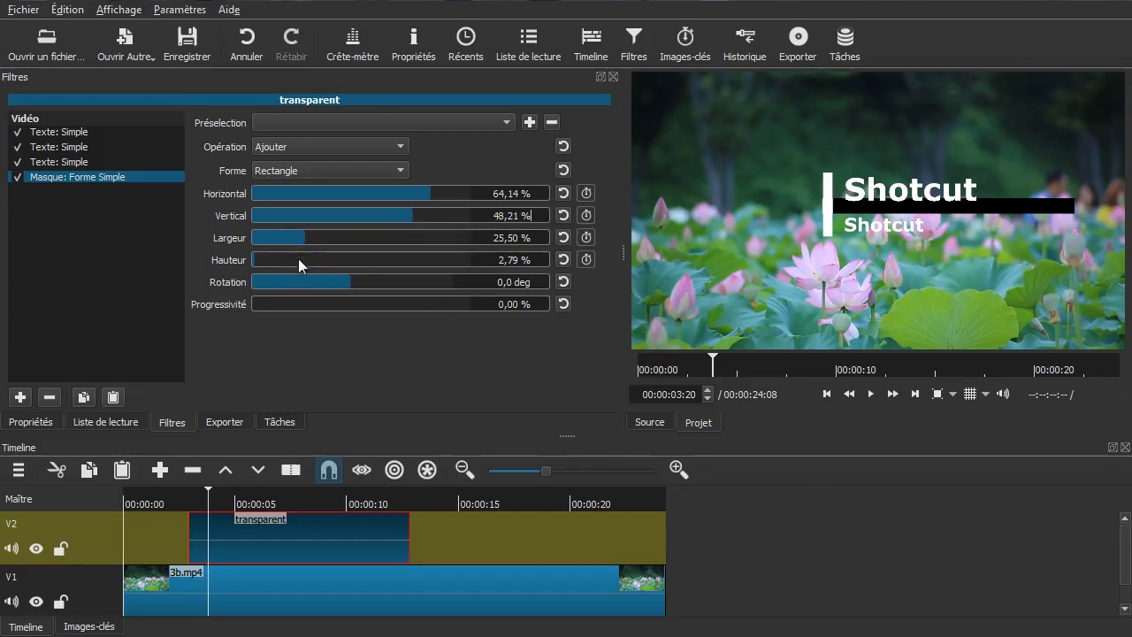
Set the mask's height to 20,72 % to cover the title and switch its operation to Minimum
drag(263, 261, 298, 257)
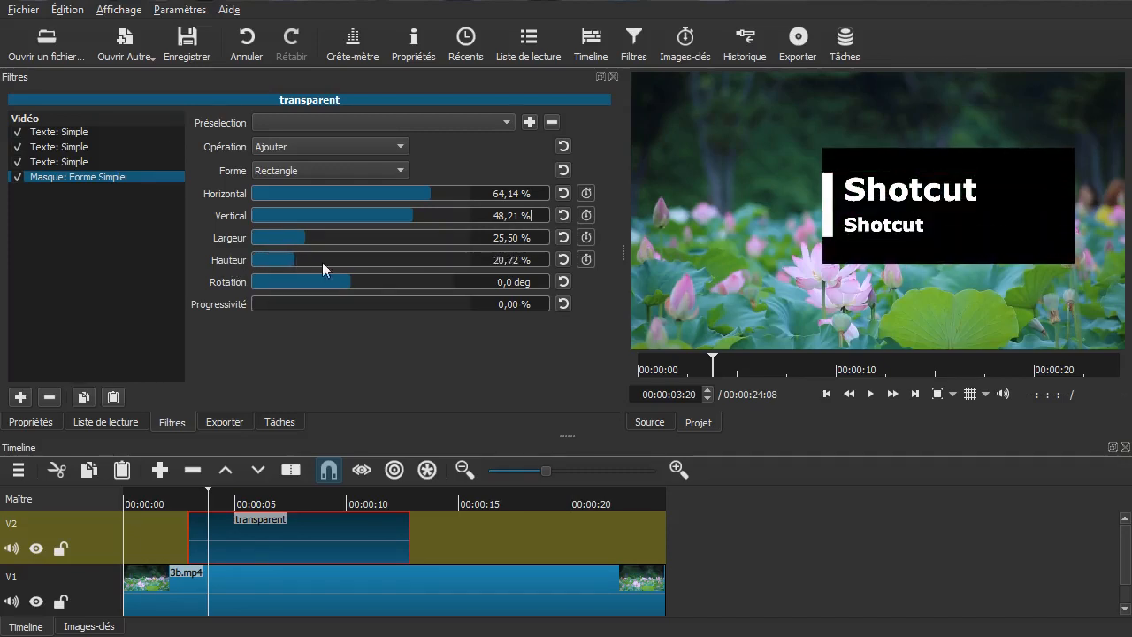
click(315, 146)
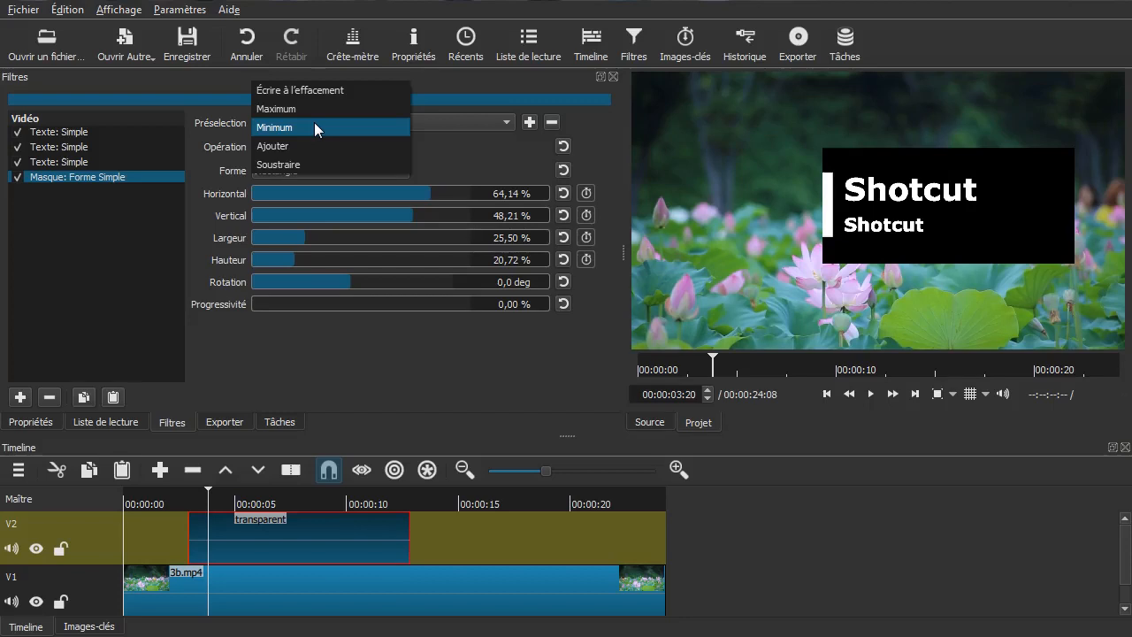
click(314, 127)
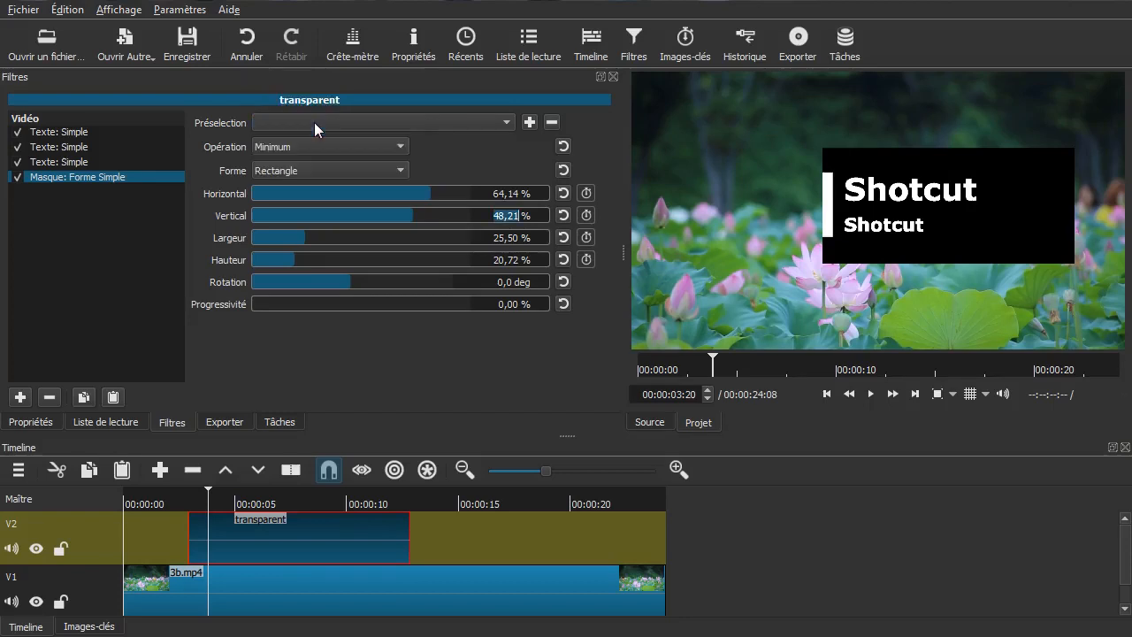
click(294, 174)
click(295, 175)
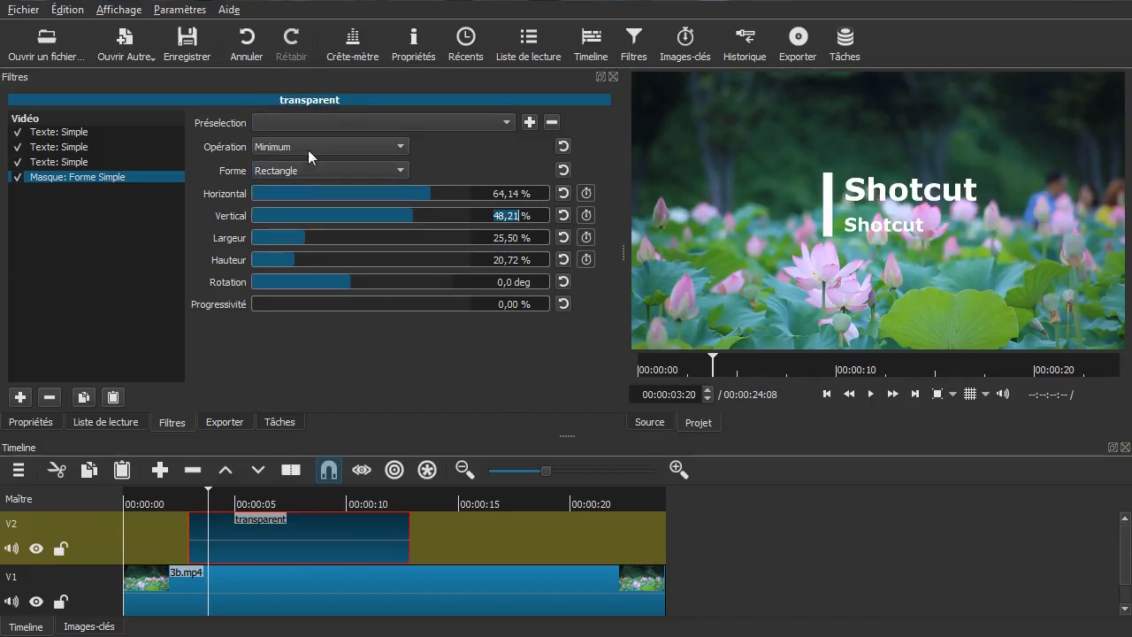
Try the Soustraire operation on the mask with its height reduced to 1,99 %
click(312, 141)
click(308, 180)
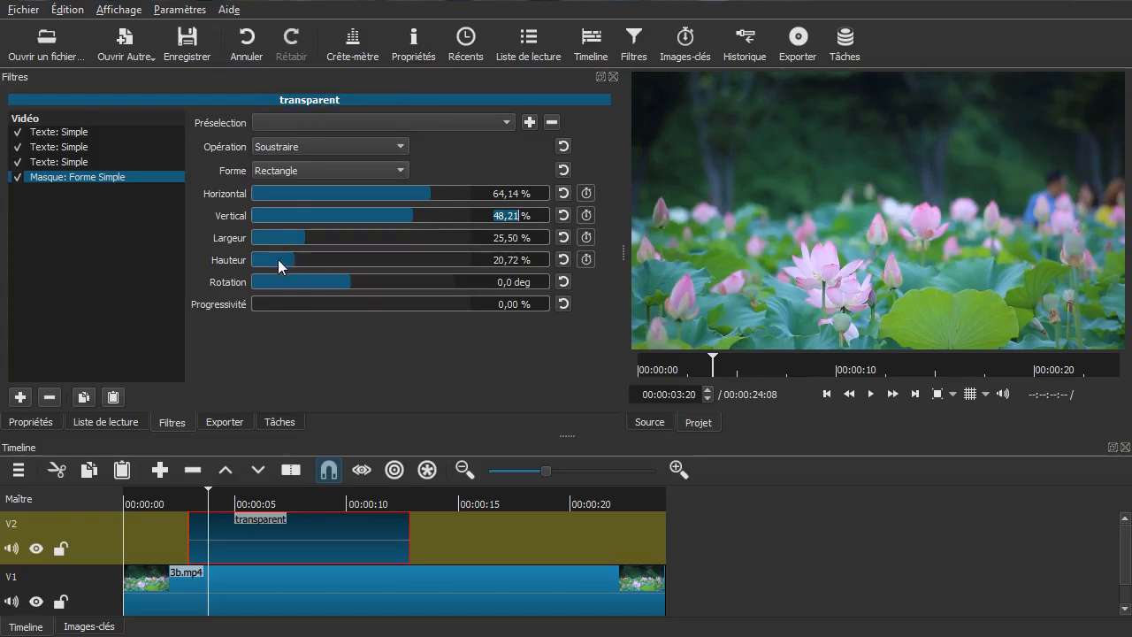
drag(287, 257, 256, 258)
Switch the mask's operation back to Ajouter
click(323, 152)
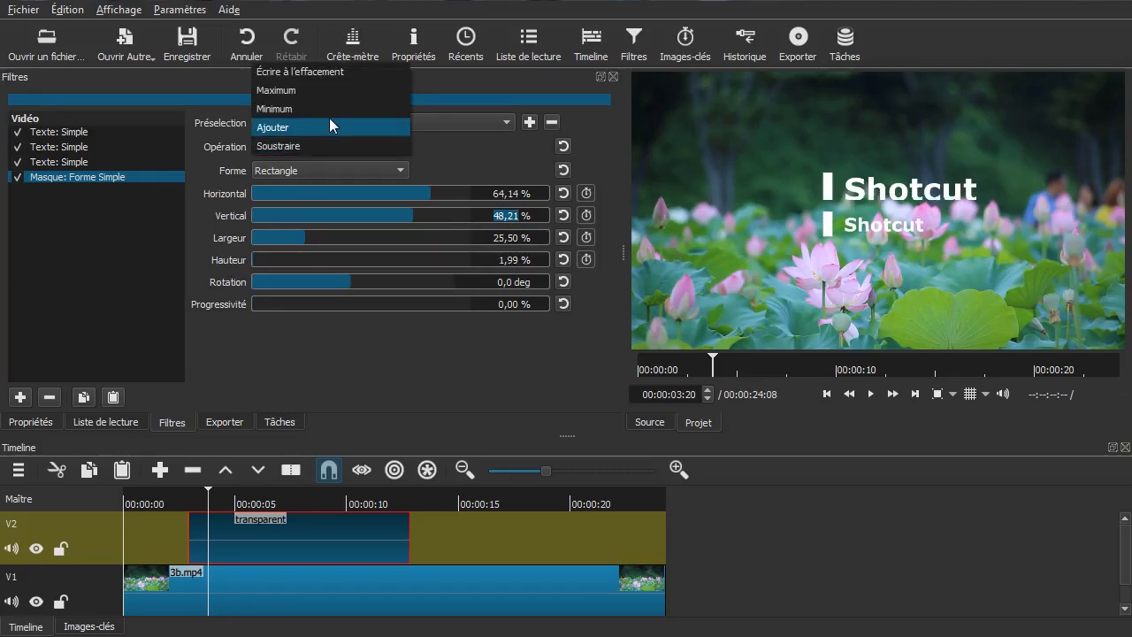
click(329, 119)
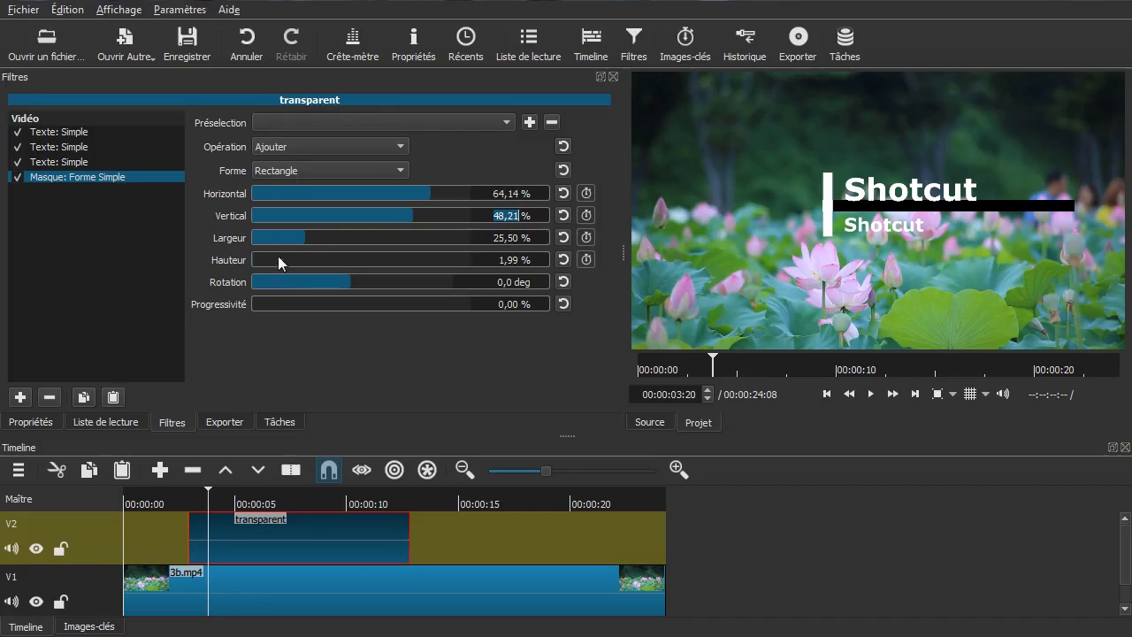
click(345, 141)
click(344, 122)
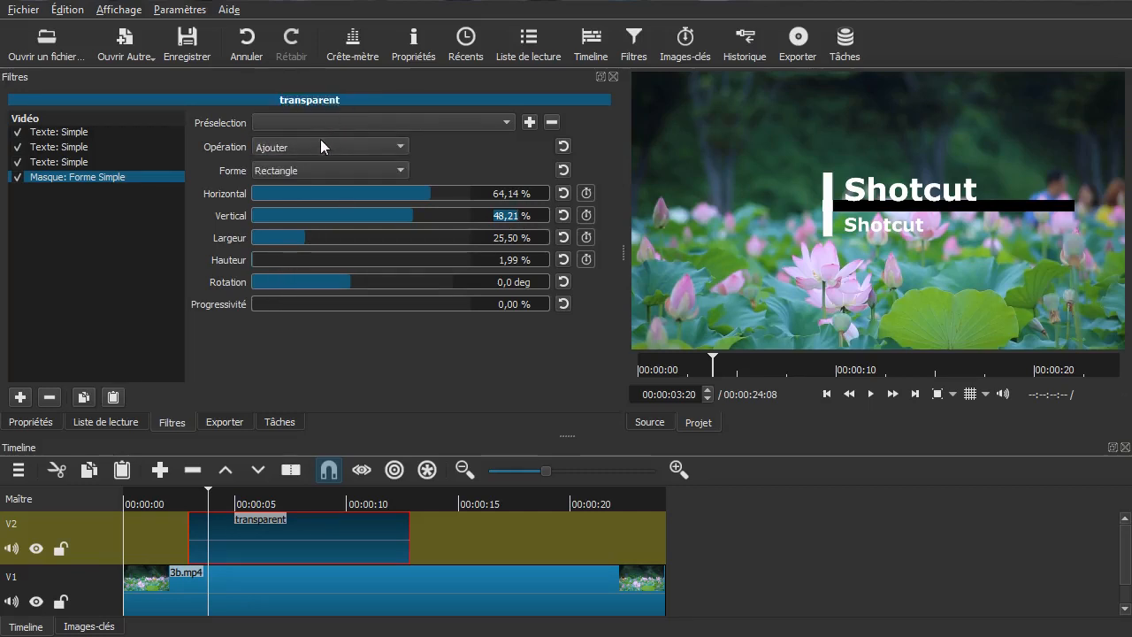
Try the Écrire à l'effacement operation and set the mask's height to 7,57 %
click(312, 144)
click(328, 93)
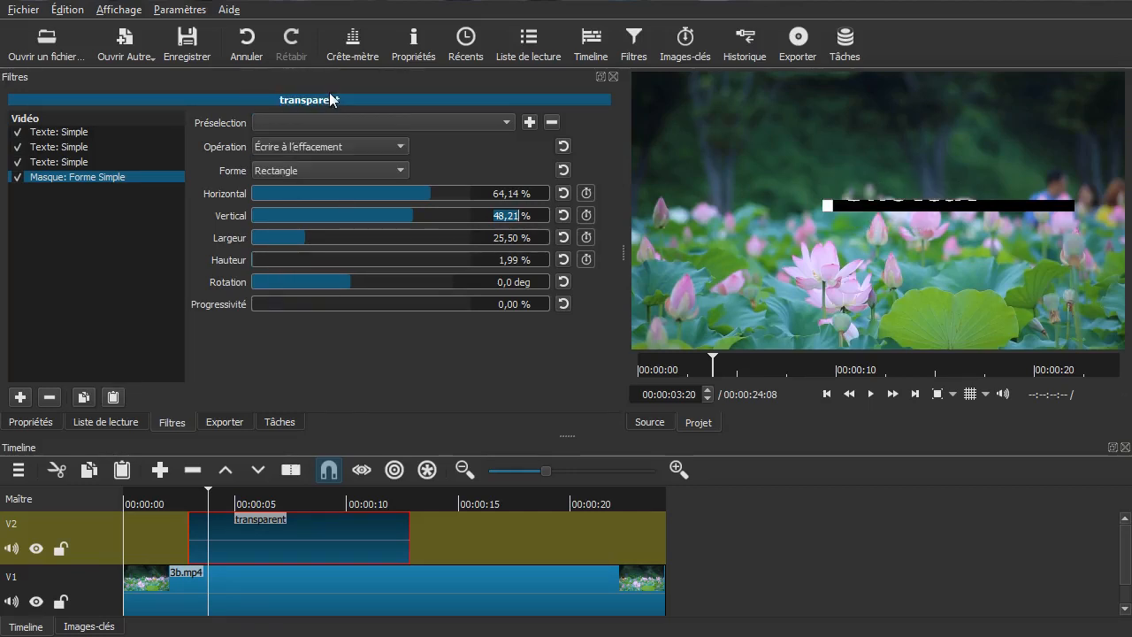
drag(291, 255, 269, 264)
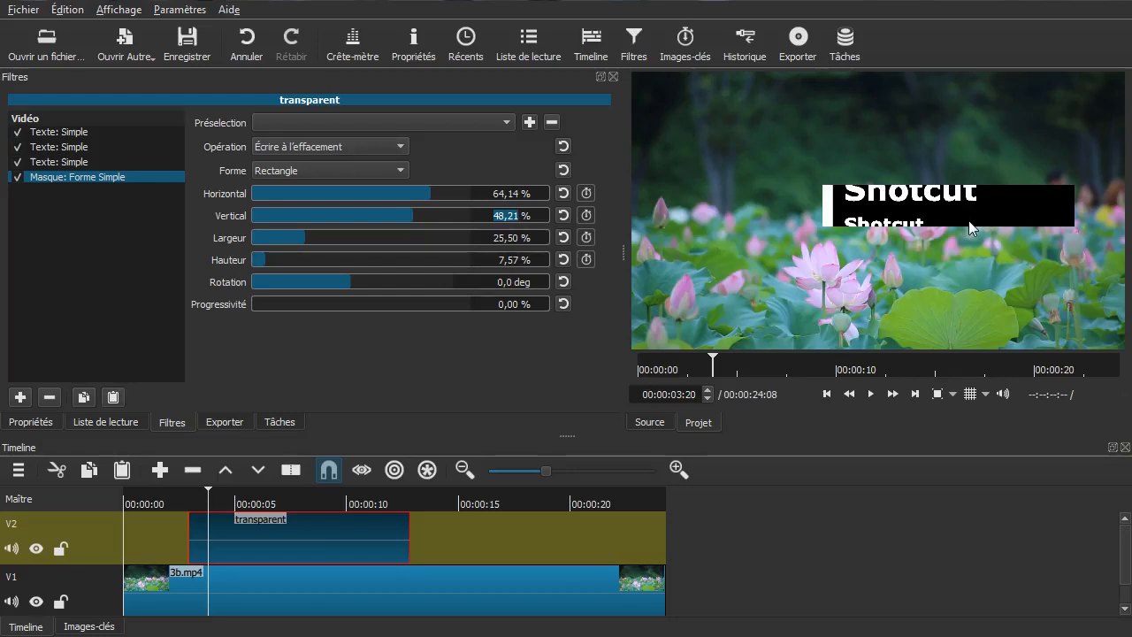
Try the Maximum operation on the mask, finishing with its operation set to Minimum
click(393, 147)
click(367, 164)
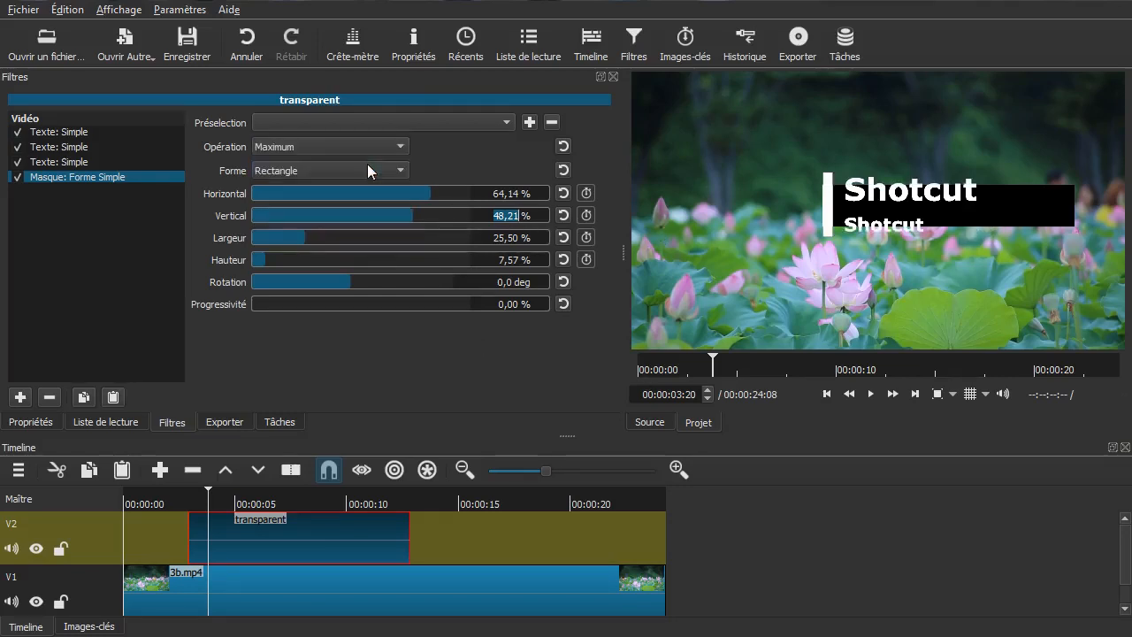
click(376, 149)
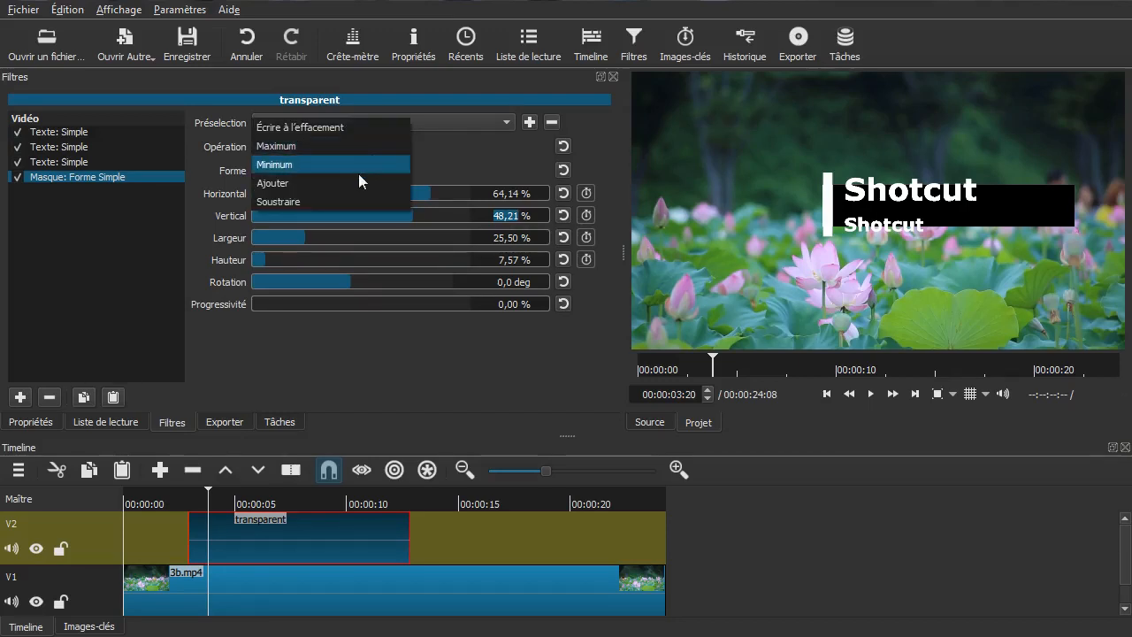
click(358, 173)
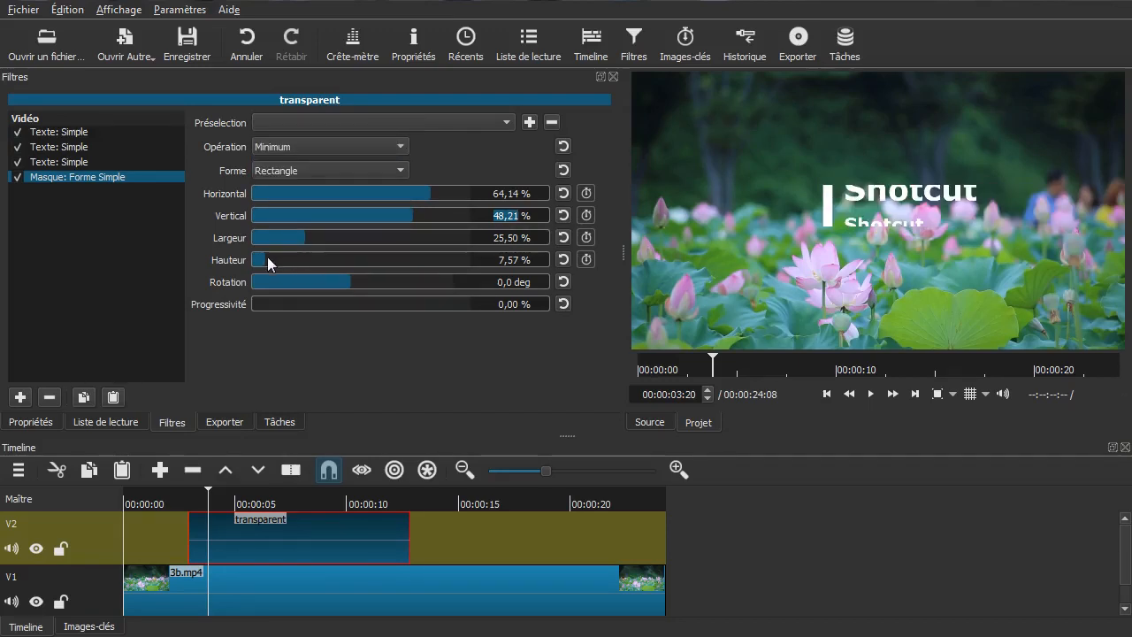
Try the rectangle mask's height at 0,00 % and set it to 18,33 %
drag(273, 260, 233, 265)
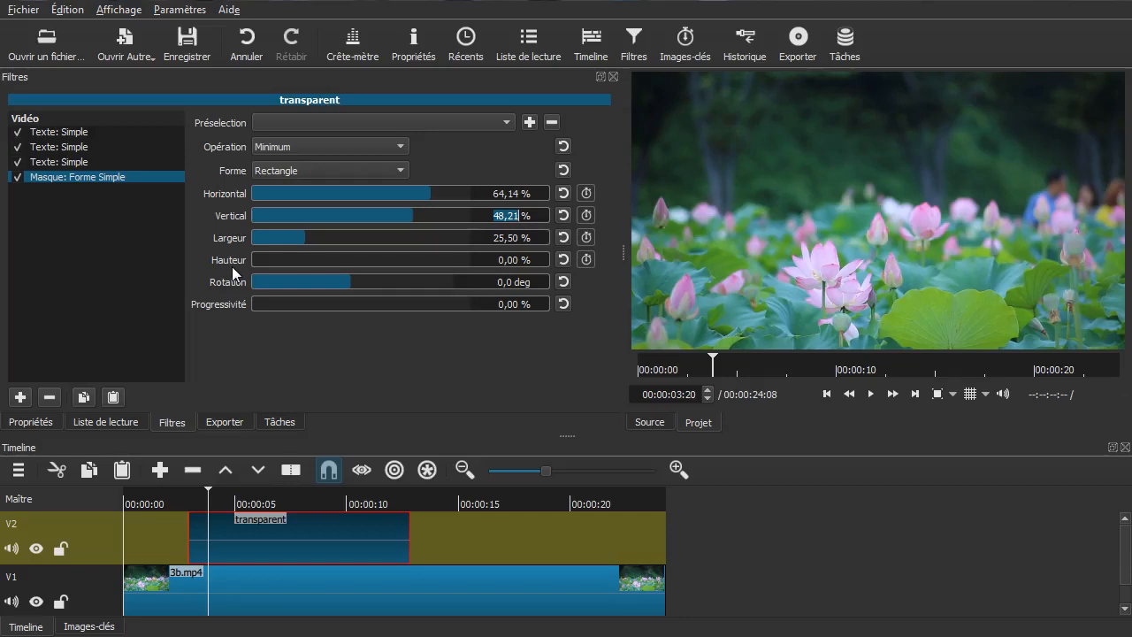
drag(249, 267, 290, 267)
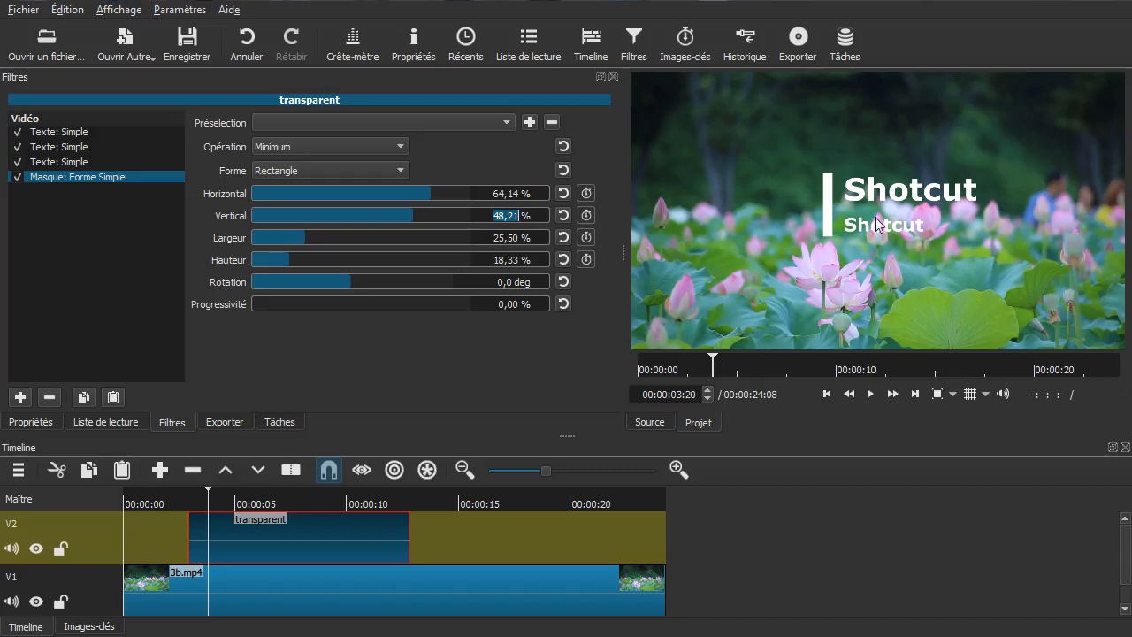
mouse_move(289, 259)
mouse_down()
mouse_move(253, 265)
mouse_move(292, 258)
mouse_up()
Keyframe the mask's height at 18,33 % at 00:00:04:13 and at 0,00 % at the start of the transparent clip
drag(176, 541, 224, 529)
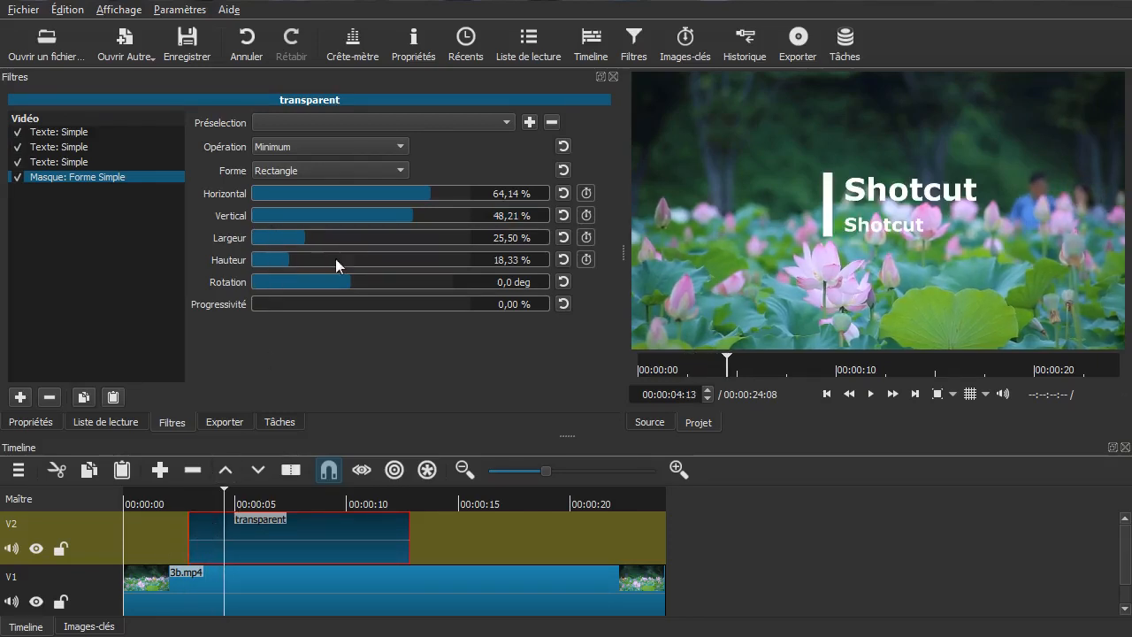
click(585, 260)
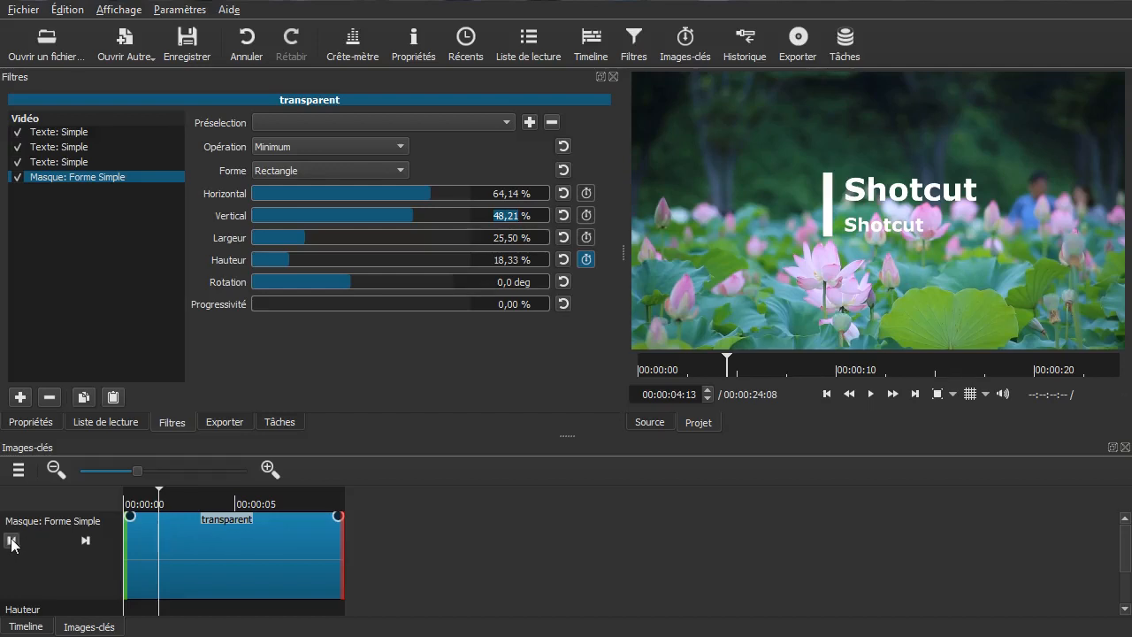
drag(566, 434, 562, 375)
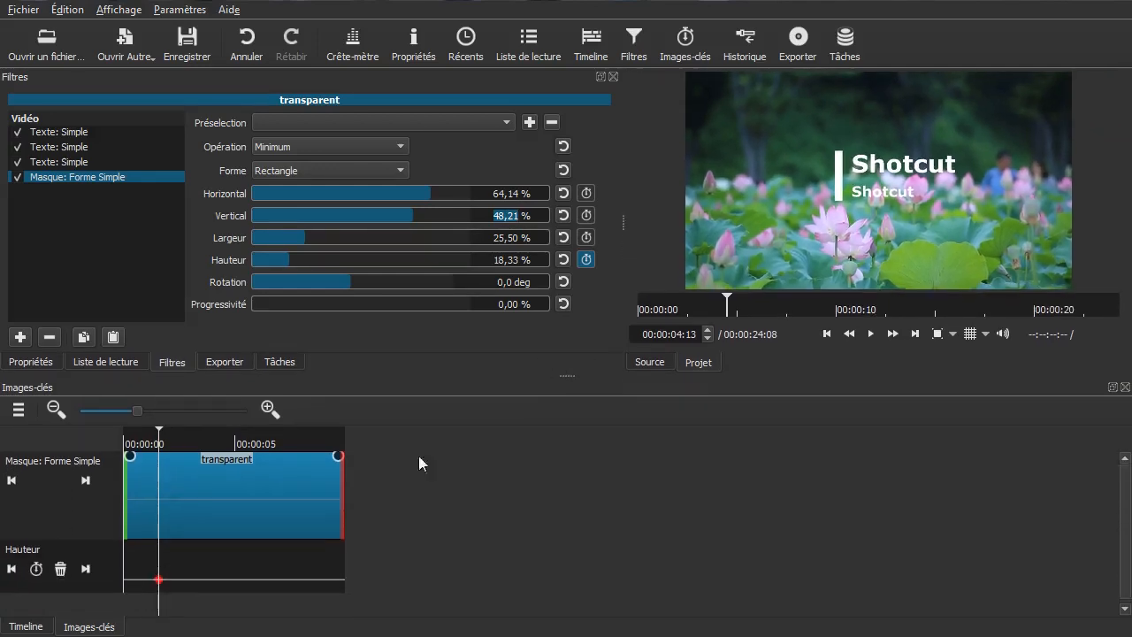
click(11, 480)
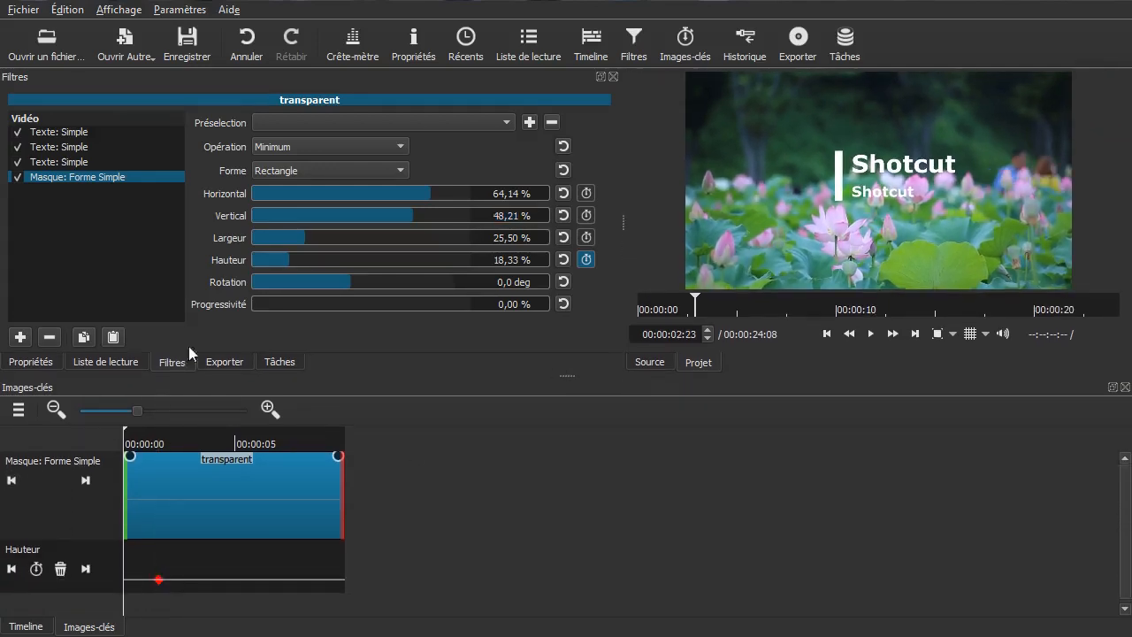
drag(288, 261, 236, 271)
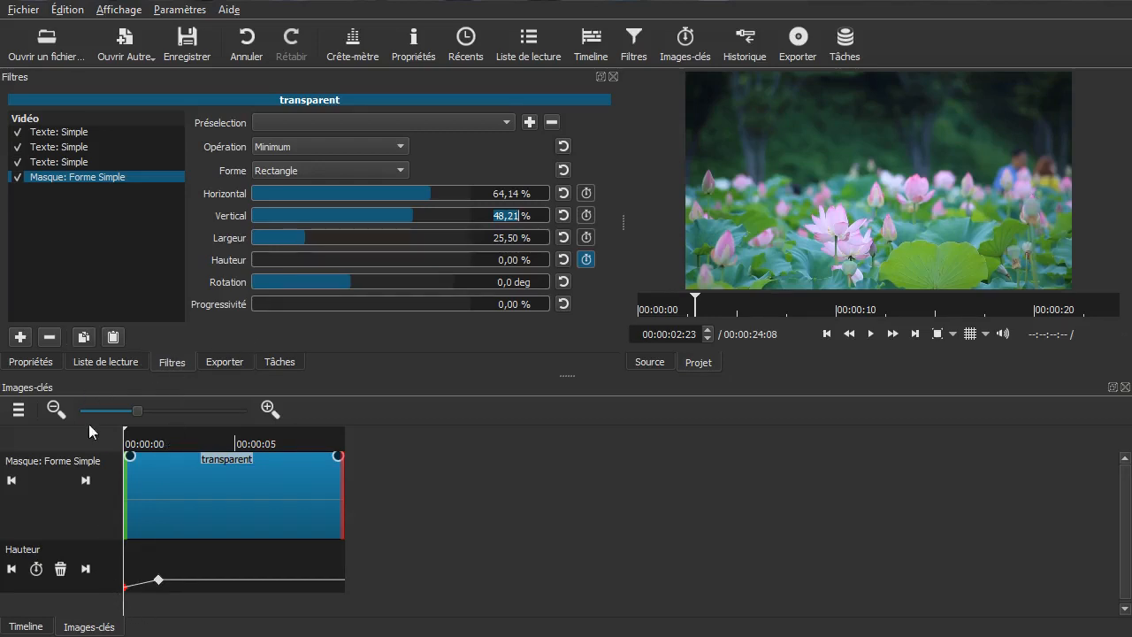
Play the timeline from just before the transparent clip to check the mask's height animation
click(25, 626)
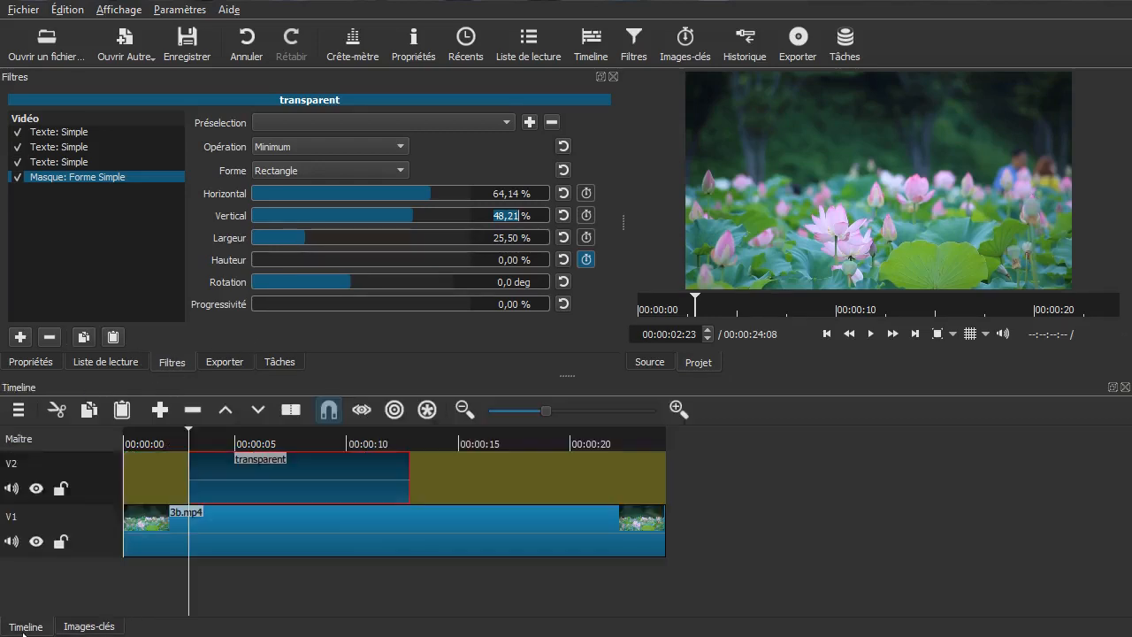
click(166, 481)
key(space)
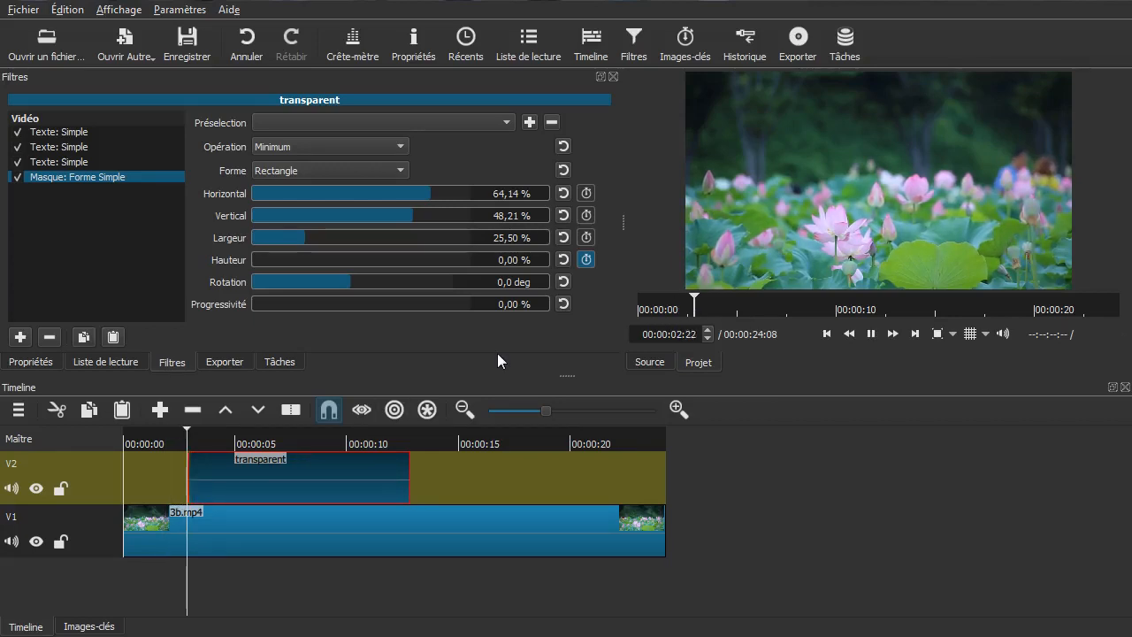
key(space)
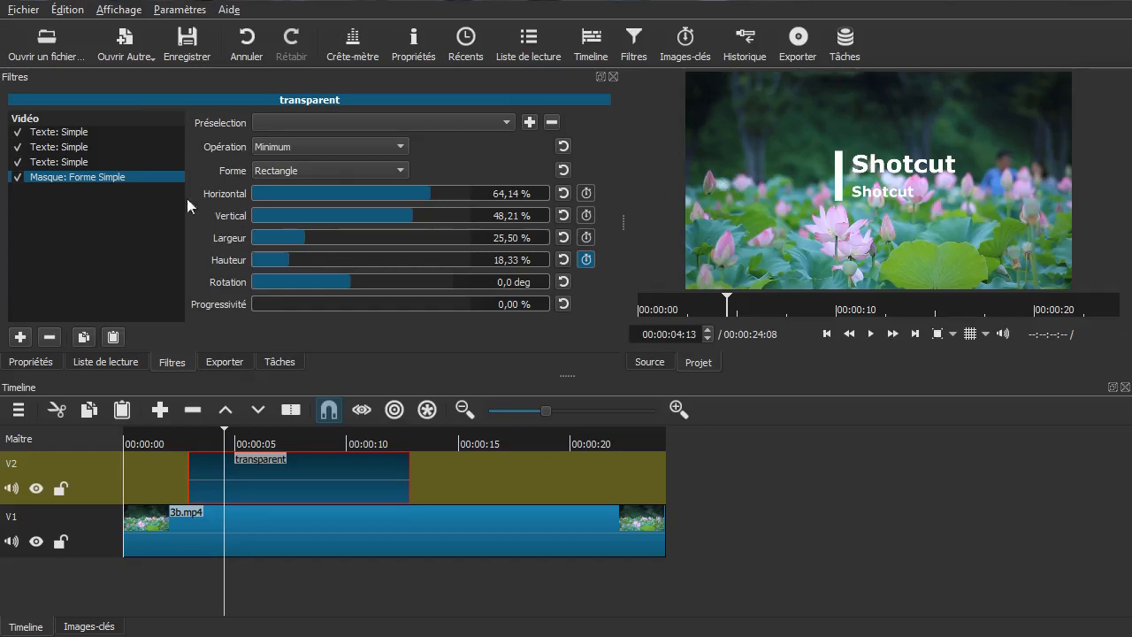
Turn on position and size keyframes for the smaller Shotcut text at 00:00:04:13
click(67, 147)
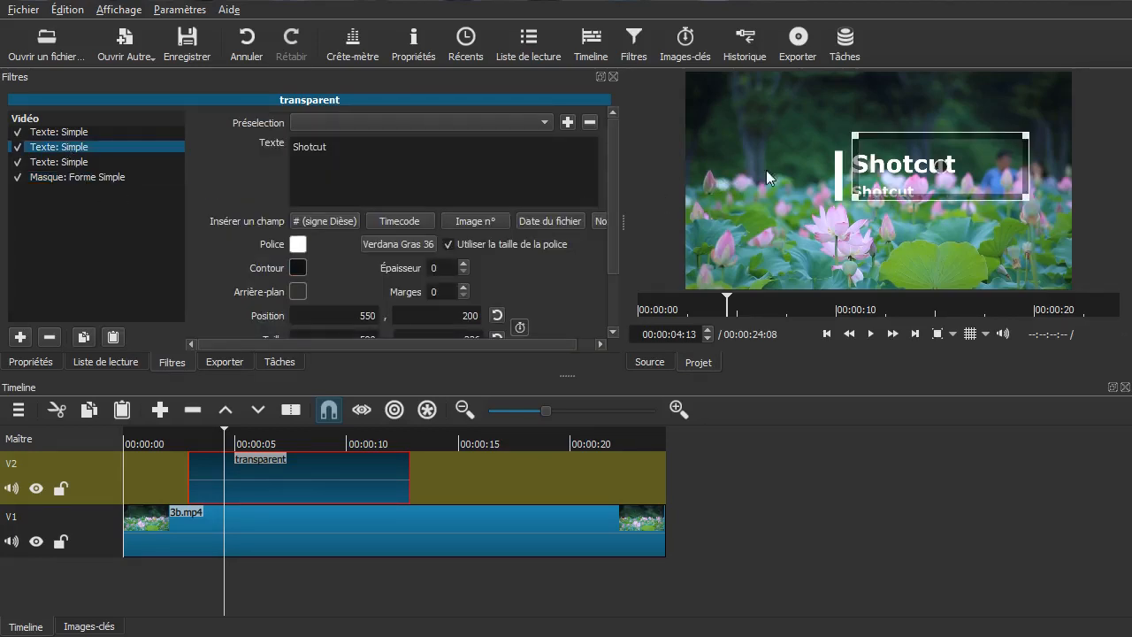
click(74, 132)
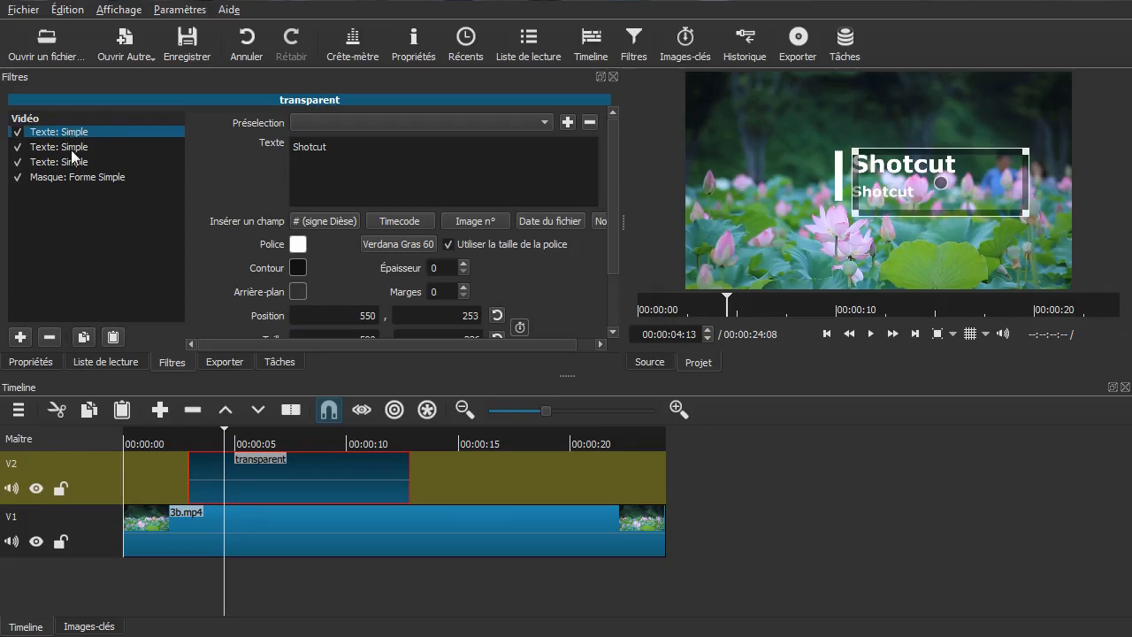
click(74, 147)
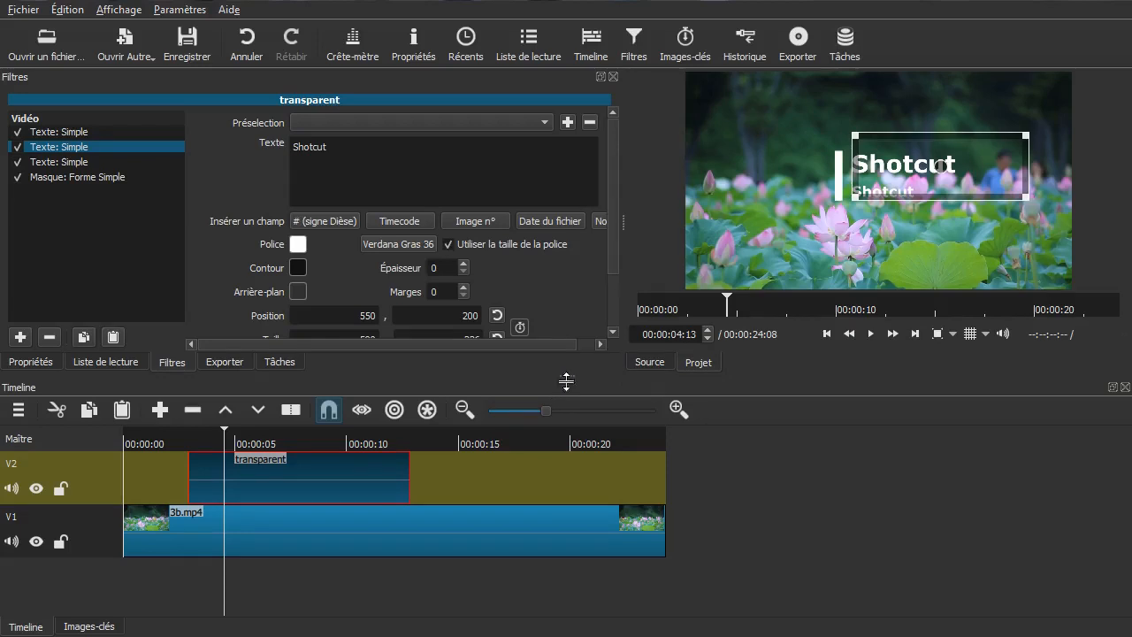
drag(564, 376, 557, 436)
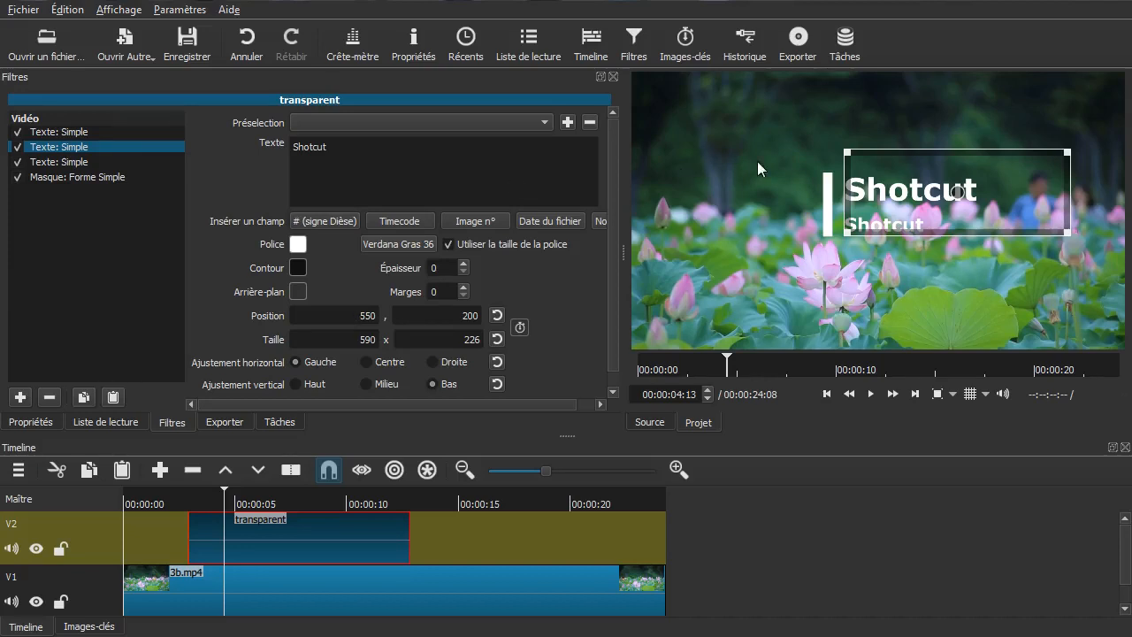
click(520, 329)
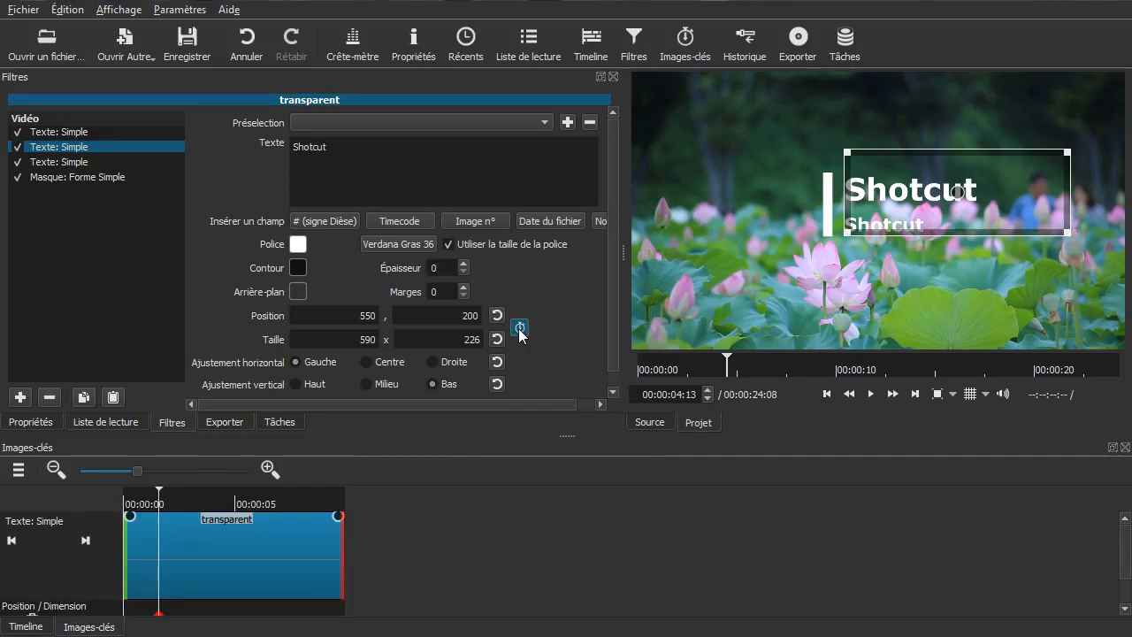
Try horizontal positions of 100 and 50 for the smaller Shotcut text
double_click(344, 311)
text(100)
click(456, 318)
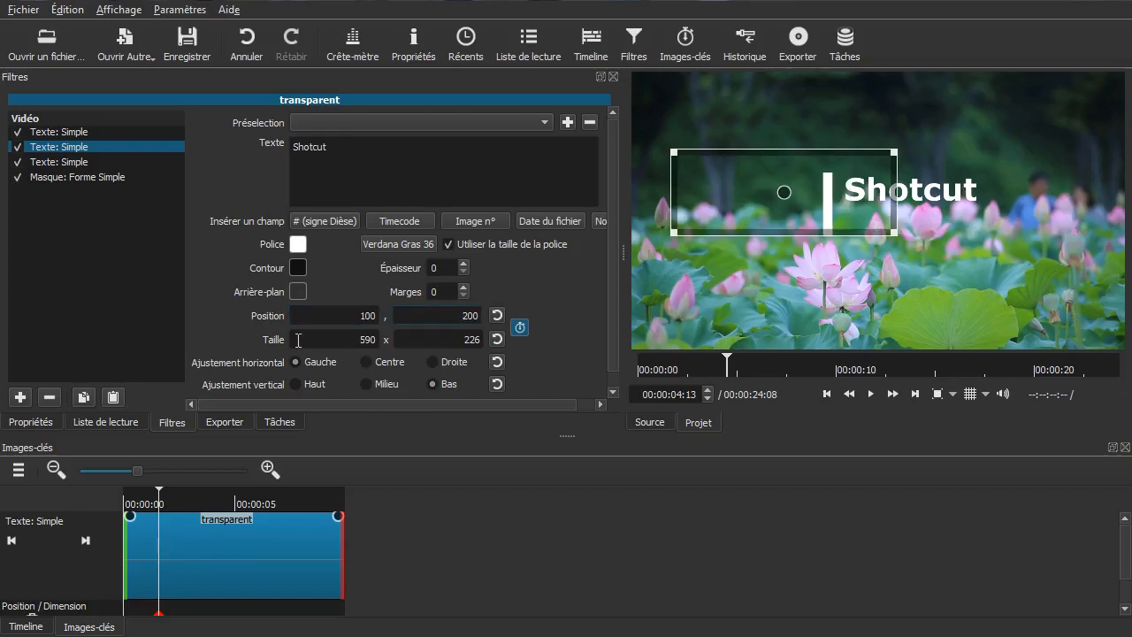
double_click(326, 315)
text(50)
click(429, 317)
Set the smaller Shotcut text's horizontal position to -50 at the 00:00:04:13 keyframe
double_click(361, 317)
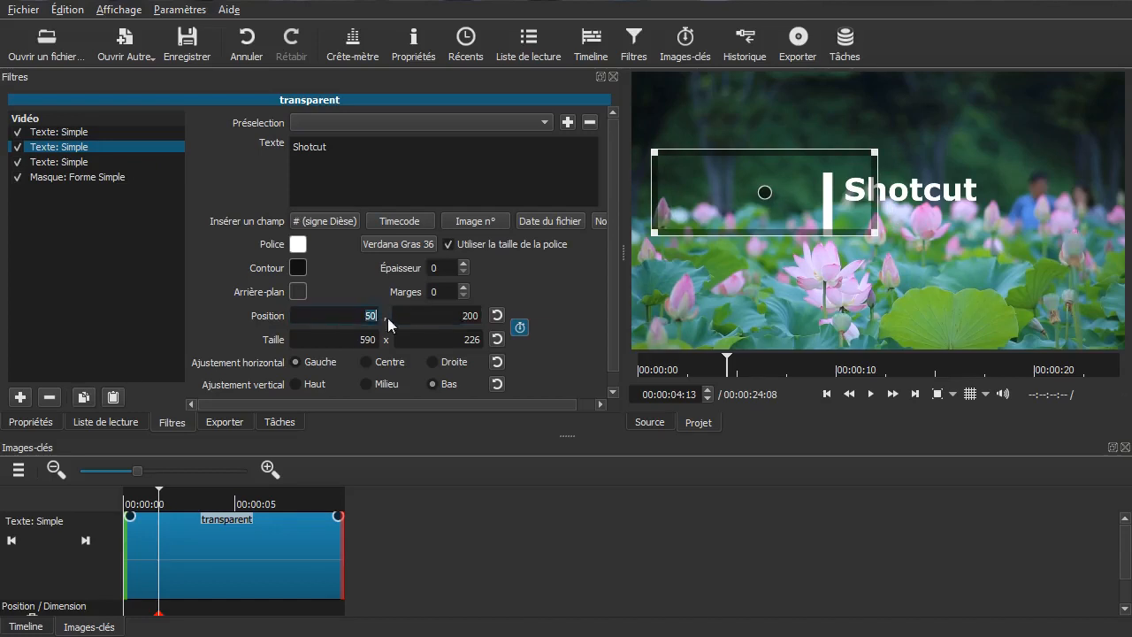
text(0)
key(BackSpace)
text(-50)
click(447, 313)
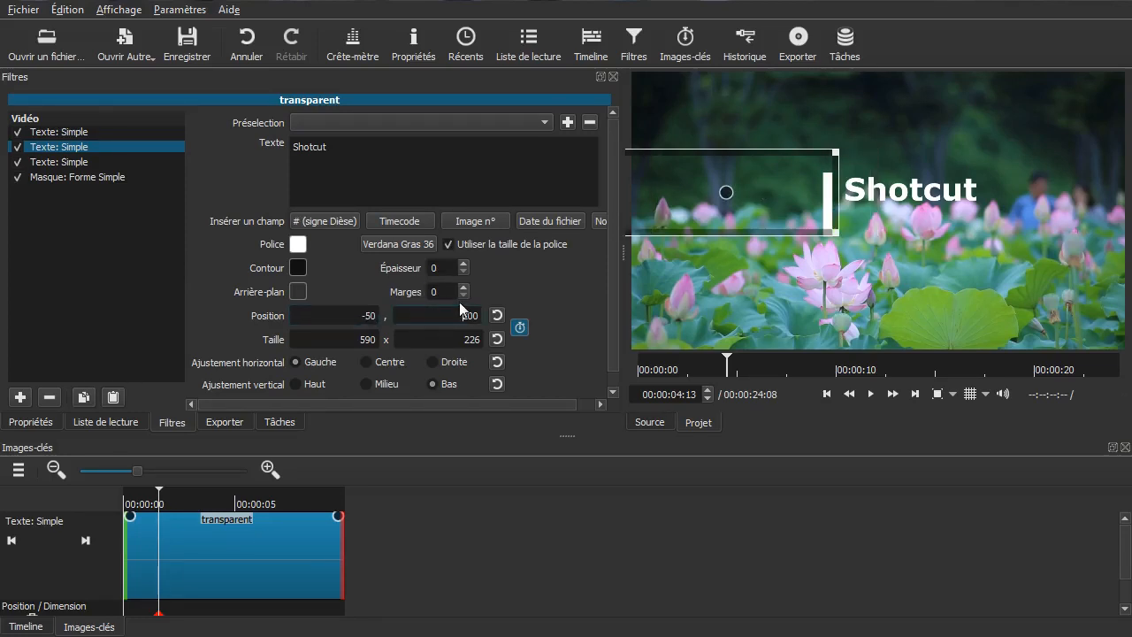
Turn on position keyframes for the larger Shotcut text at 00:00:04:13 and set its horizontal position to -50
click(62, 132)
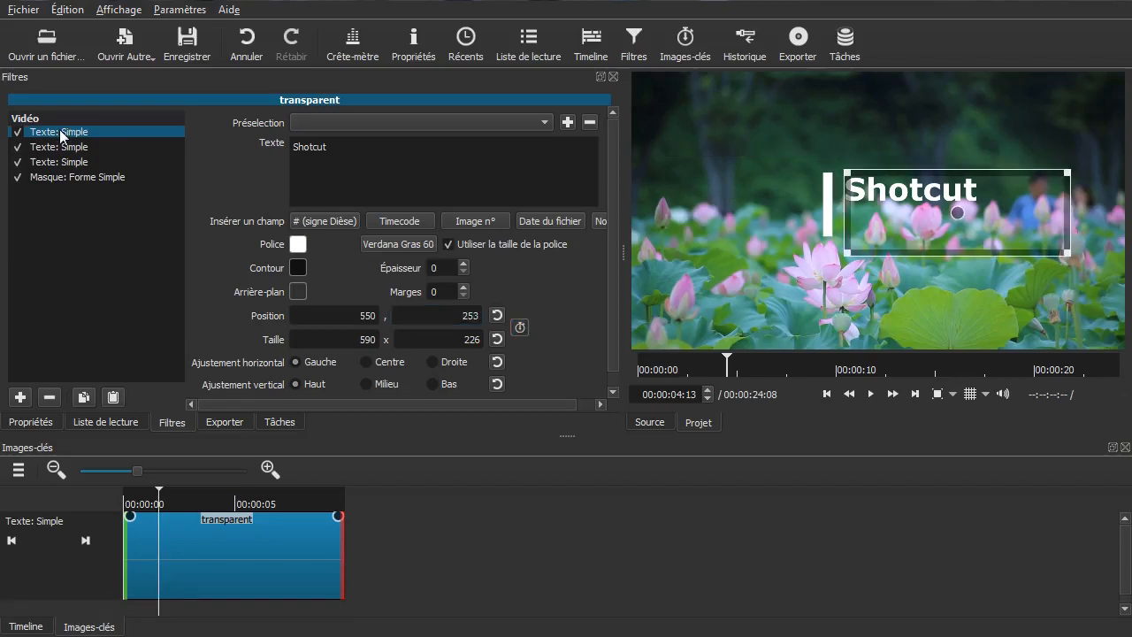
click(520, 327)
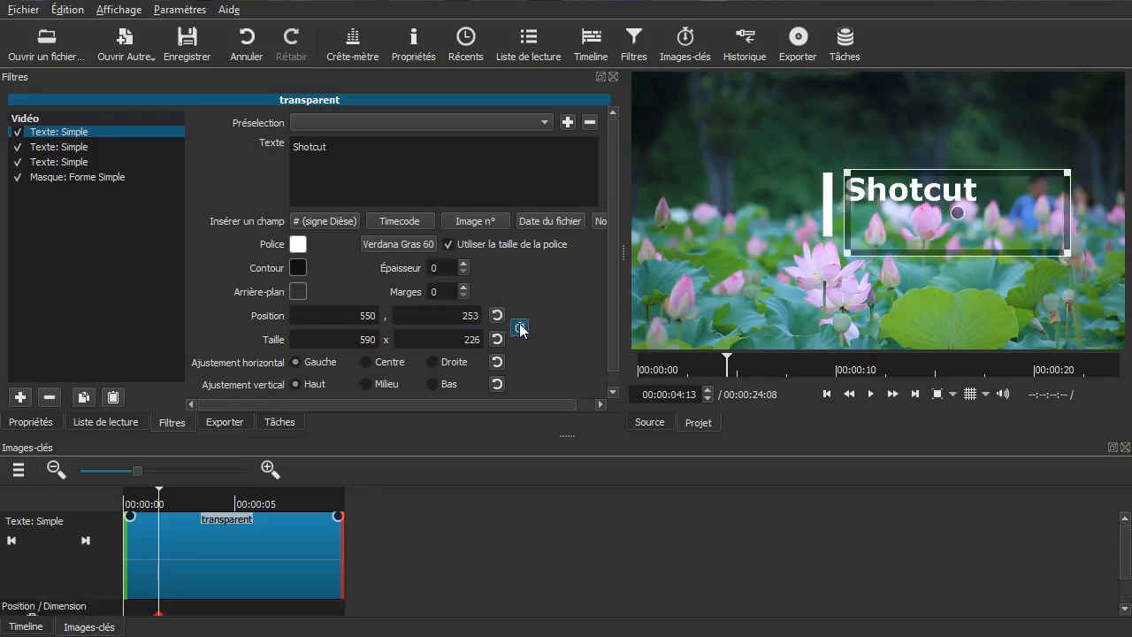
double_click(350, 315)
text(-50)
click(418, 321)
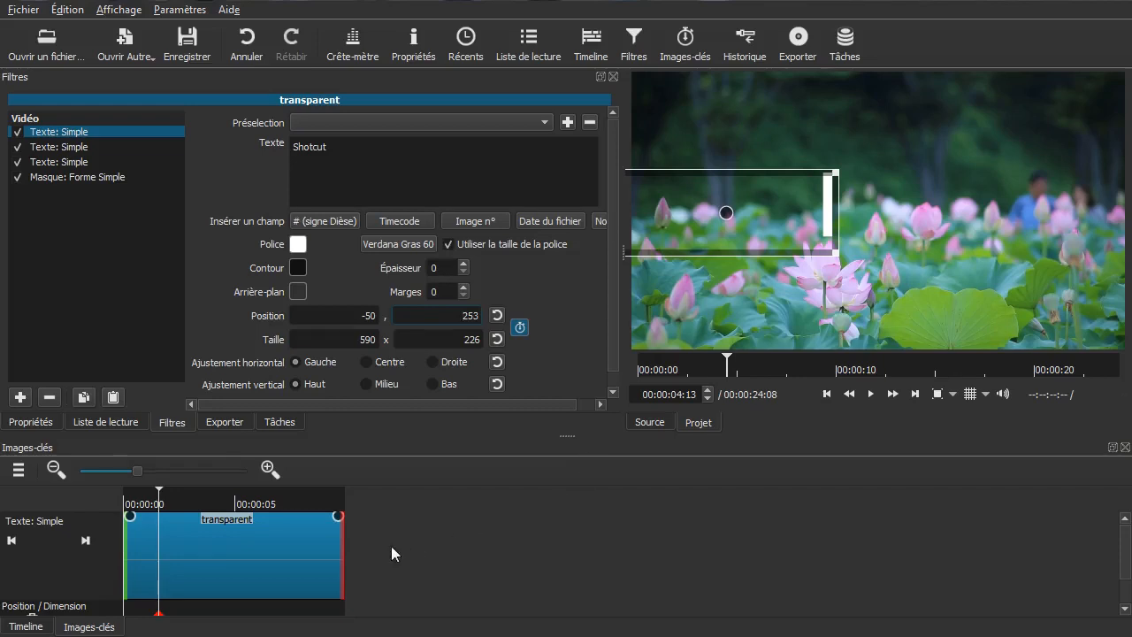
Keyframe the horizontal position of both Shotcut texts at 550 at 00:00:06:16
click(193, 566)
drag(193, 566, 206, 569)
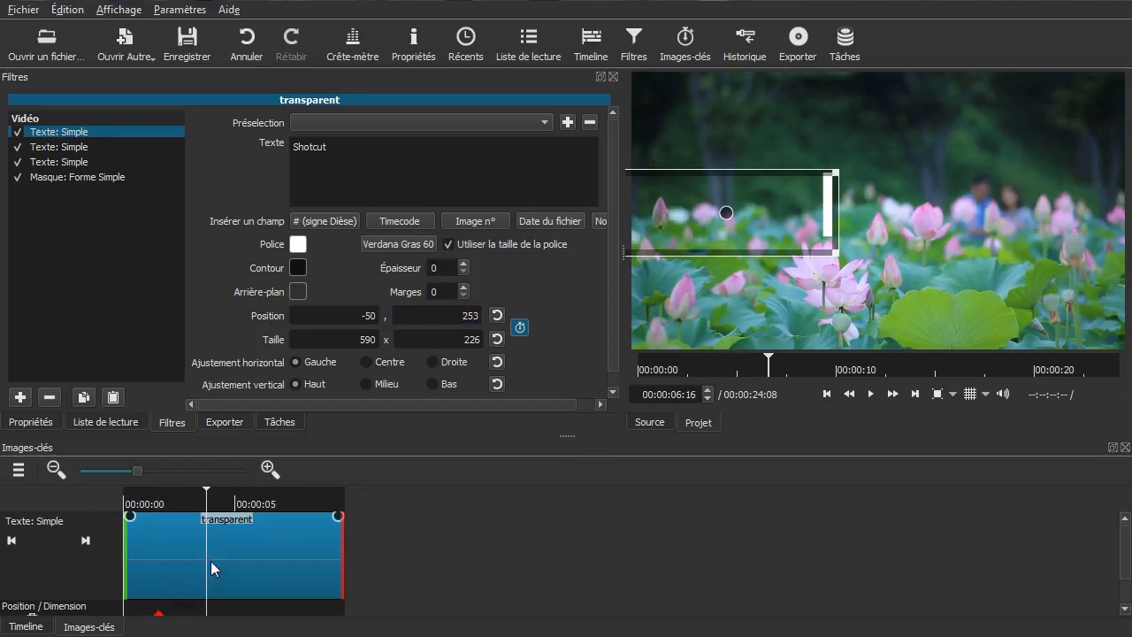
click(338, 316)
key(Return)
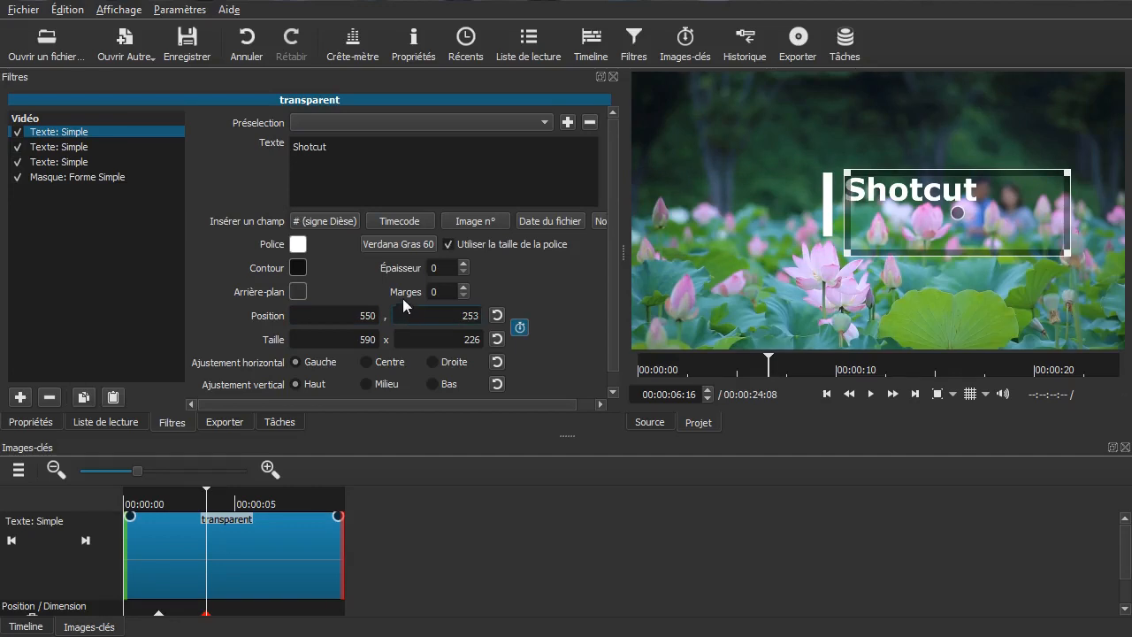
click(63, 148)
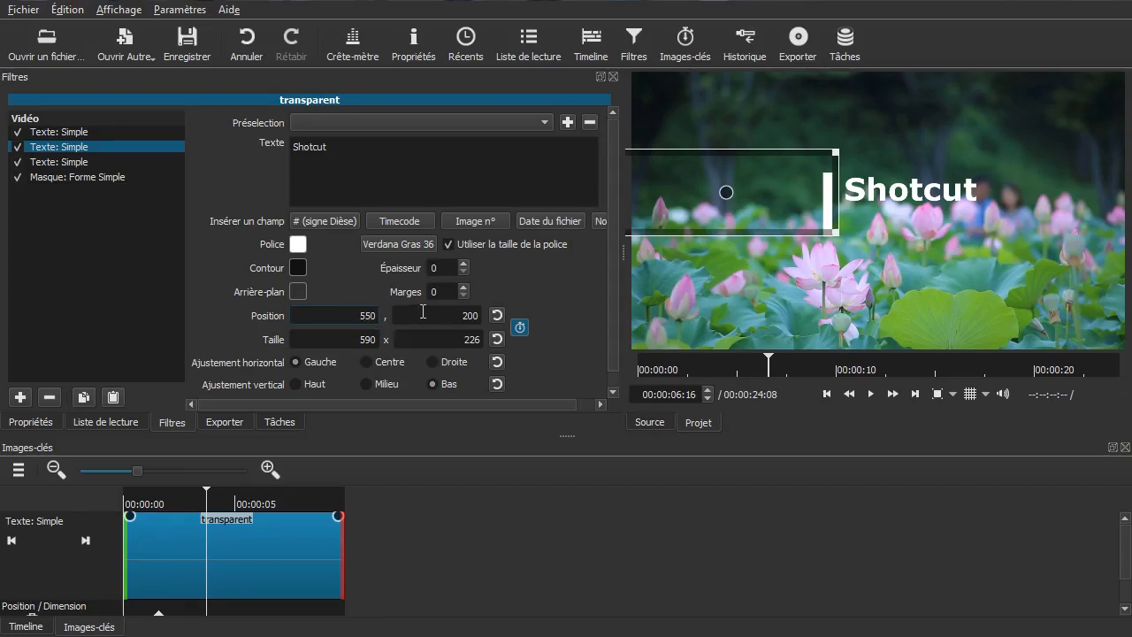
key(Tab)
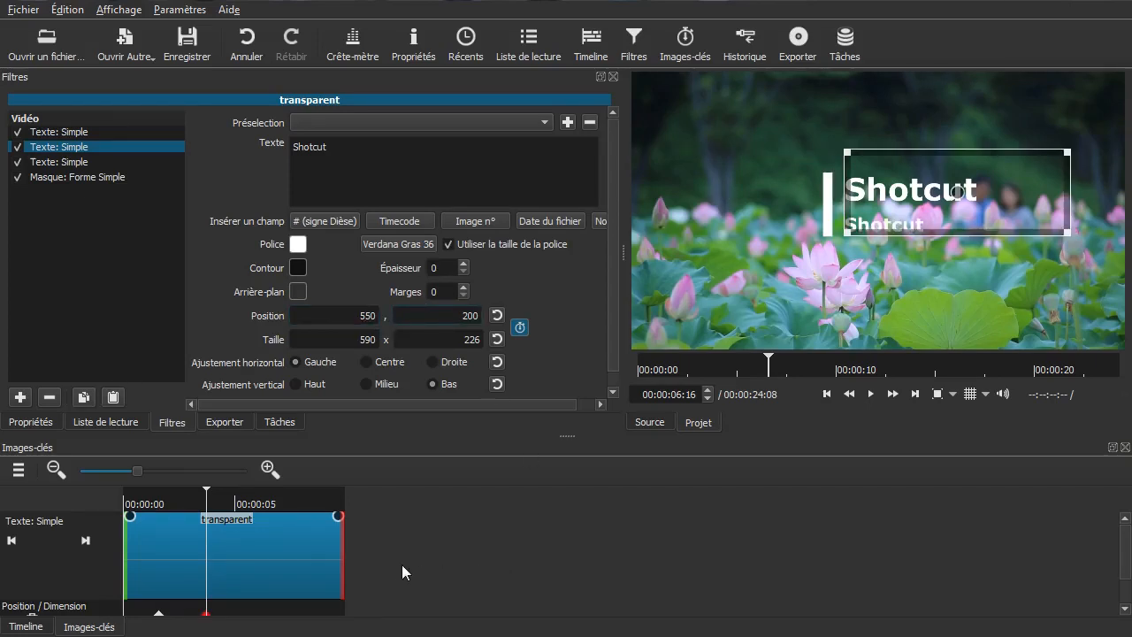
Play the timeline twice from before the transparent clip to check how both texts slide in
click(27, 626)
click(156, 535)
key(space)
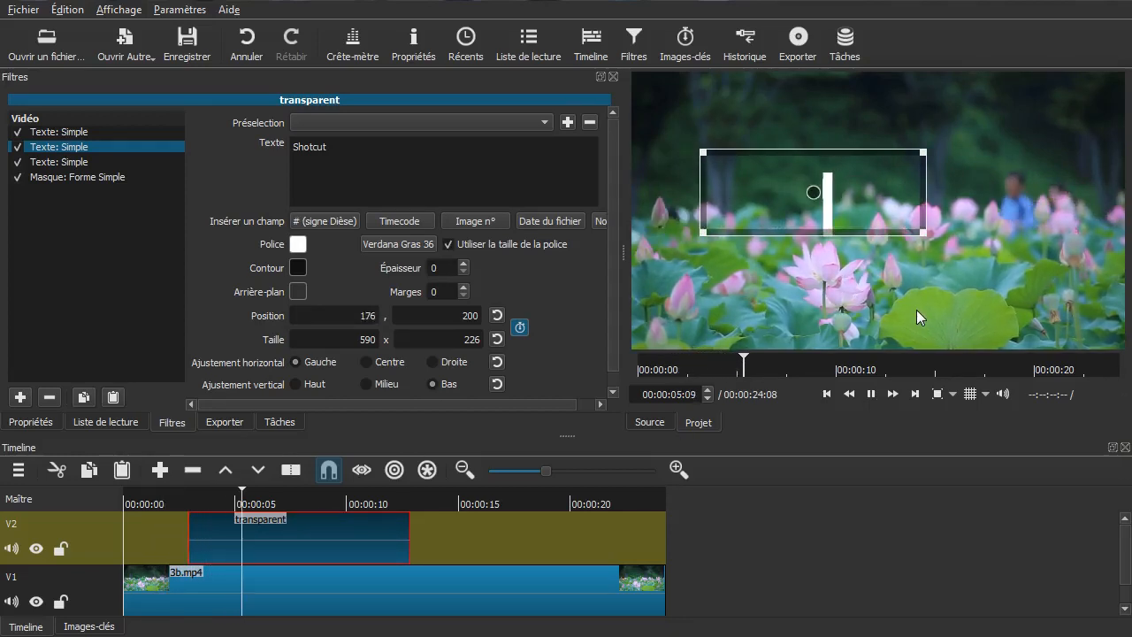
key(space)
click(152, 540)
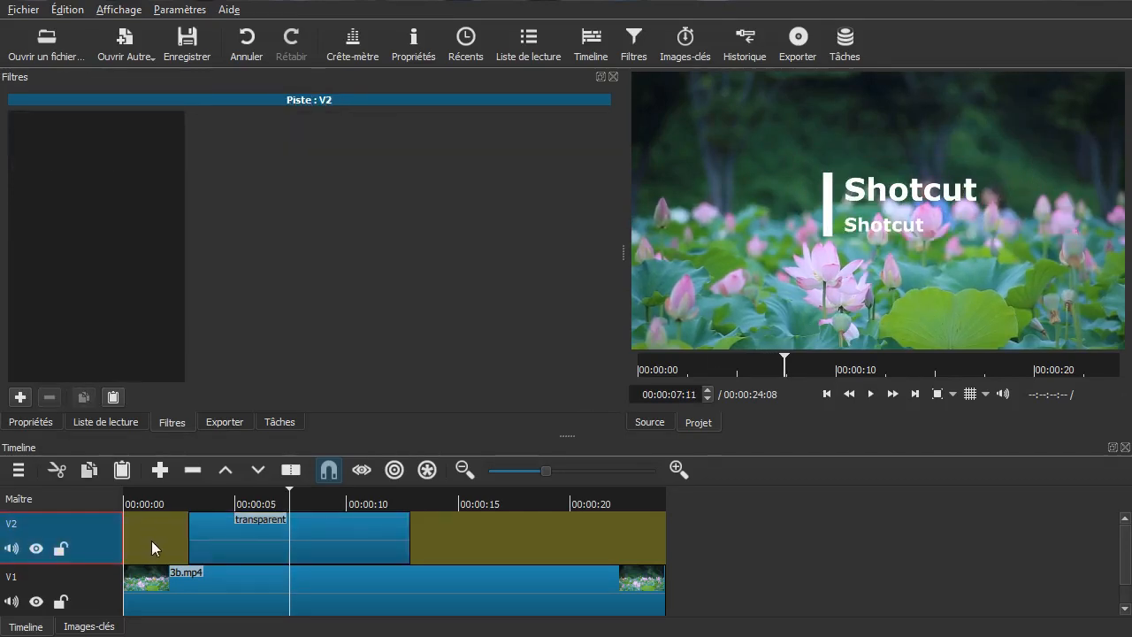
click(147, 540)
key(space)
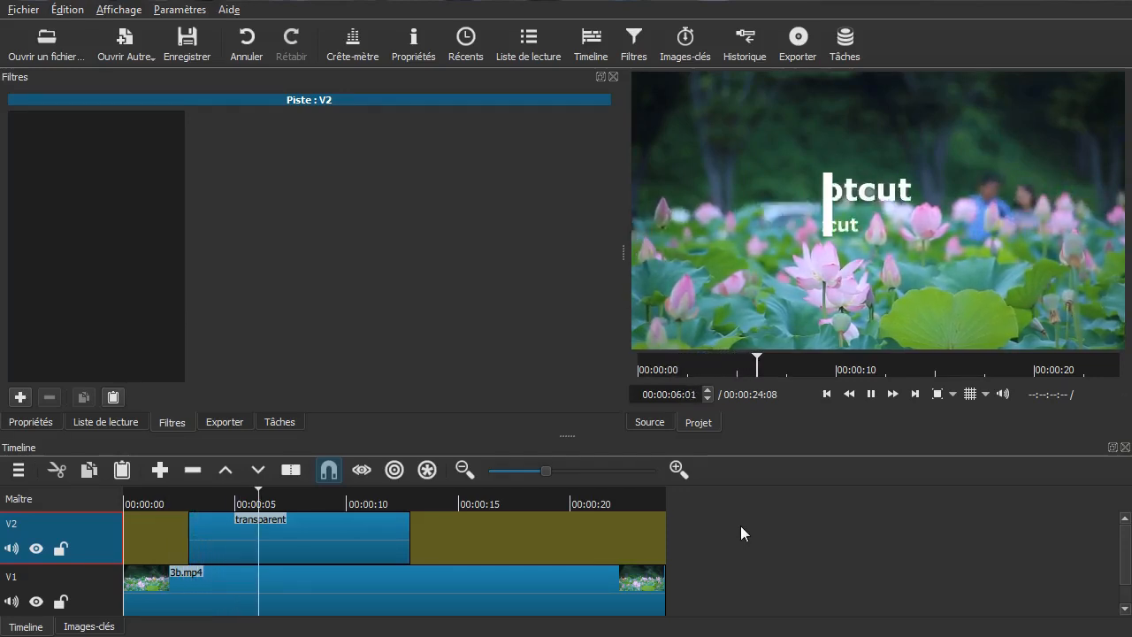
key(space)
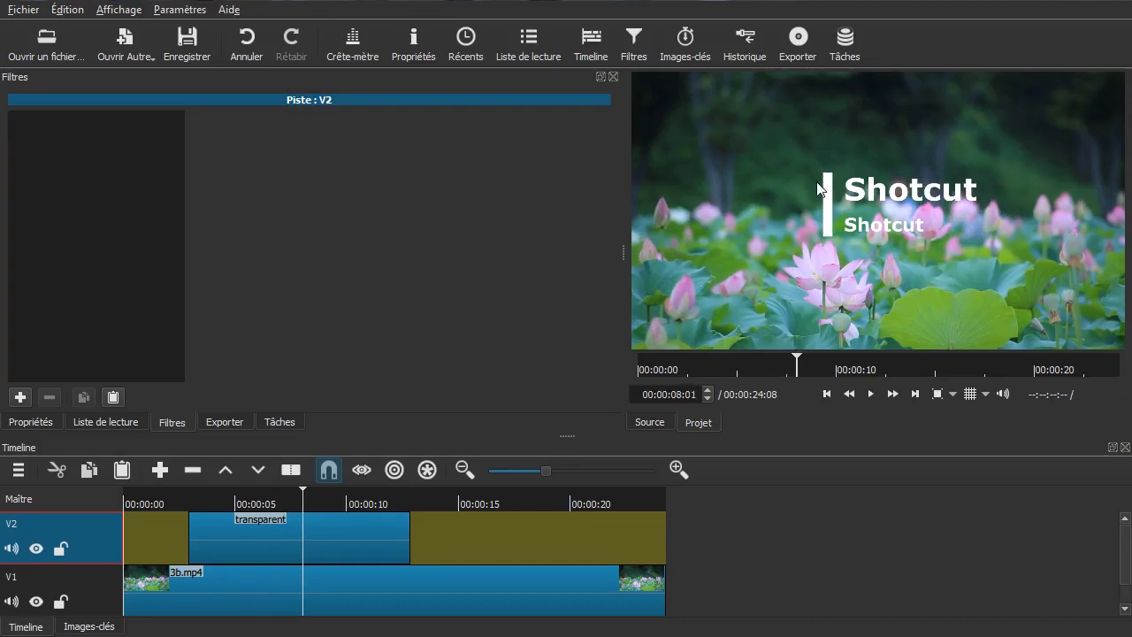
Set the operation of the transparent clip's simple shape mask to Ajouter
click(304, 530)
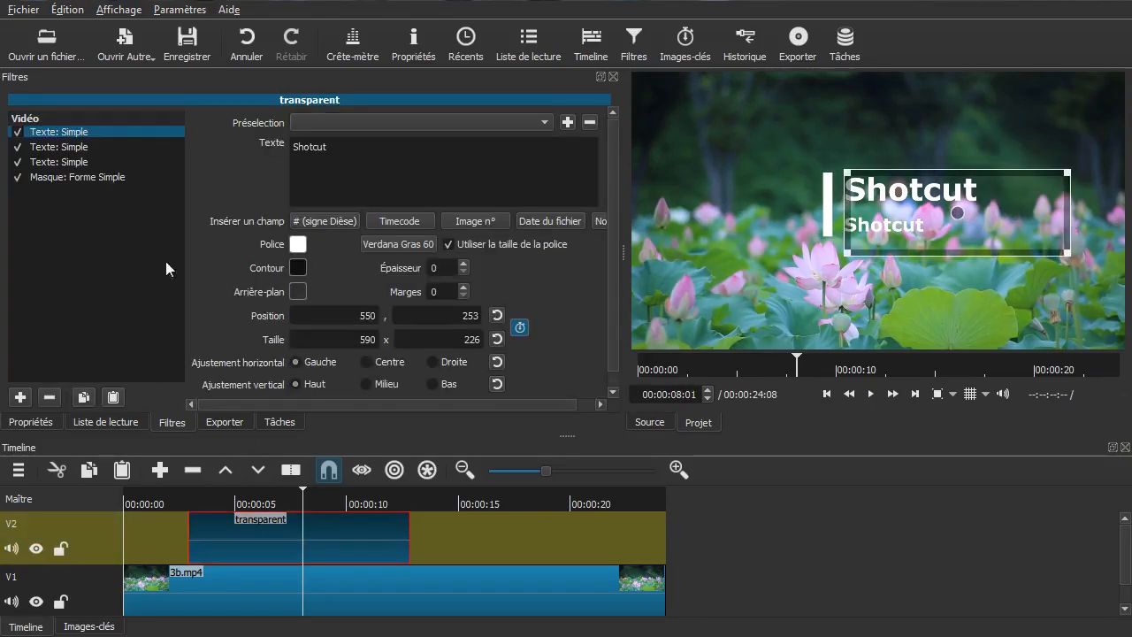
click(70, 177)
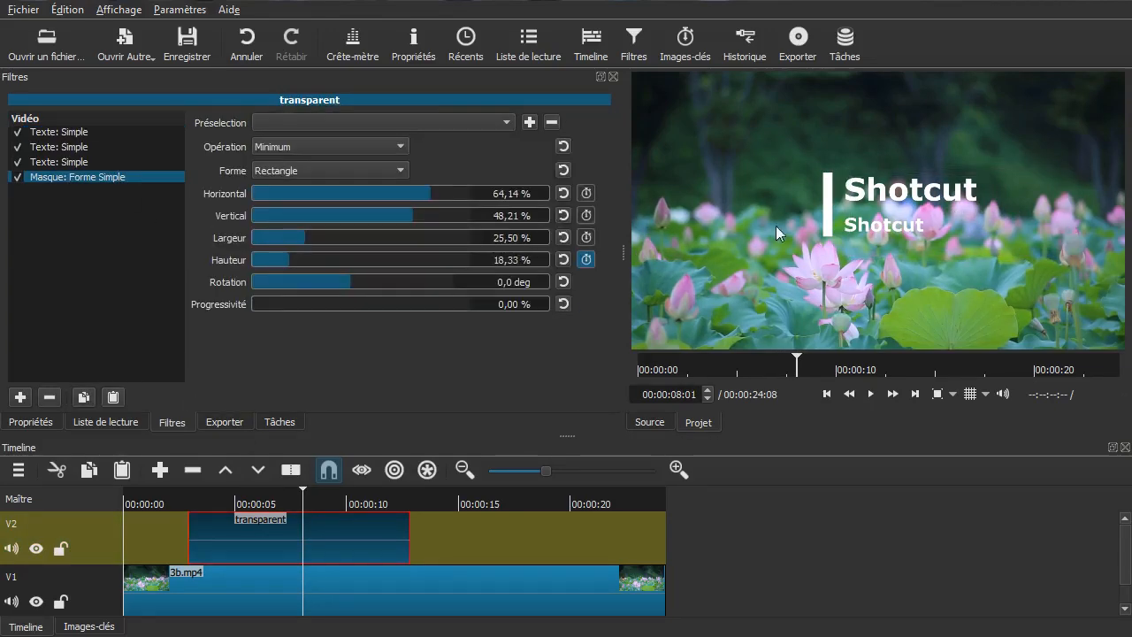
click(319, 146)
click(318, 166)
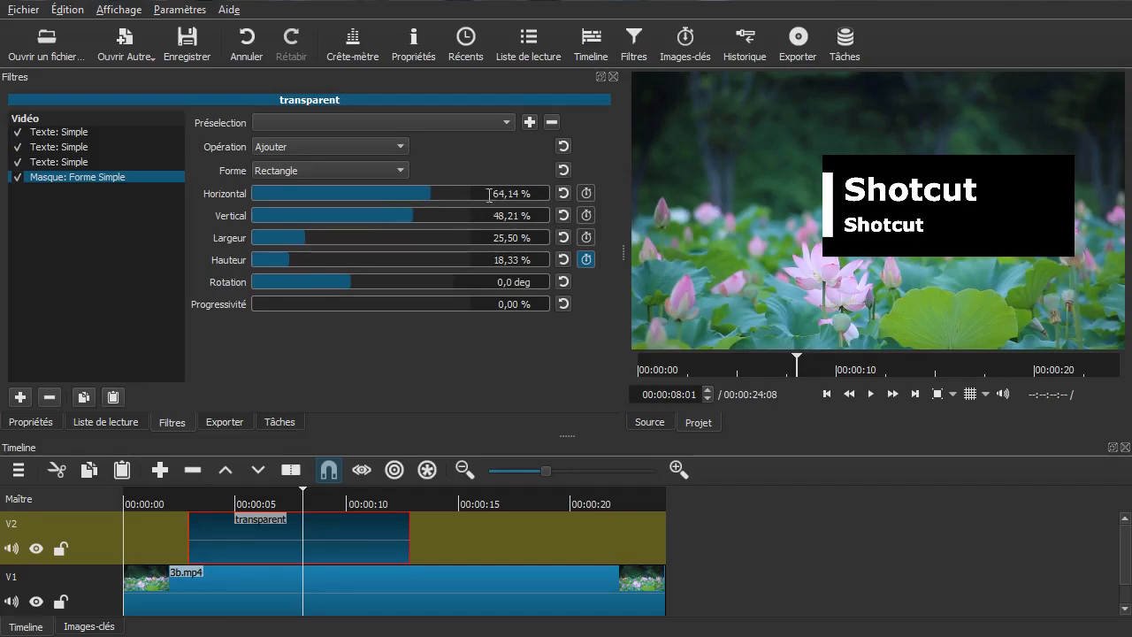
Set the mask's horizontal position to 64,84 % and its softness (Progressivité) to 35,46 %
scroll(434, 191, up, 3)
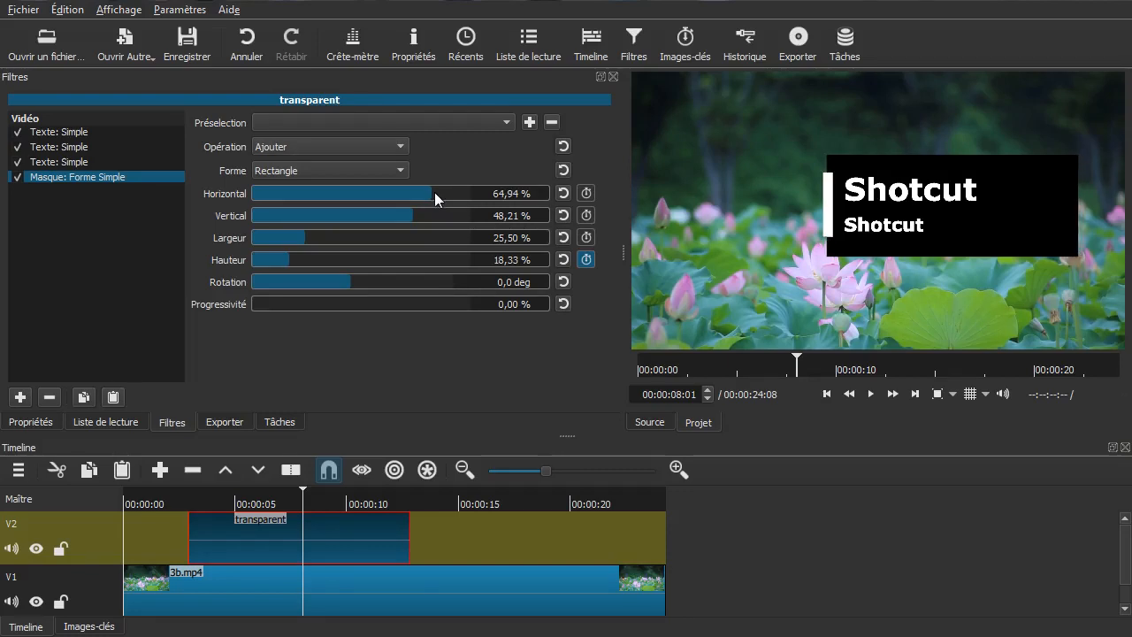
double_click(502, 194)
key(Home)
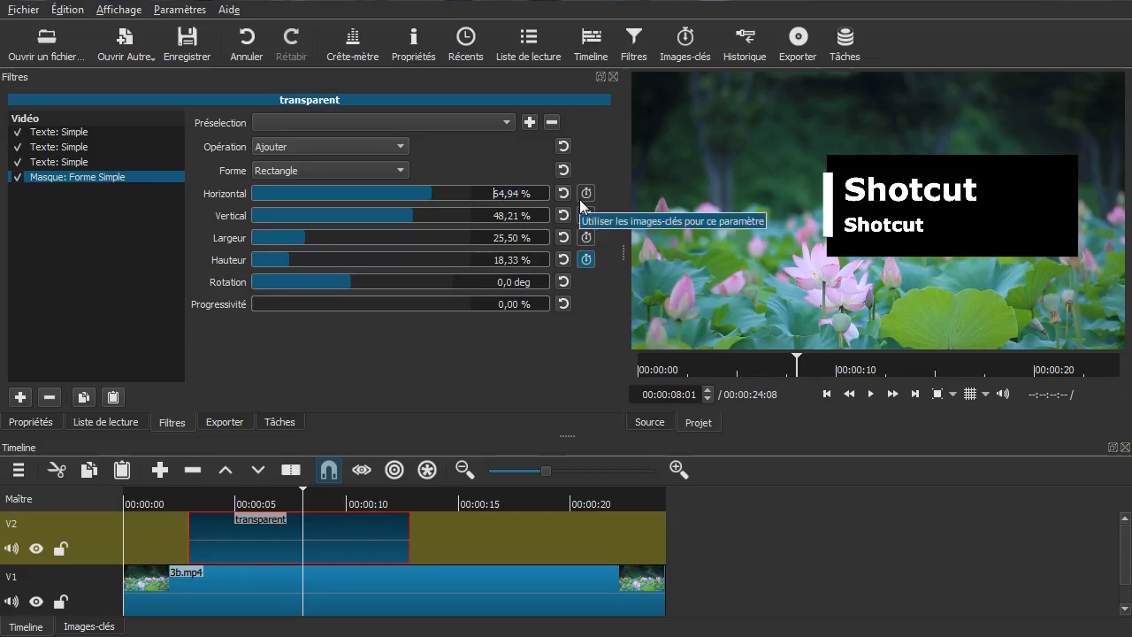
text(8)
click(331, 305)
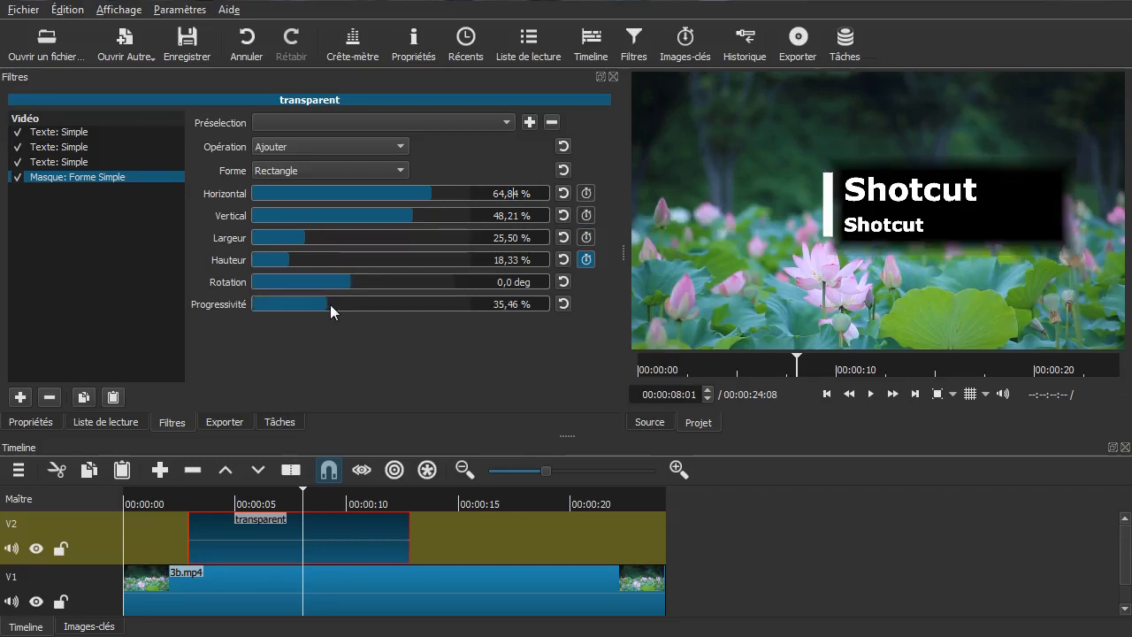
Set the simple shape mask's softness (Progressivité) to 0,00 % and its operation to Minimum
drag(334, 303, 95, 296)
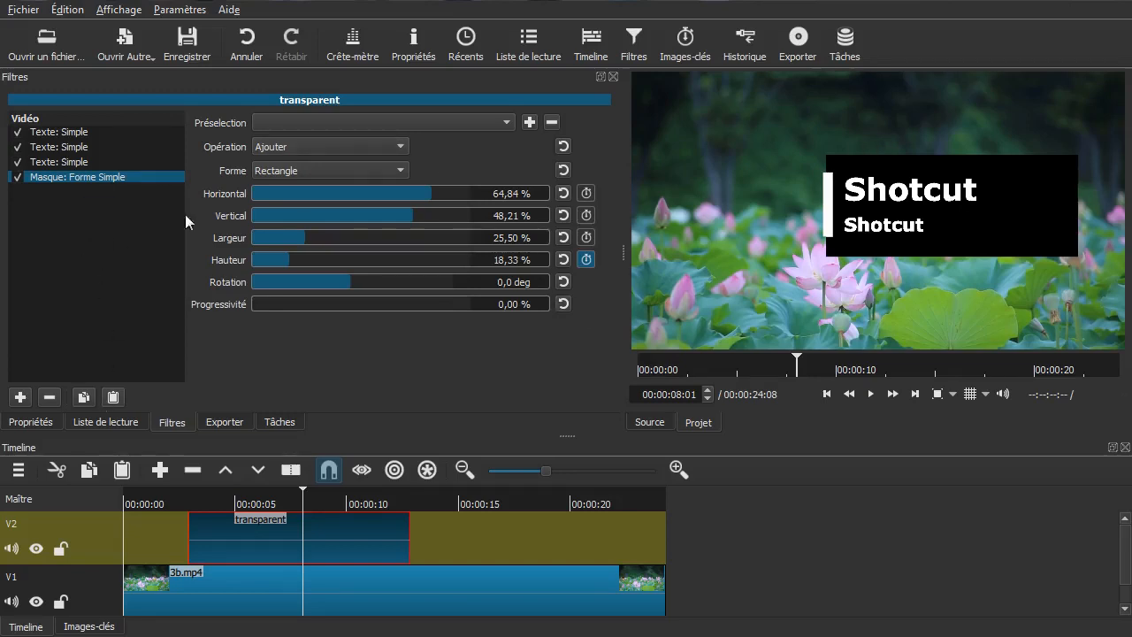
click(253, 150)
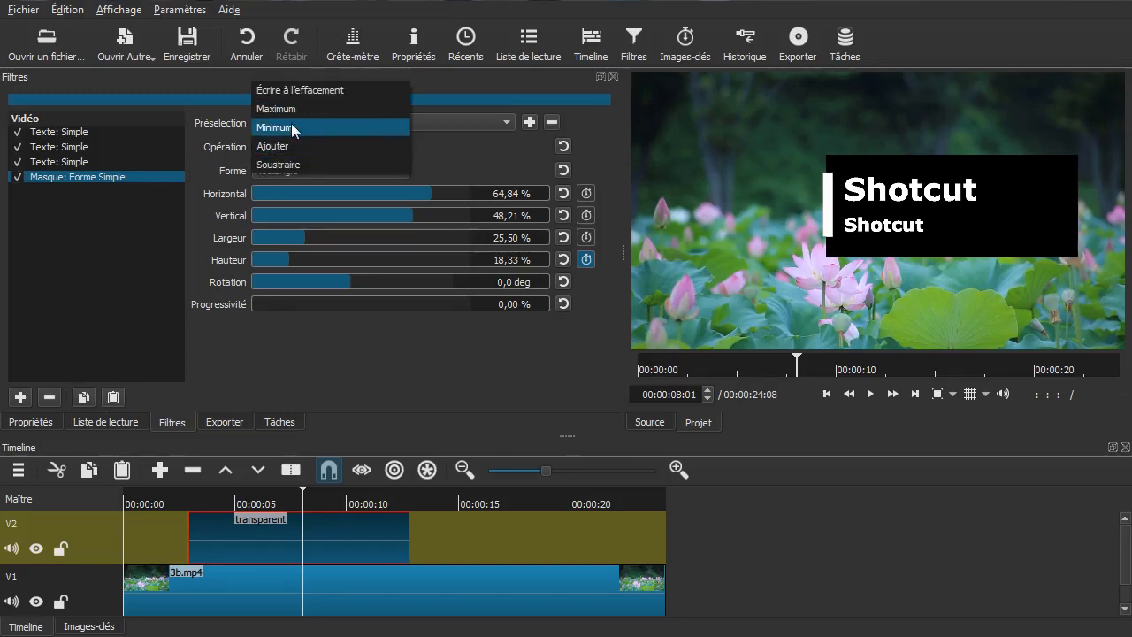
click(291, 123)
Play the timeline from before the transparent clip to check the masked title animation
click(166, 541)
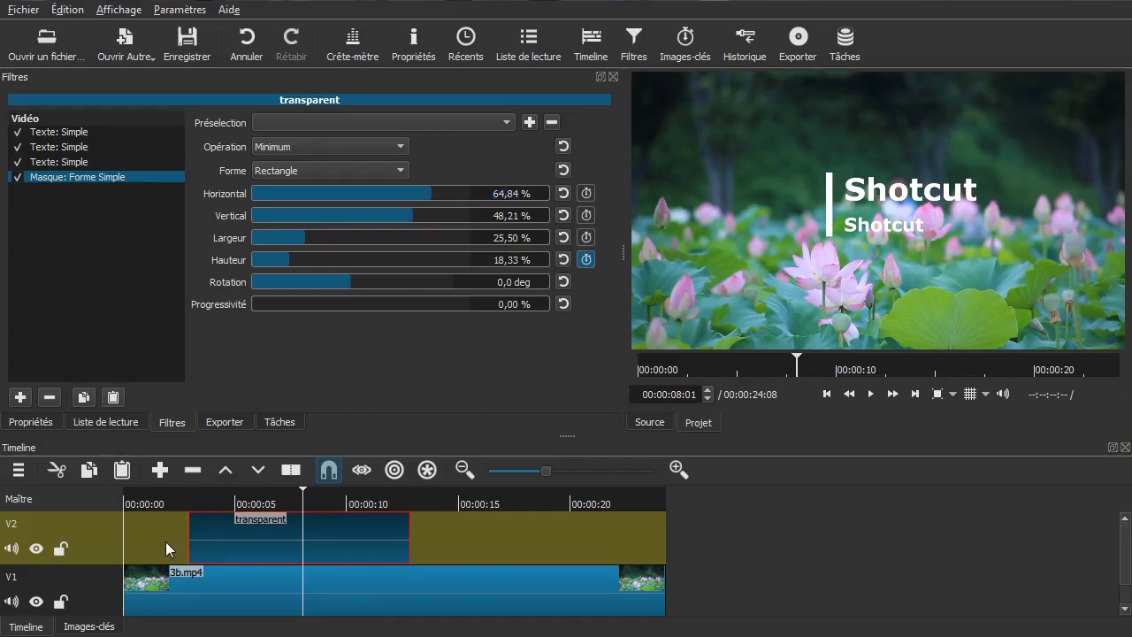
key(space)
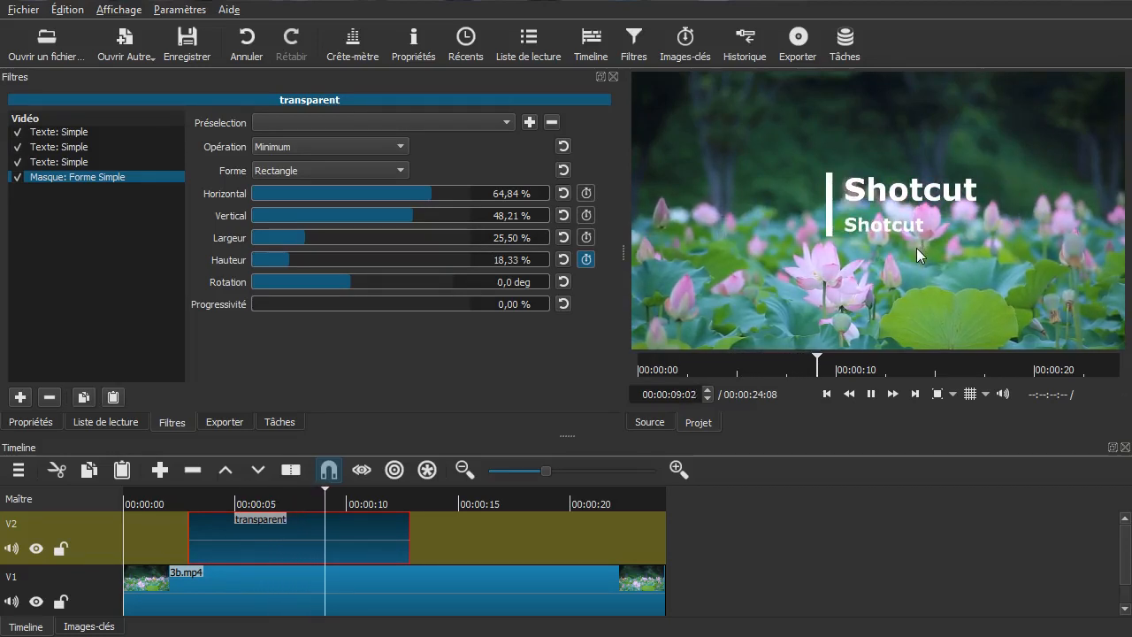
key(space)
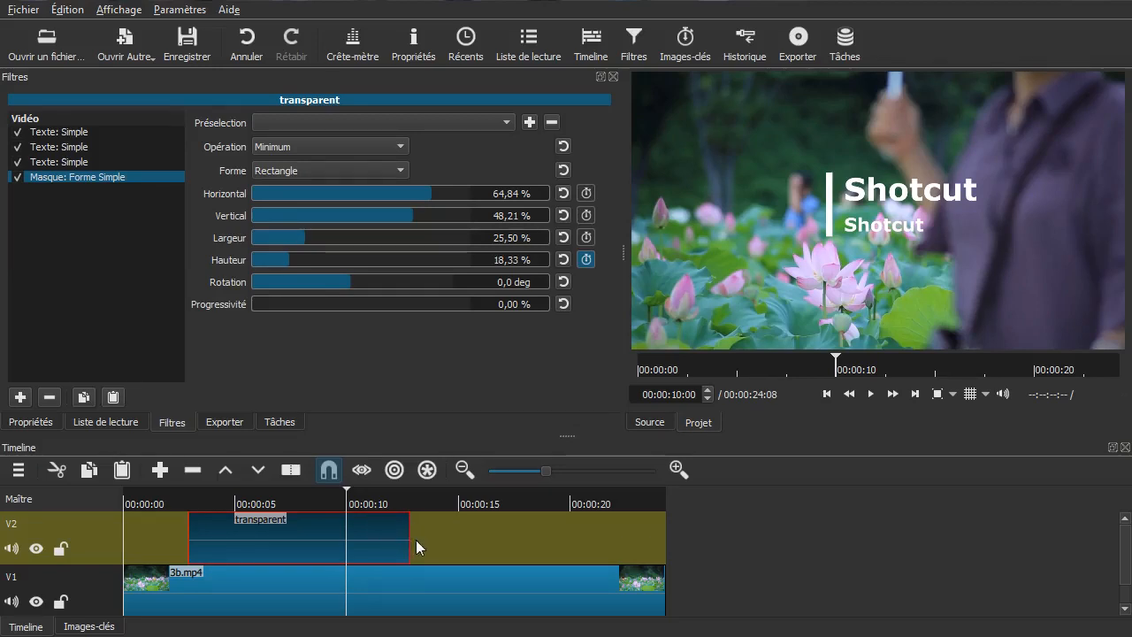
Shorten the end of the transparent clip and give it a 00:00:02:01 video fade-out that adjusts opacity instead of fading to black
drag(411, 541, 314, 528)
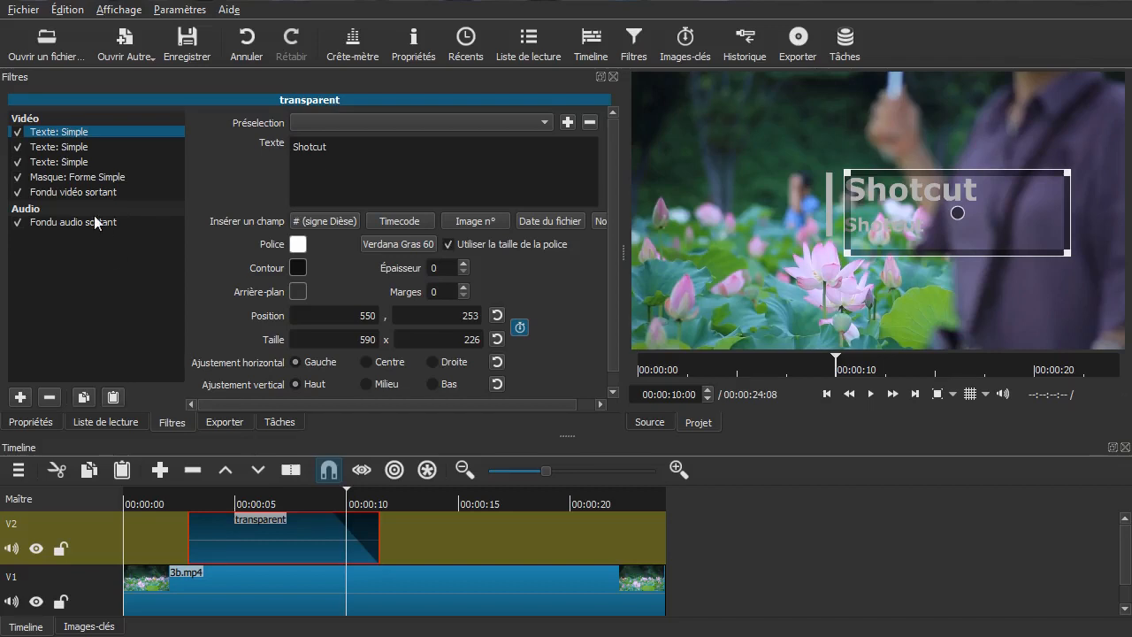
click(78, 192)
click(270, 145)
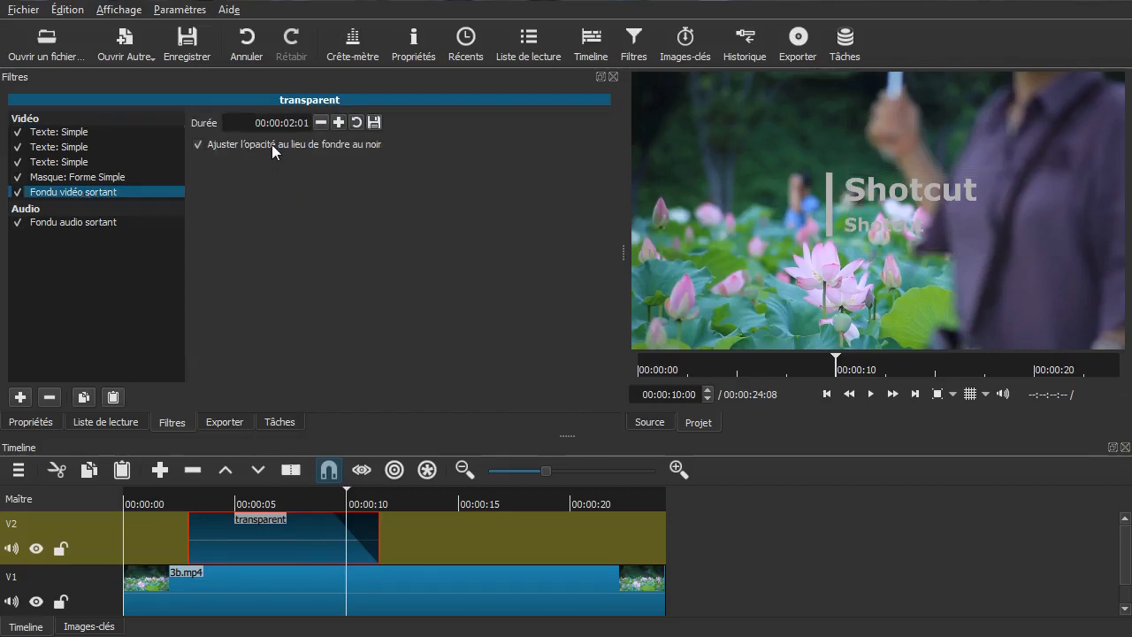
Remove the audio fade-out filter (Fondu audio sortant) from the transparent clip
click(58, 223)
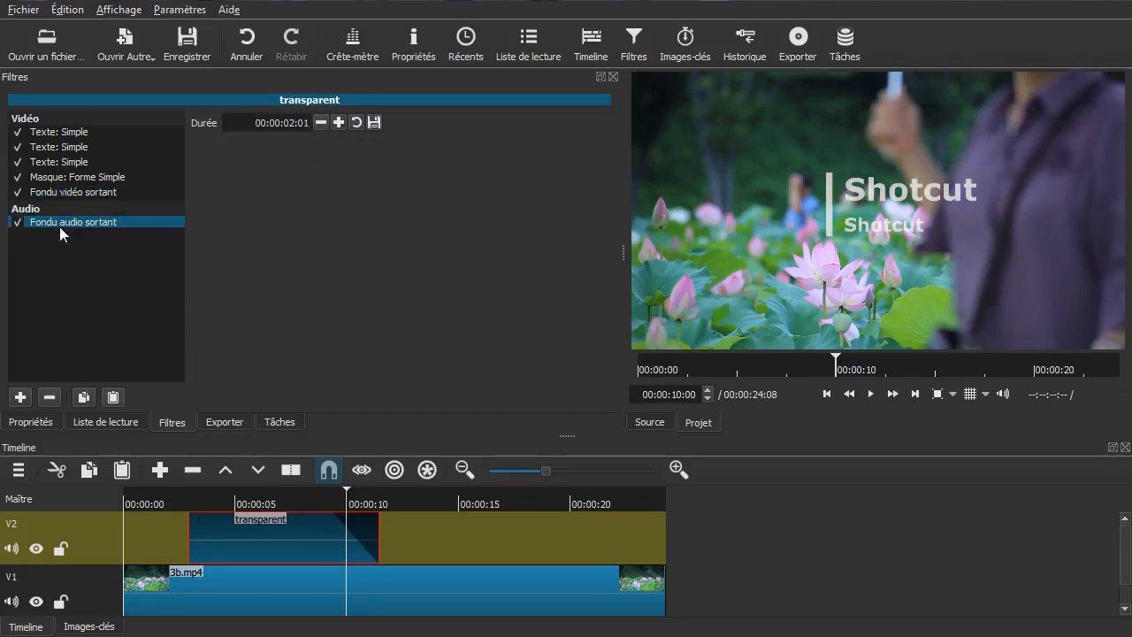
click(50, 398)
Play from before the transparent clip until past its end to check the title's fade-out
click(166, 545)
key(space)
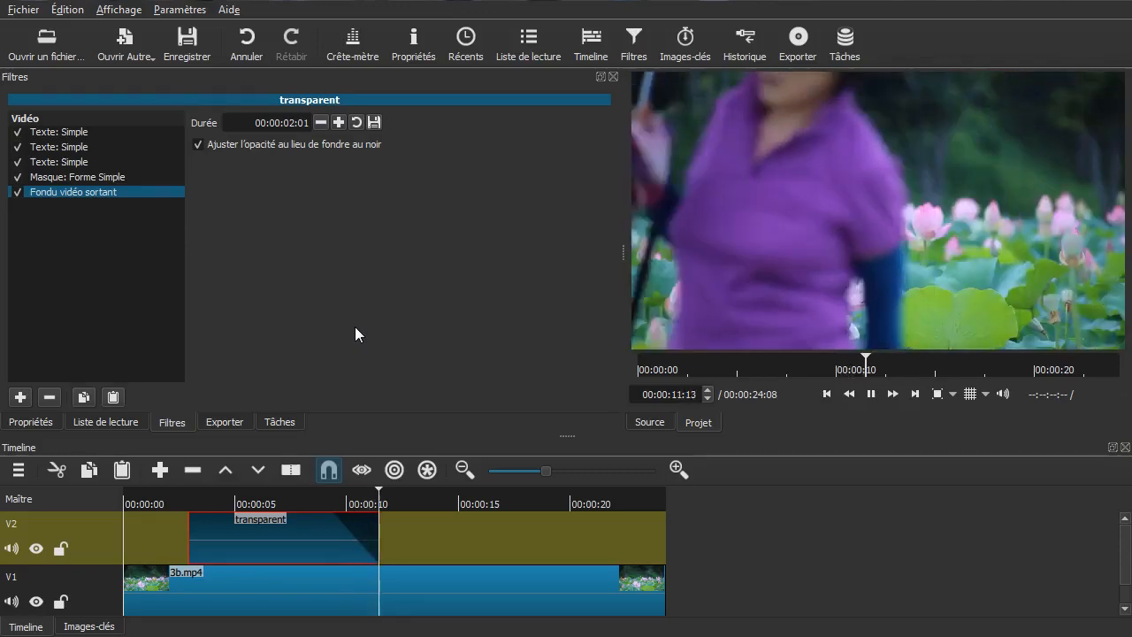
key(space)
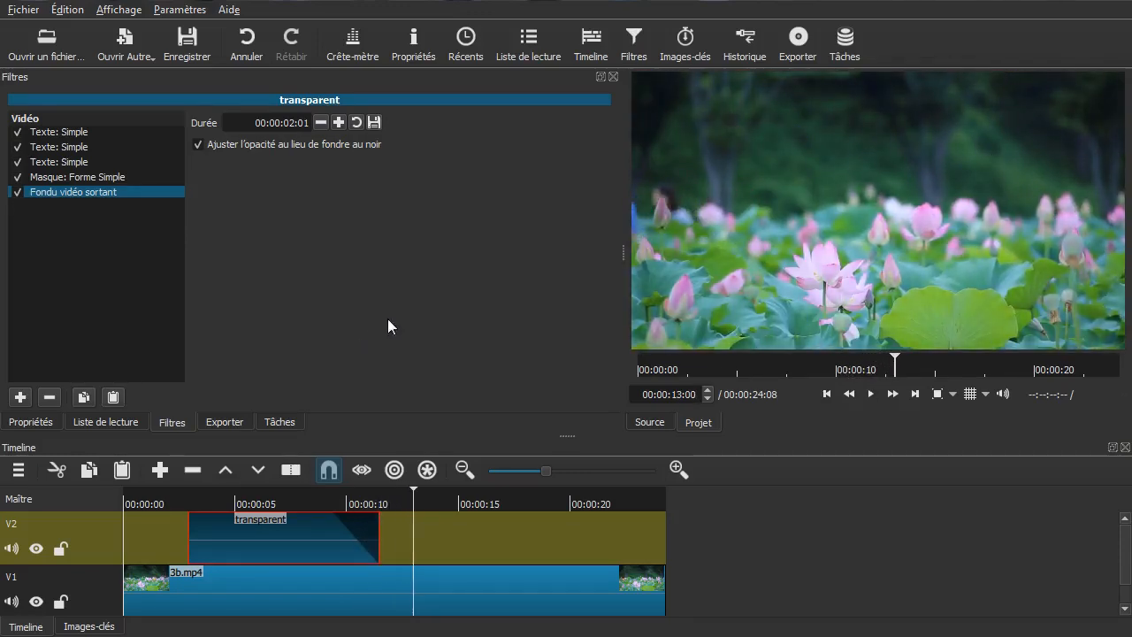
Replace the wording of the second, smaller Shotcut text with Titrage
drag(356, 501, 314, 503)
click(76, 133)
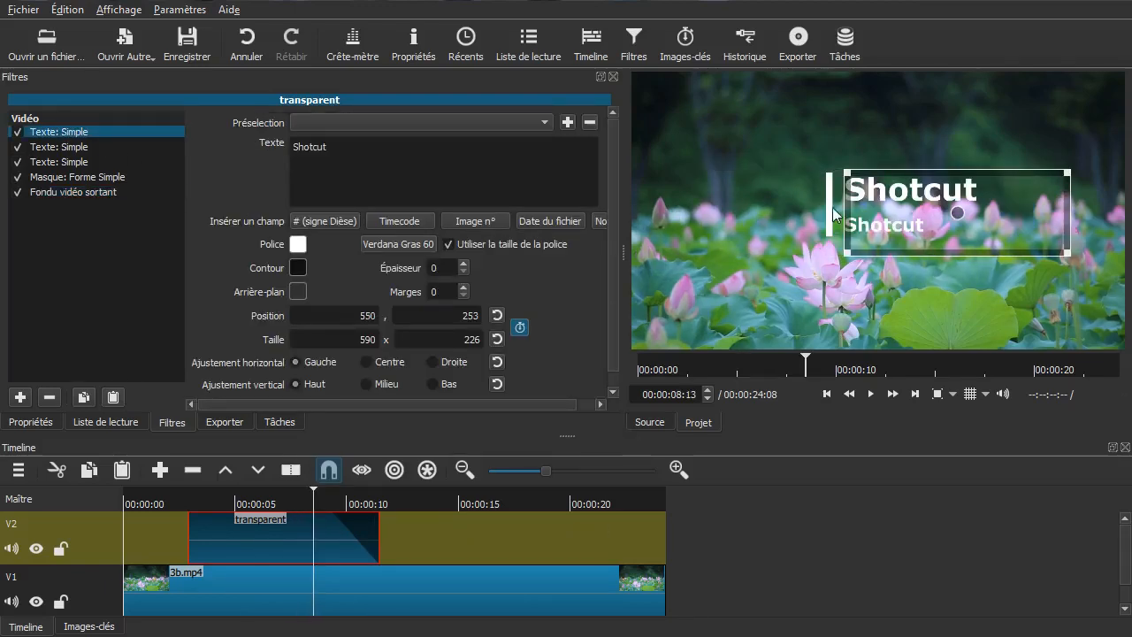
click(61, 147)
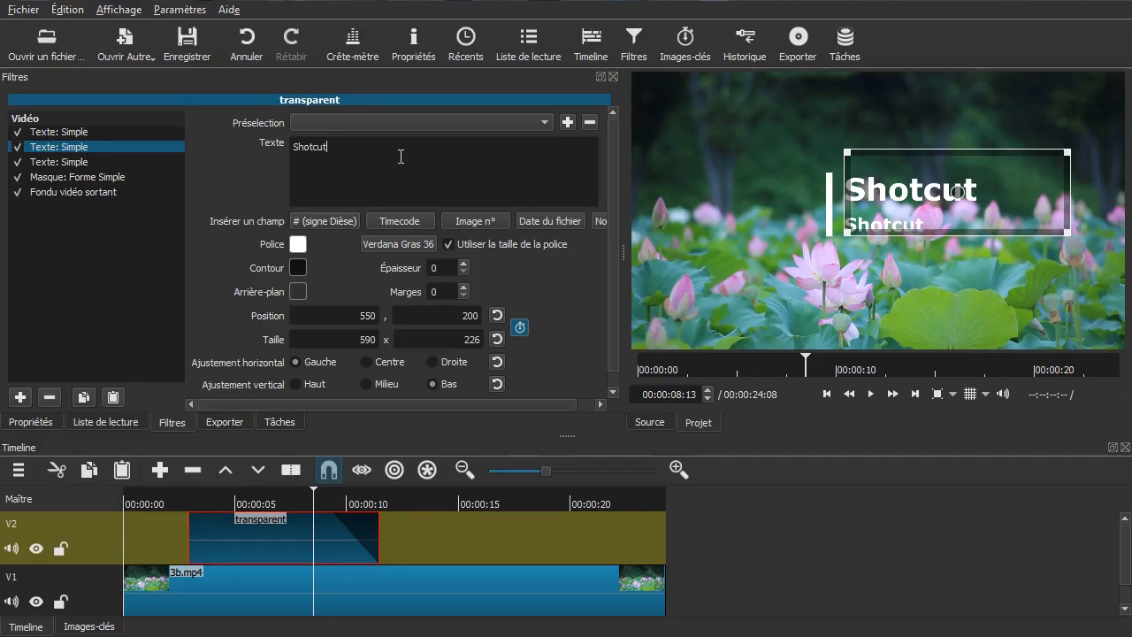
key(ctrl+a)
text(Titrage)
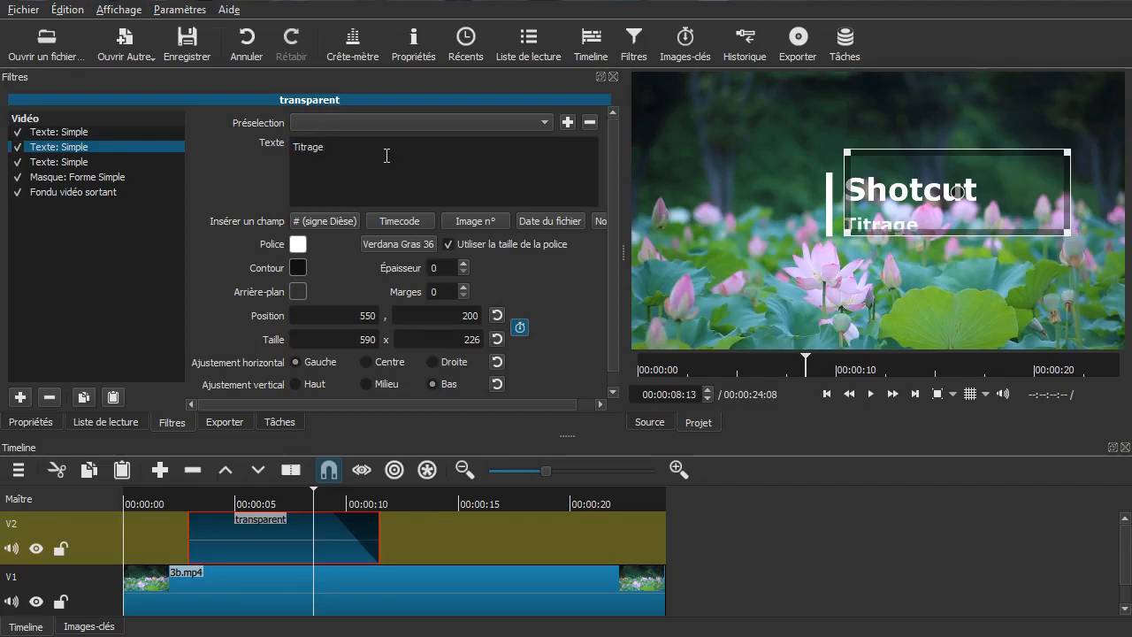
Play the timeline from before the transparent clip to check the animation with the Titrage text
click(175, 544)
key(space)
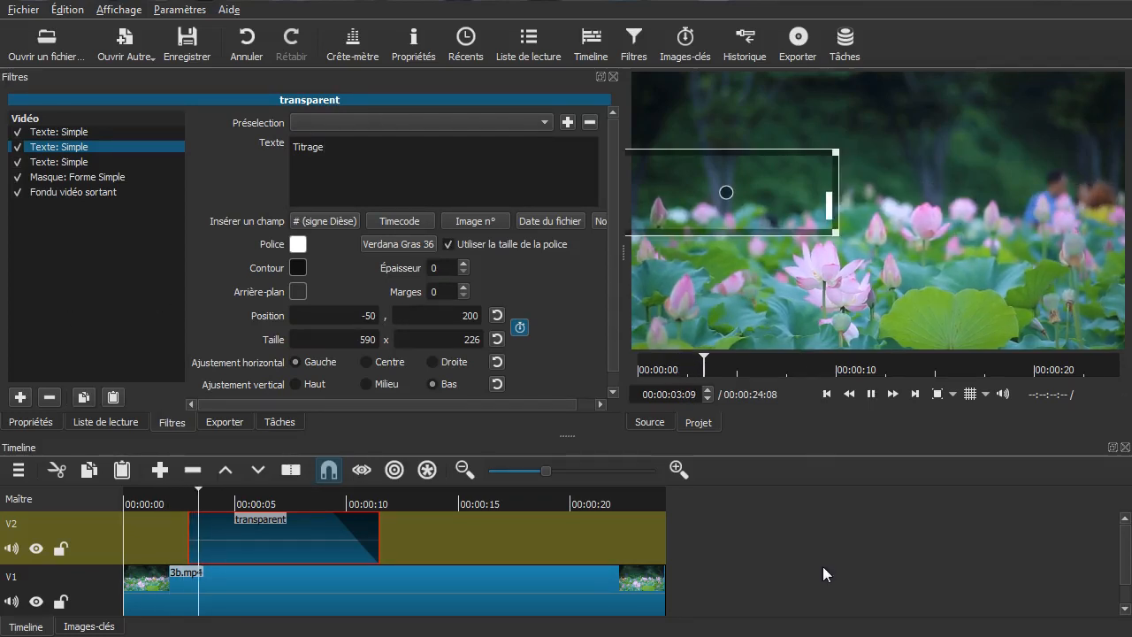
click(104, 546)
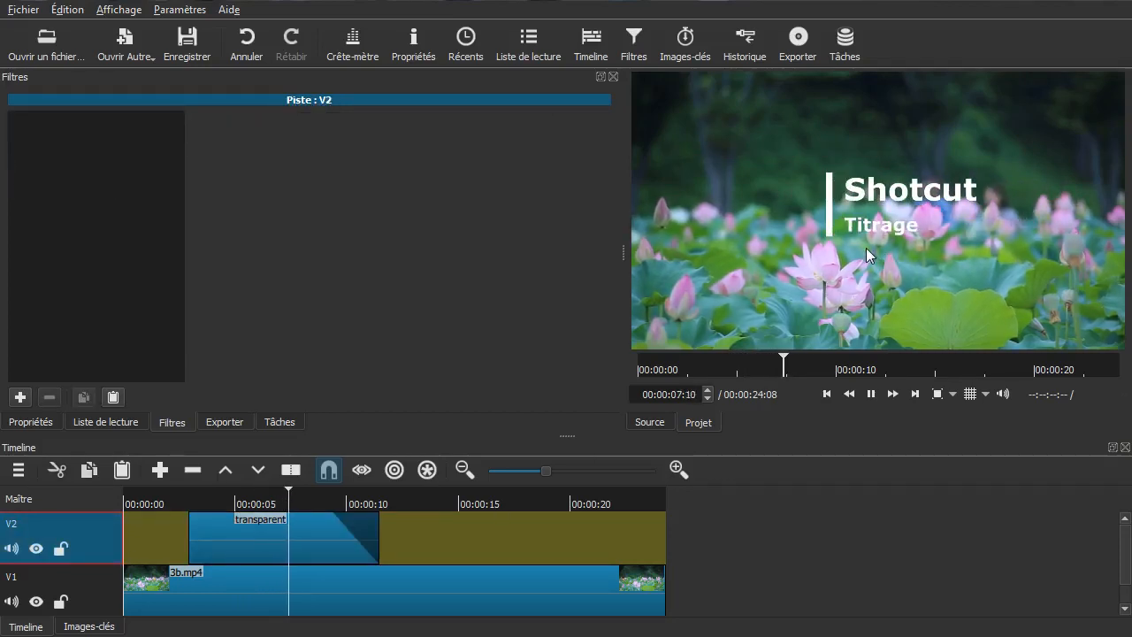
key(space)
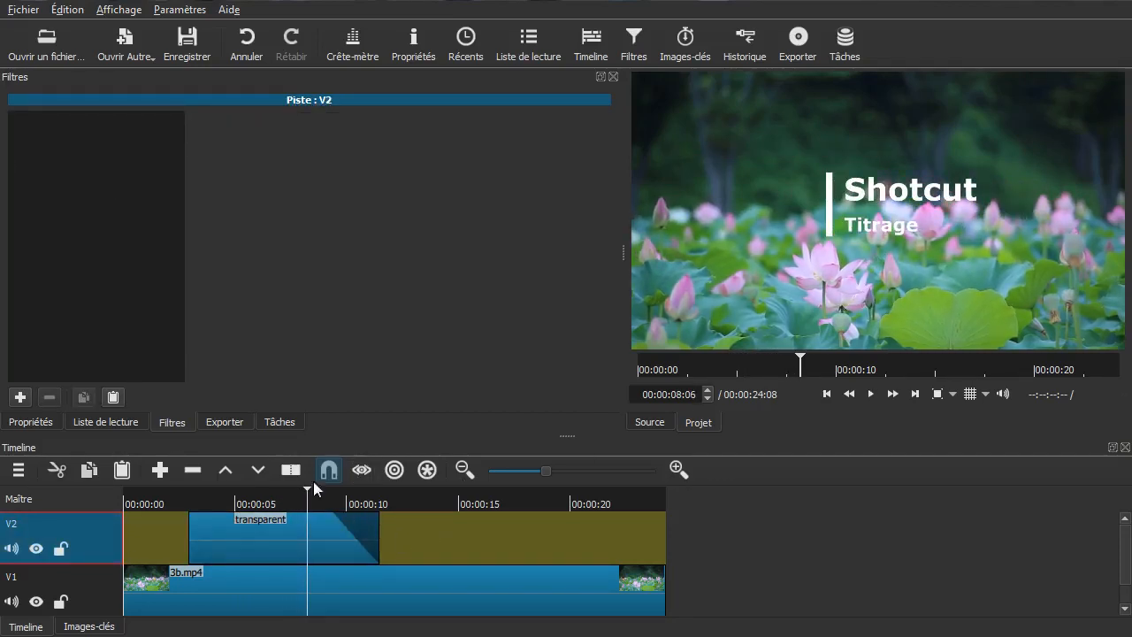
Review the settings of the transparent clip's three text filters and its simple shape mask
click(251, 537)
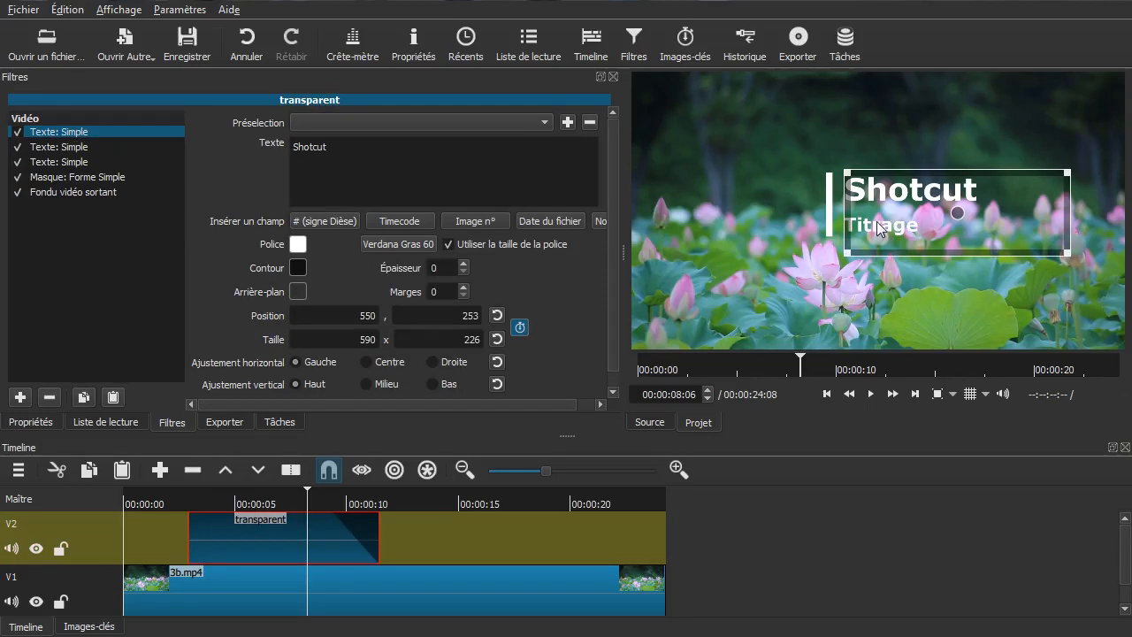
click(82, 147)
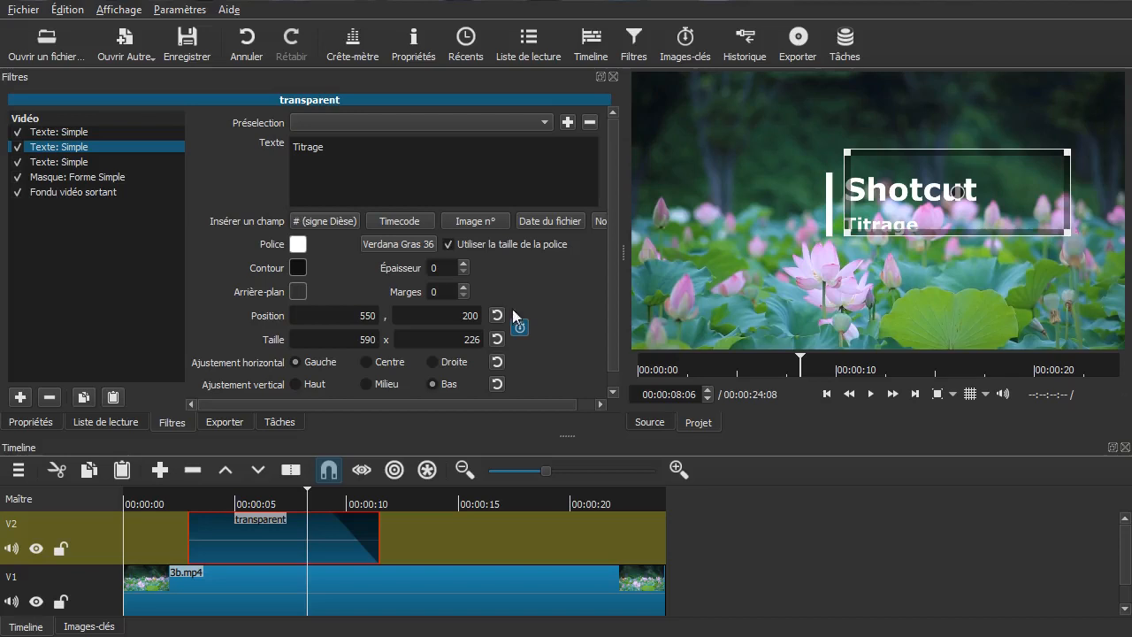
click(79, 133)
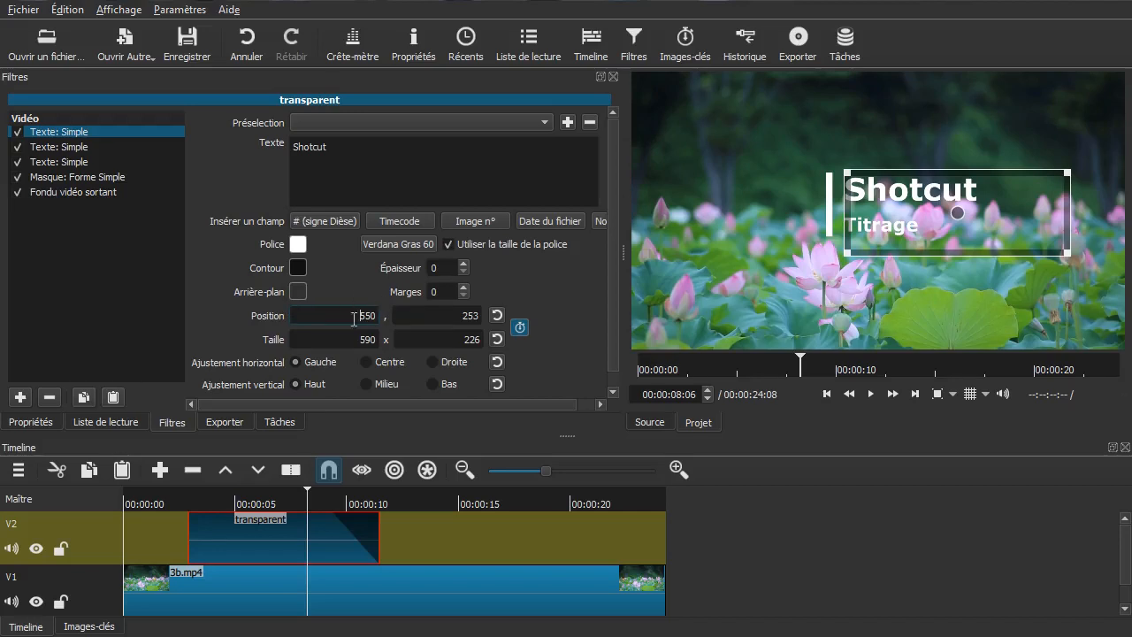
click(74, 148)
click(78, 163)
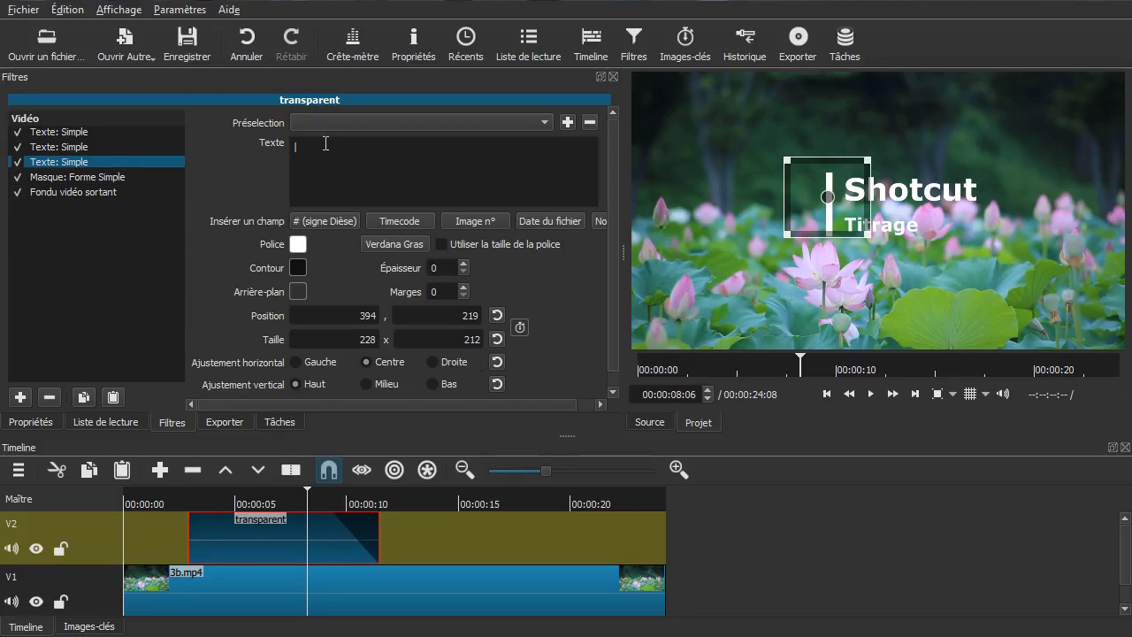
click(86, 177)
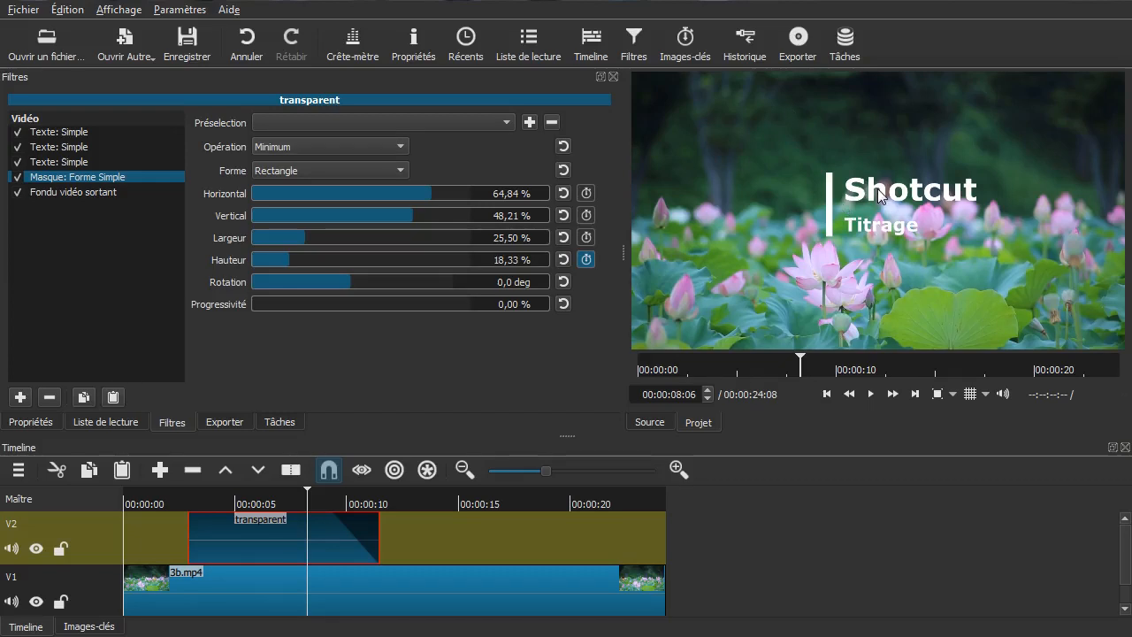
Try the Ajouter operation on the simple shape mask to show the masked area, and return it to Minimum
click(304, 146)
click(292, 165)
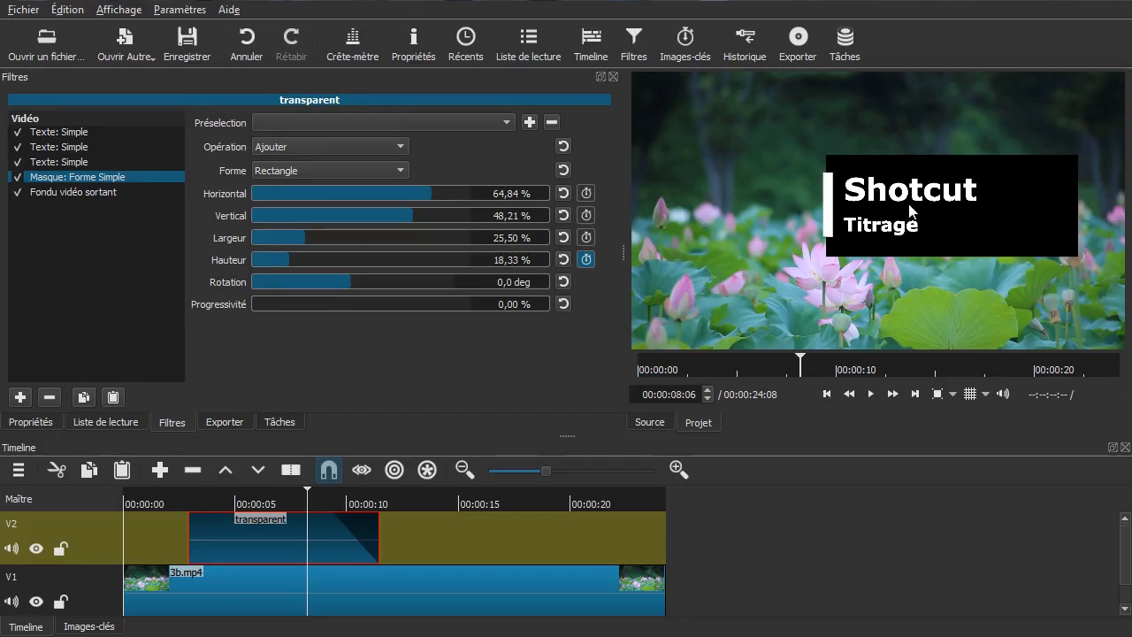
click(337, 149)
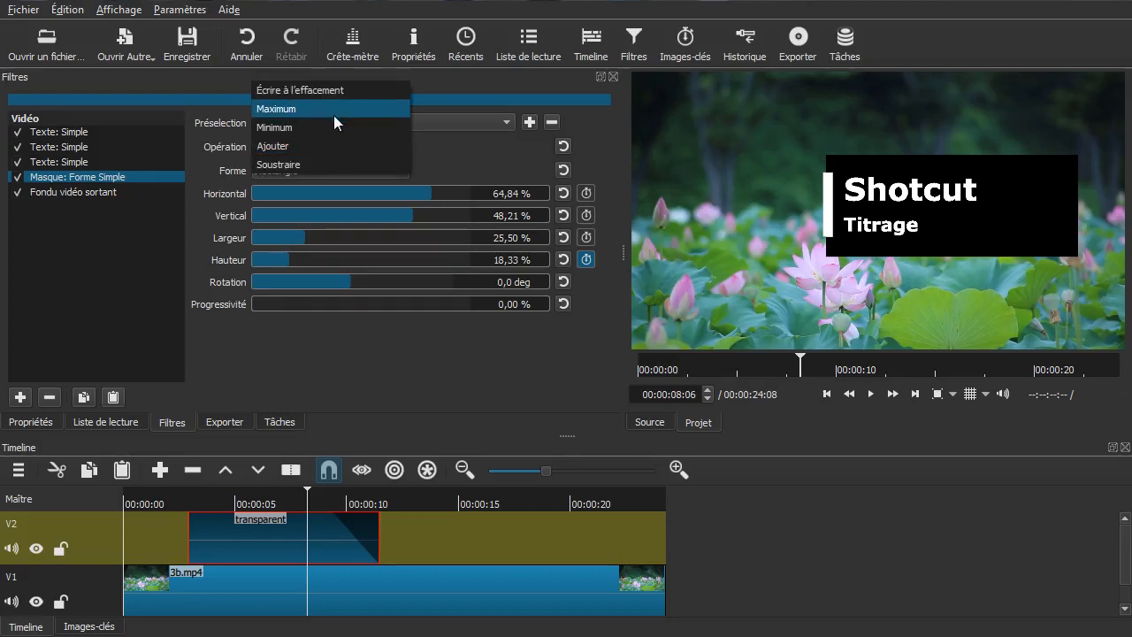
click(330, 124)
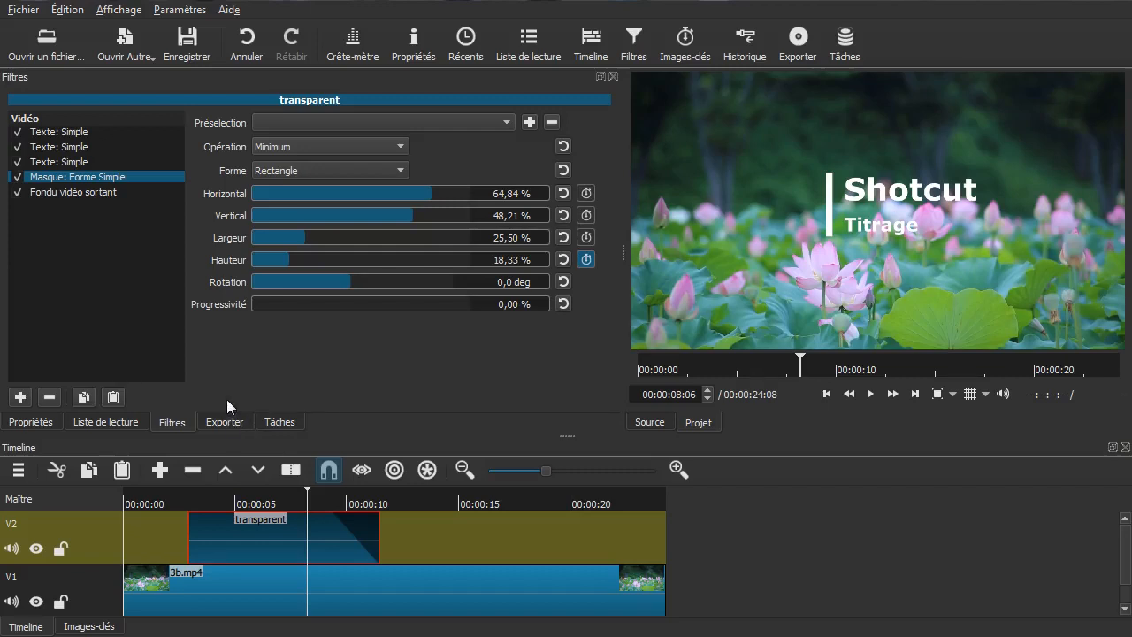
Deselect the transparent clip and play the finished title from 00:00:02:03 into its fade-out
click(170, 540)
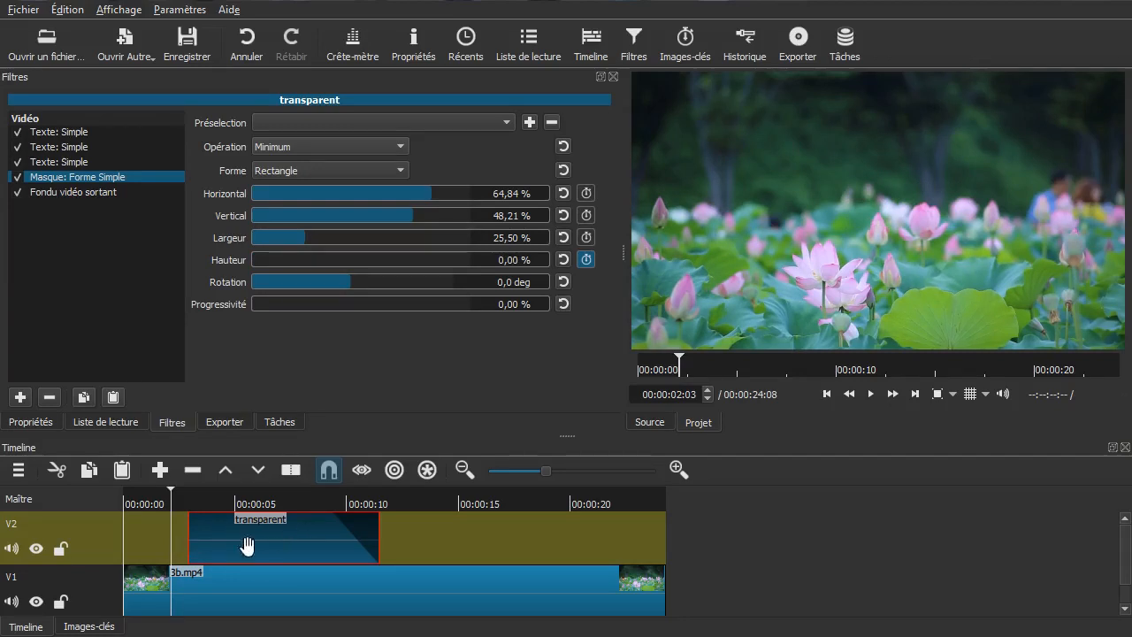
click(94, 546)
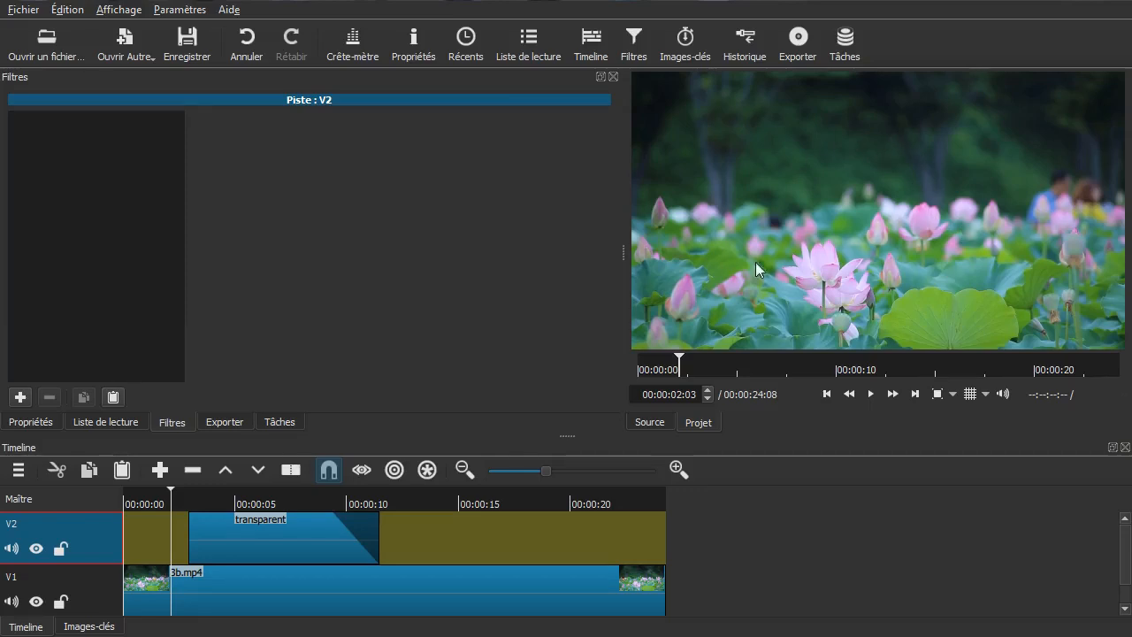
key(space)
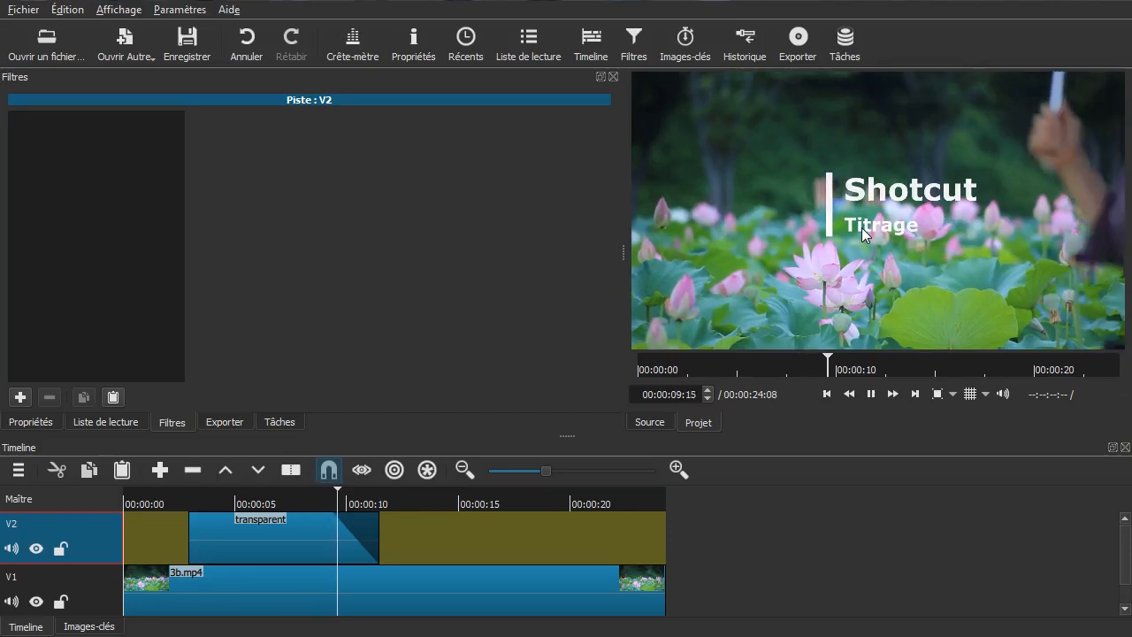
key(space)
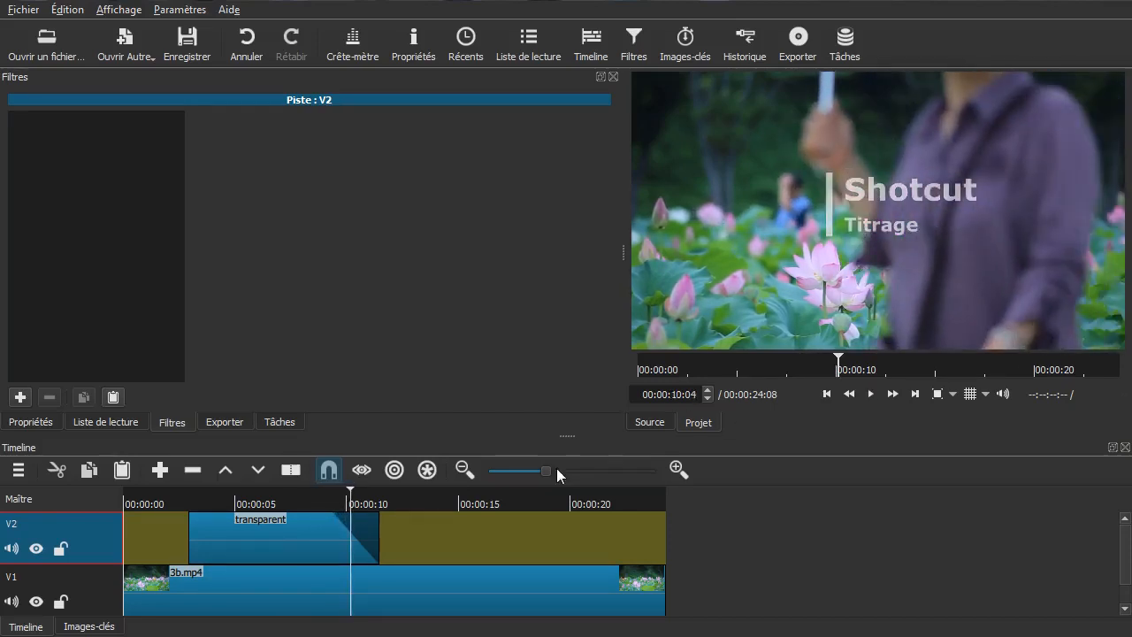